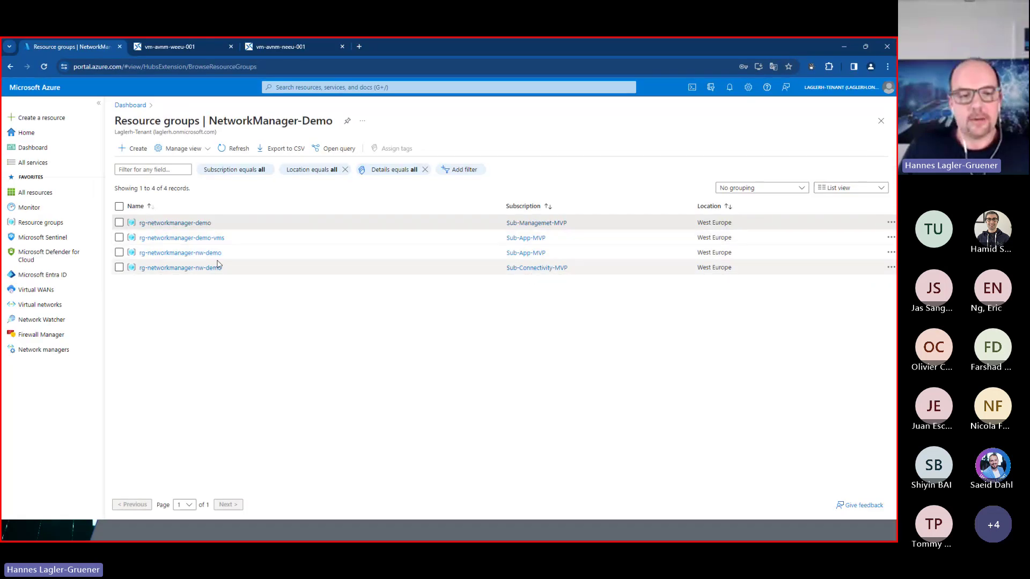
Review the resources in rg-networkmanager-demo-vms and in the two rg-networkmanager-nw-demo resource groups of Sub-App-MVP and Sub-Connectivity-MVP
{"action": "left_click", "coordinate": [217, 238]}
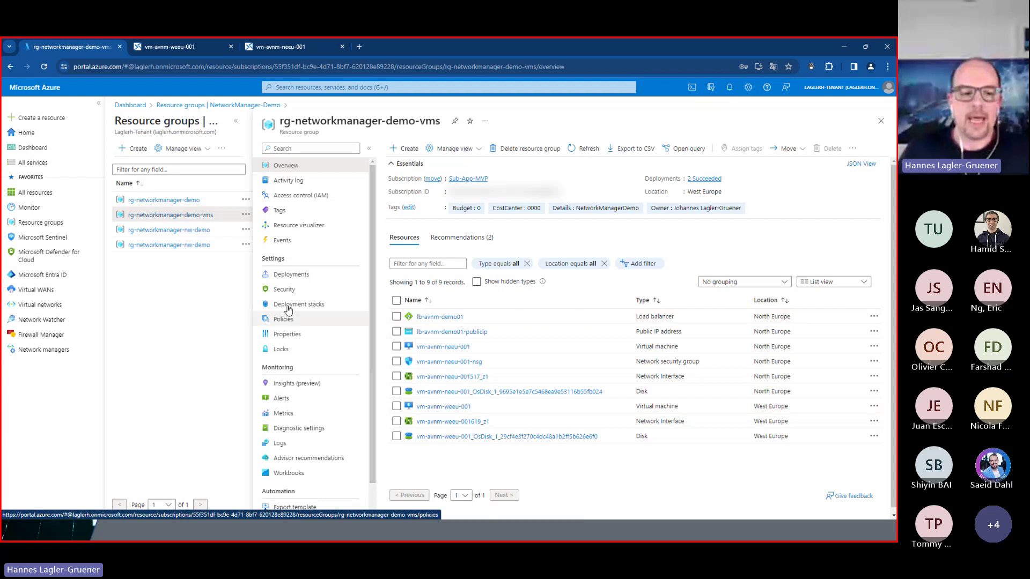
{"action": "left_click", "coordinate": [184, 231]}
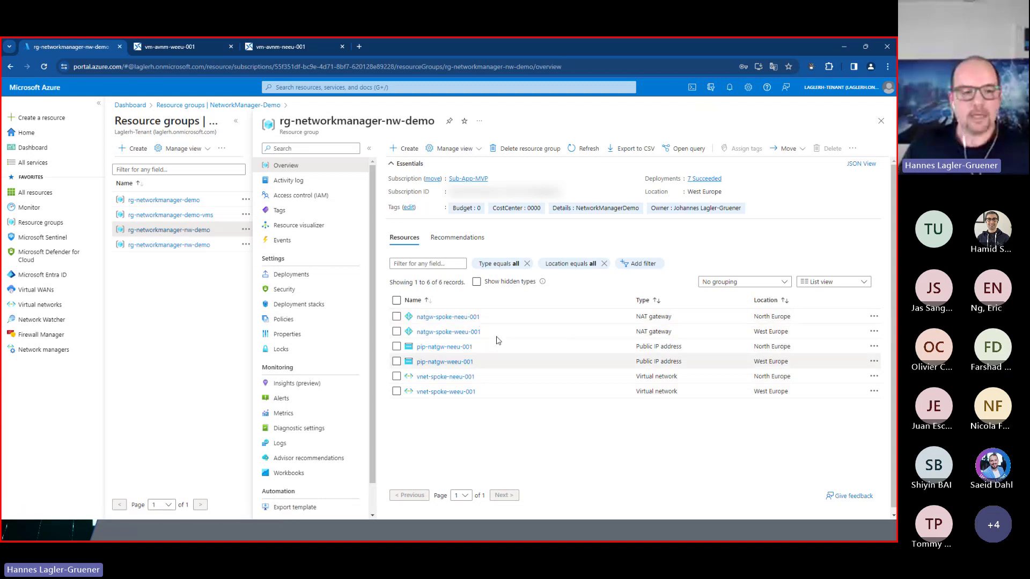
{"action": "left_click", "coordinate": [184, 247]}
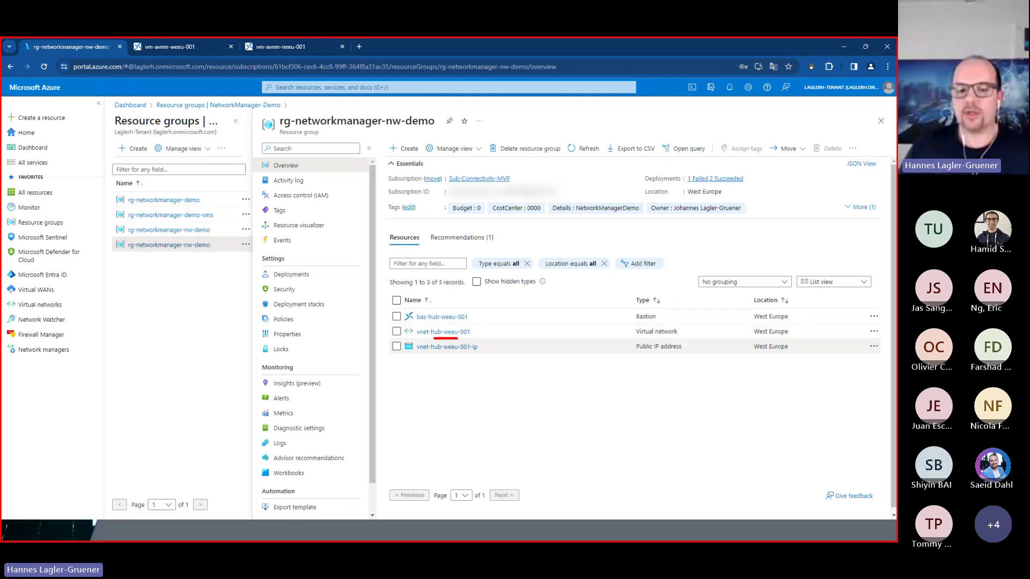
Check the peerings of the virtual network vnet-hub-weeu-001, then return to its resource group
{"action": "left_click", "coordinate": [439, 333]}
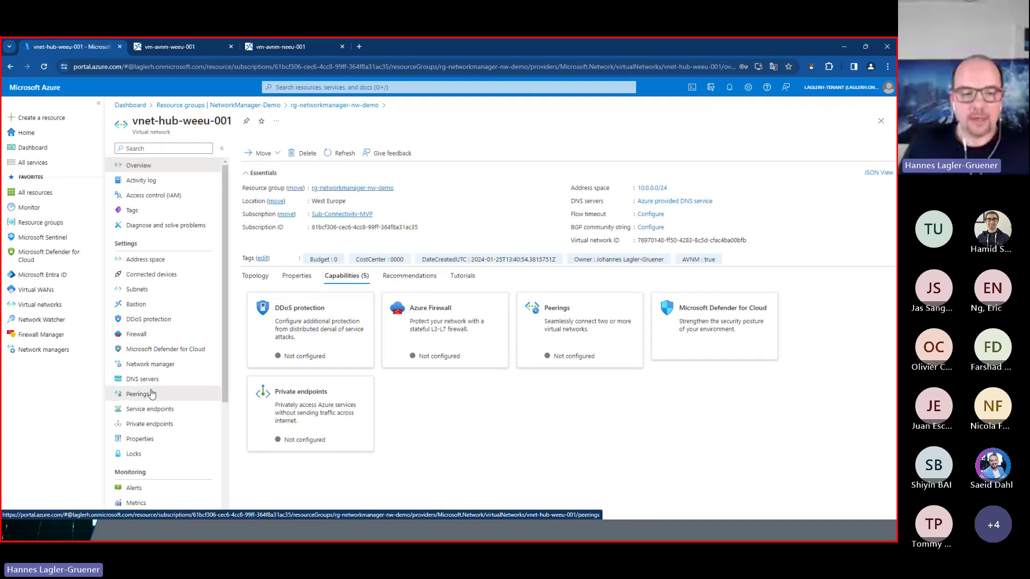
{"action": "left_click", "coordinate": [137, 394]}
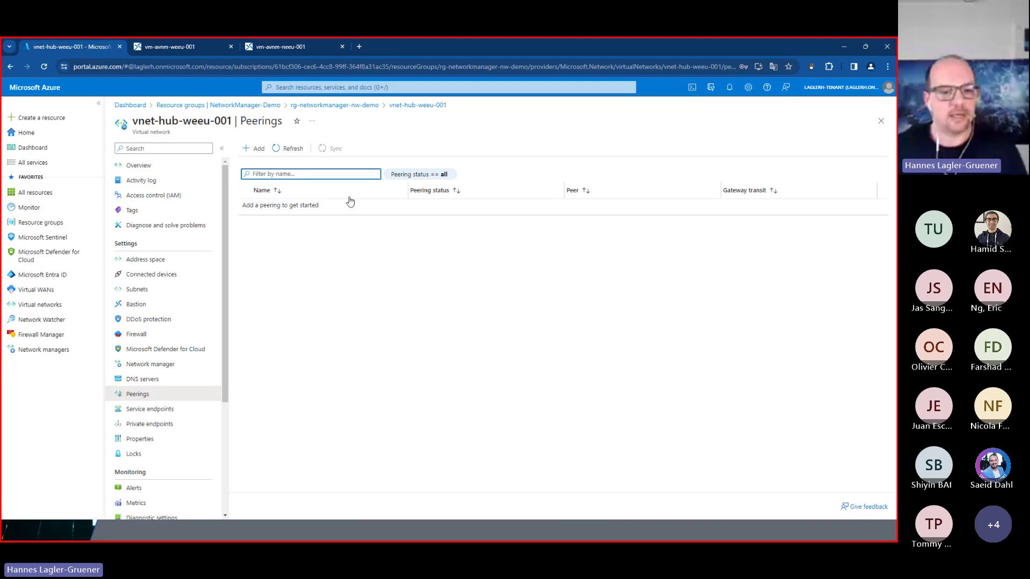
{"action": "left_click", "coordinate": [369, 106]}
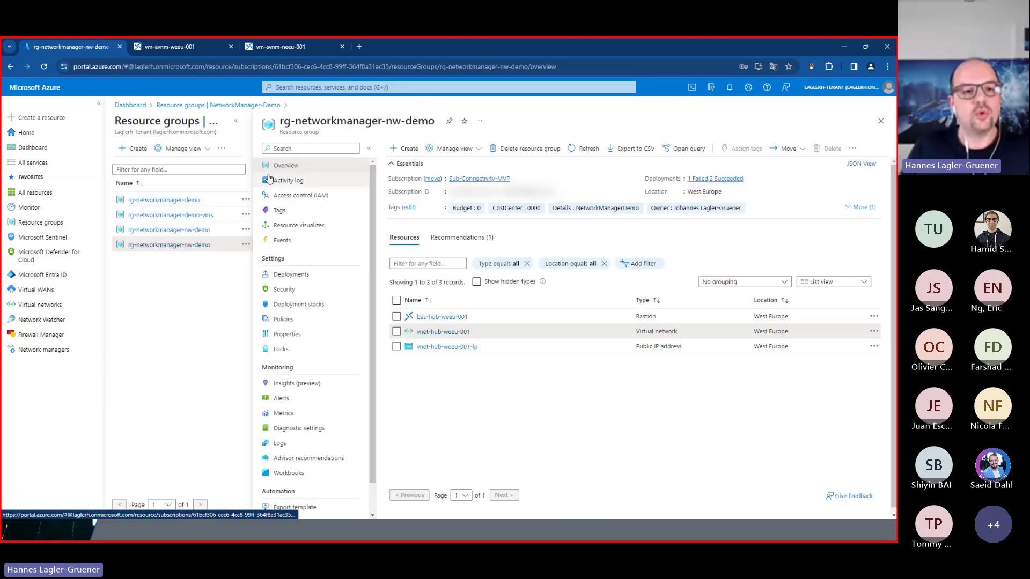
Check the Bastion sessions of vm-avnm-weeu-001 and vm-avnm-neeu-001, then return to the Azure portal
{"action": "left_click", "coordinate": [185, 50]}
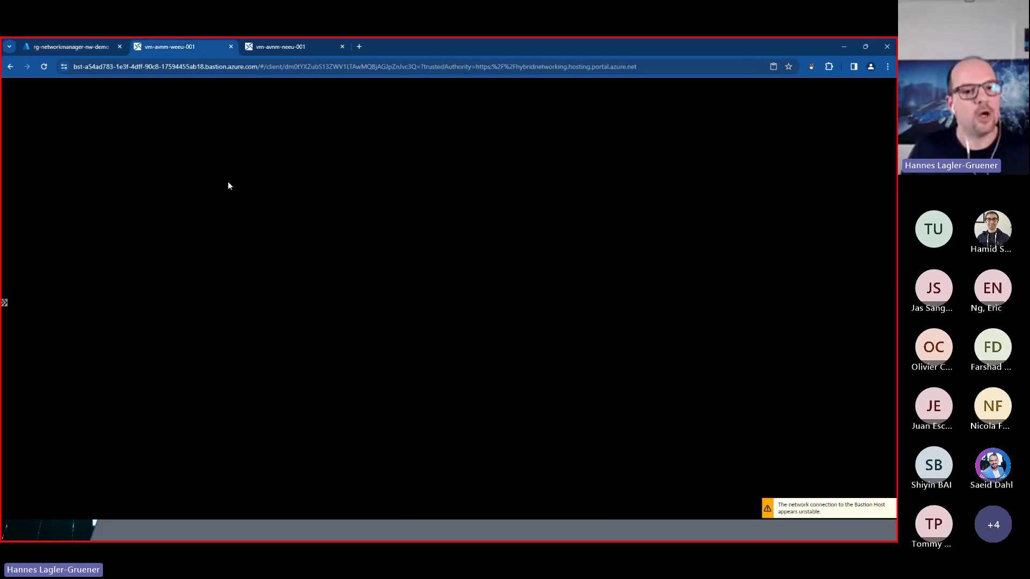
{"action": "left_click", "coordinate": [295, 48]}
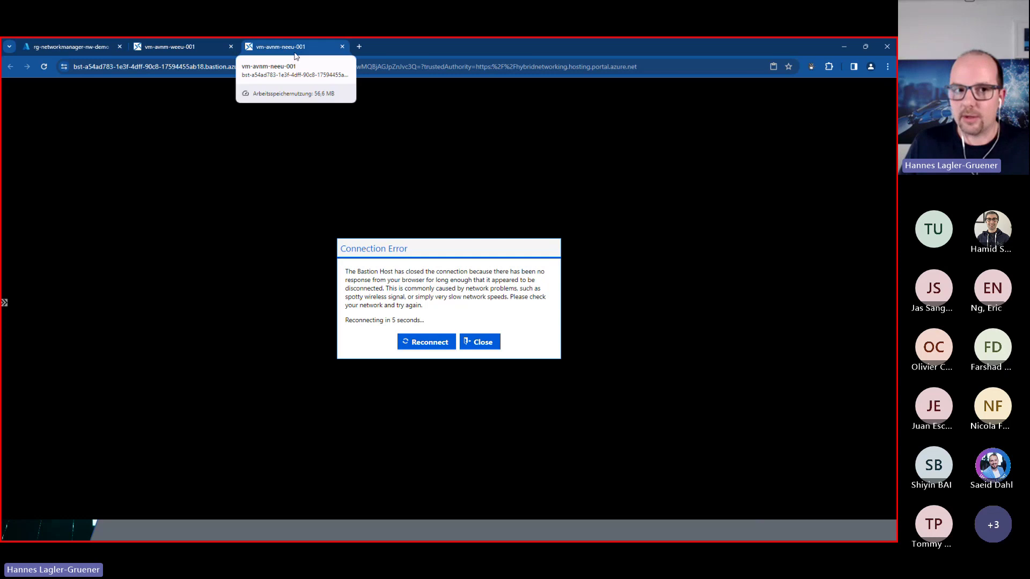
{"action": "left_click", "coordinate": [95, 46]}
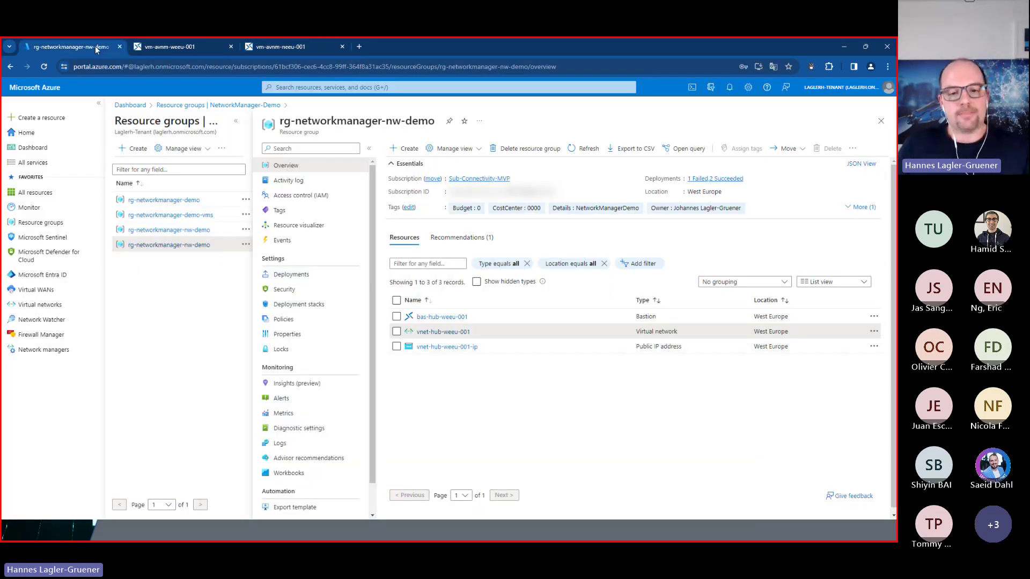
Open the network manager in rg-networkmanager-demo and examine its in-tenant scope, including the child management groups and the scopes available to add
{"action": "left_click", "coordinate": [184, 200]}
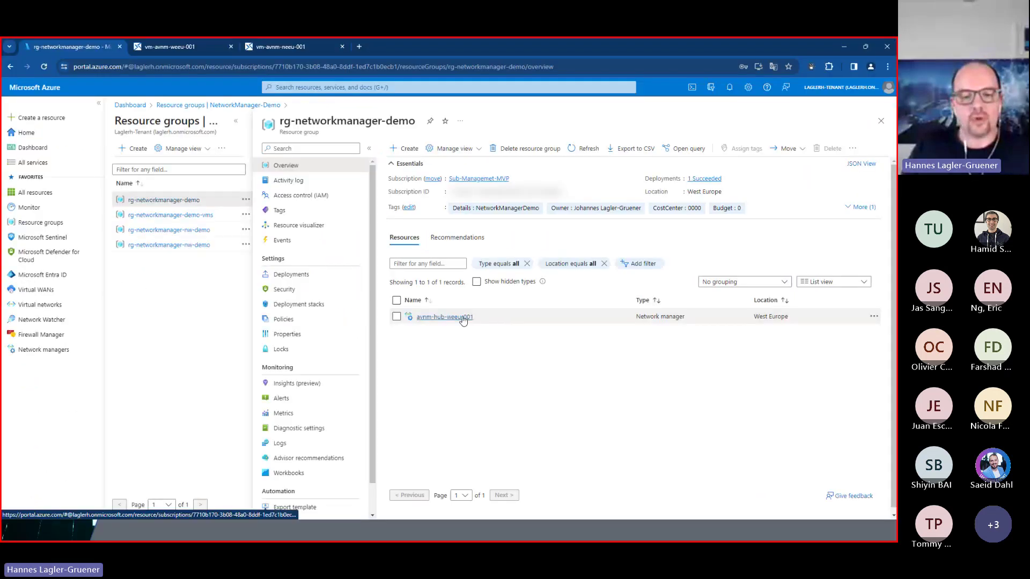
{"action": "left_click", "coordinate": [463, 317]}
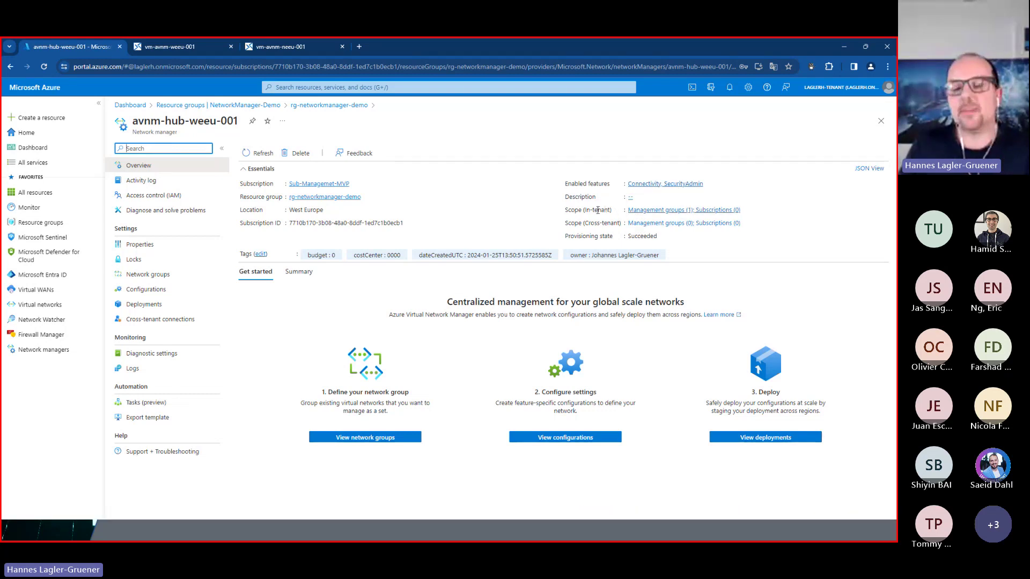
{"action": "left_click", "coordinate": [656, 211]}
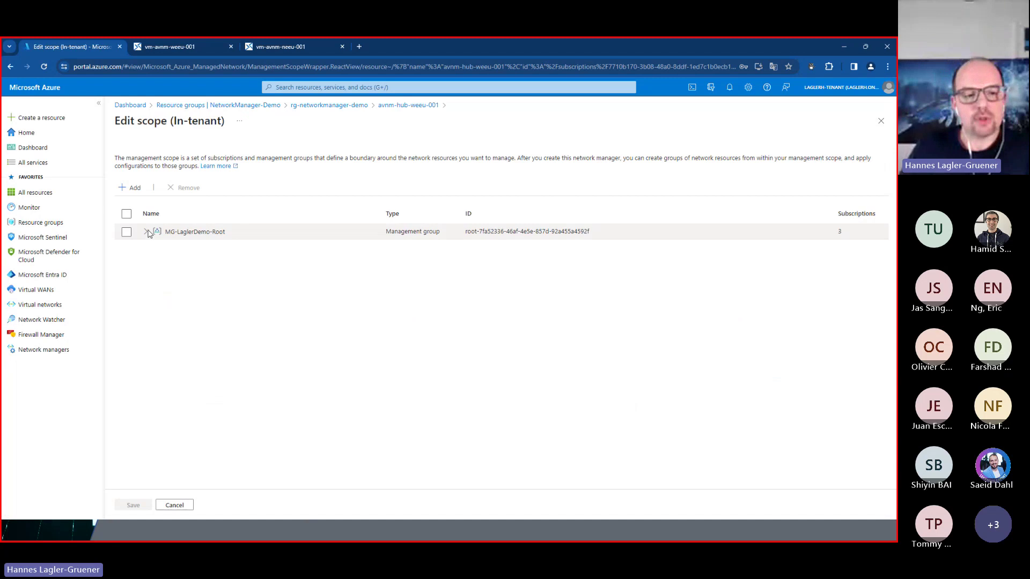
{"action": "left_click", "coordinate": [147, 232]}
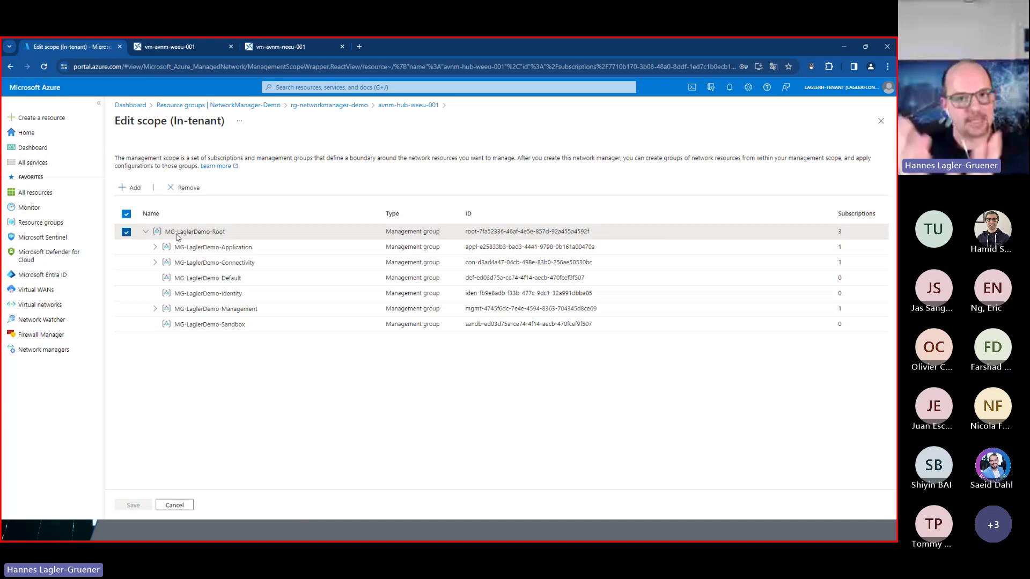
{"action": "left_click", "coordinate": [132, 188]}
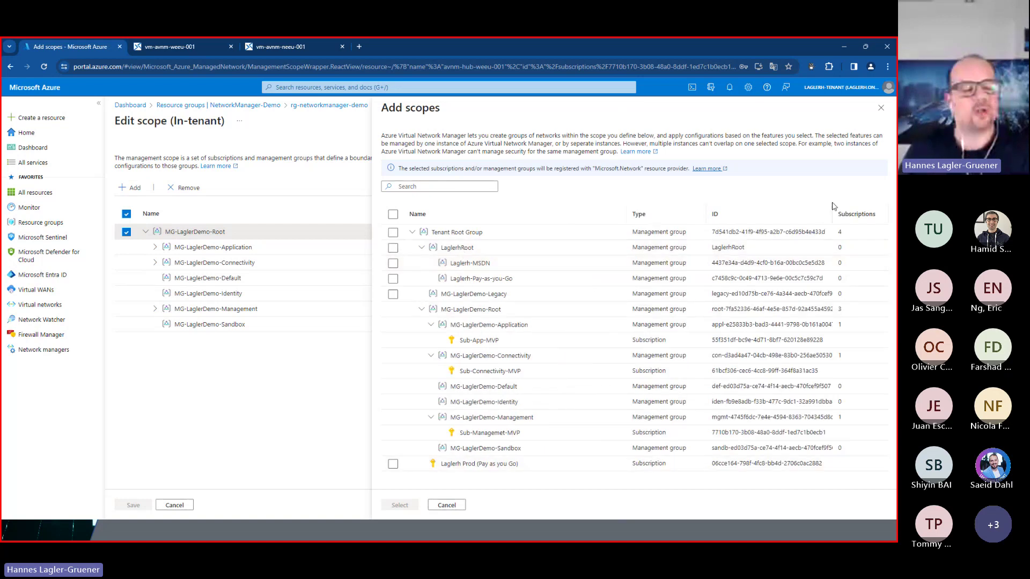
{"action": "left_click", "coordinate": [881, 108]}
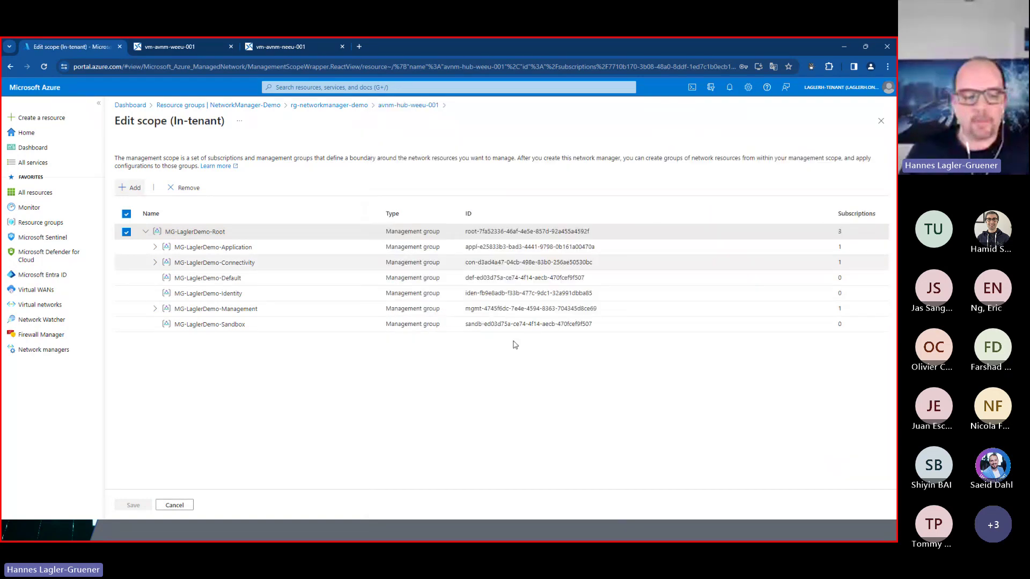
{"action": "left_click", "coordinate": [175, 504]}
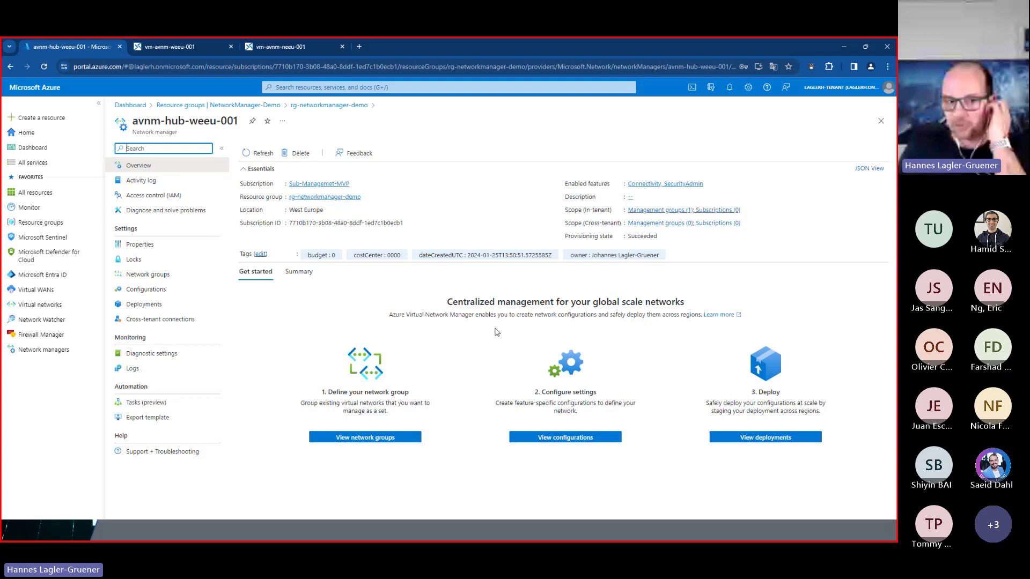
Show the group members of the avnm-nwg-static network group
{"action": "left_click", "coordinate": [176, 276]}
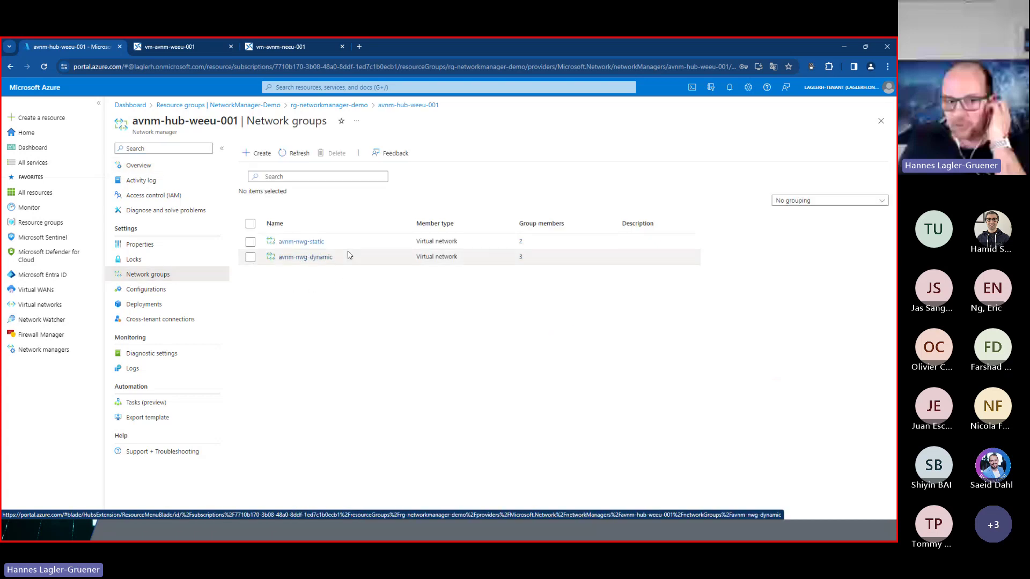
{"action": "left_click", "coordinate": [312, 246]}
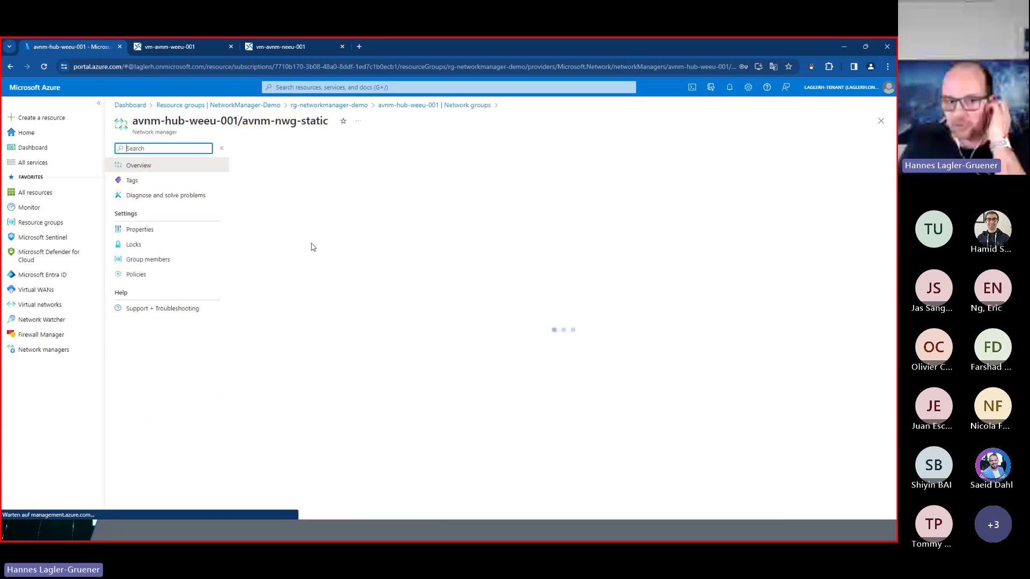
{"action": "left_click", "coordinate": [177, 261]}
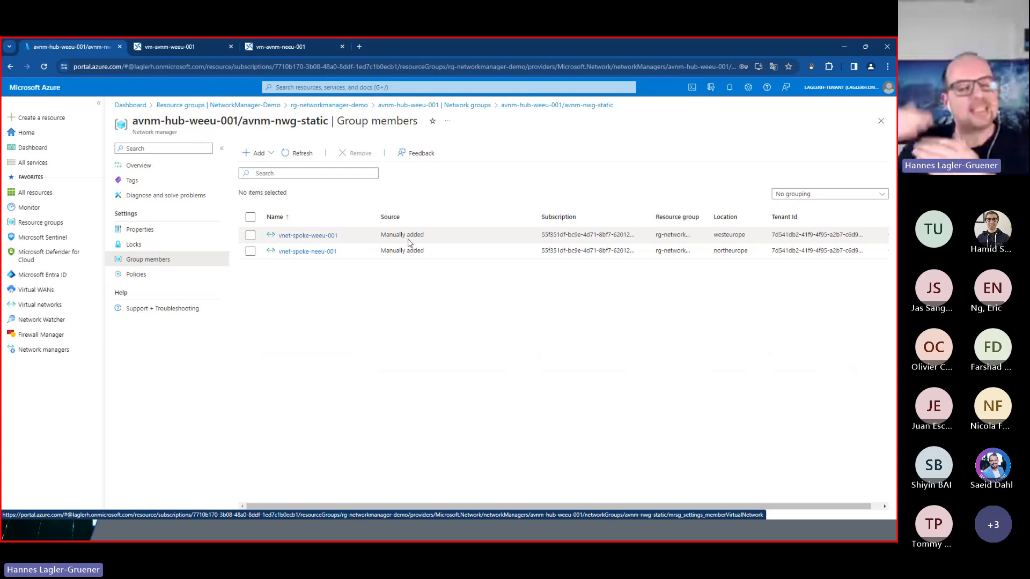
{"action": "left_click", "coordinate": [275, 152]}
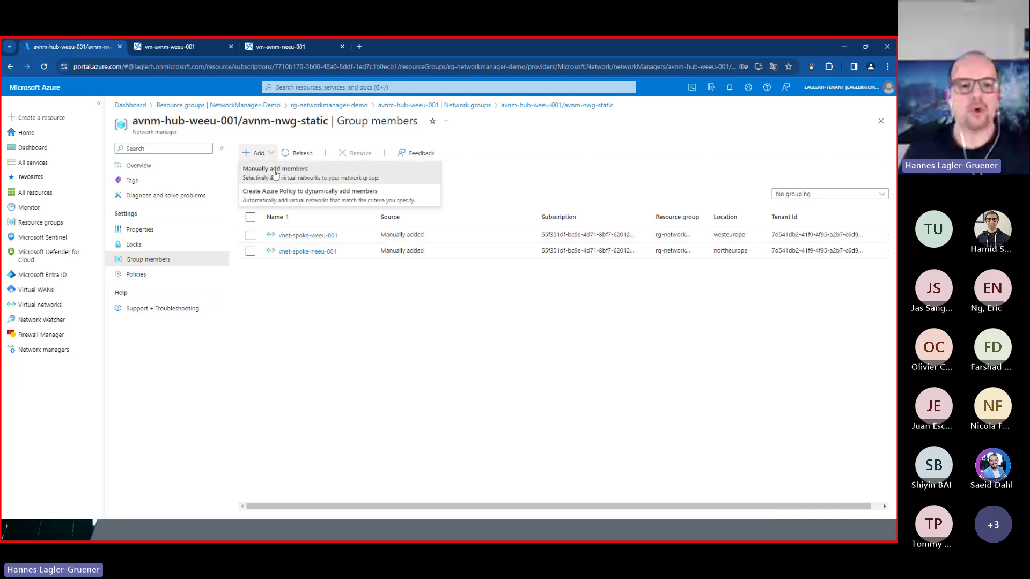
{"action": "left_click", "coordinate": [275, 169]}
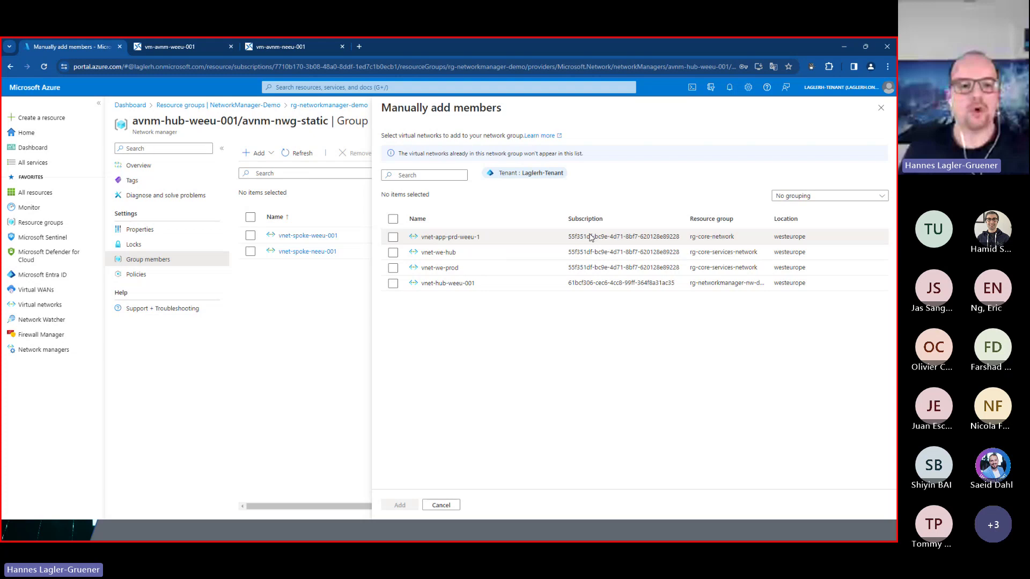
{"action": "left_click", "coordinate": [392, 252]}
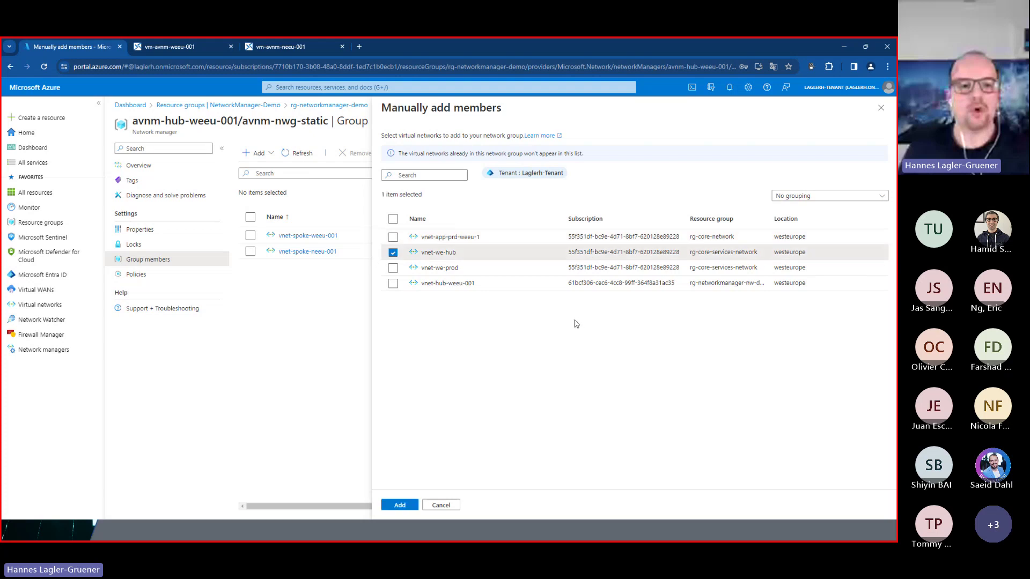
{"action": "left_click", "coordinate": [441, 505]}
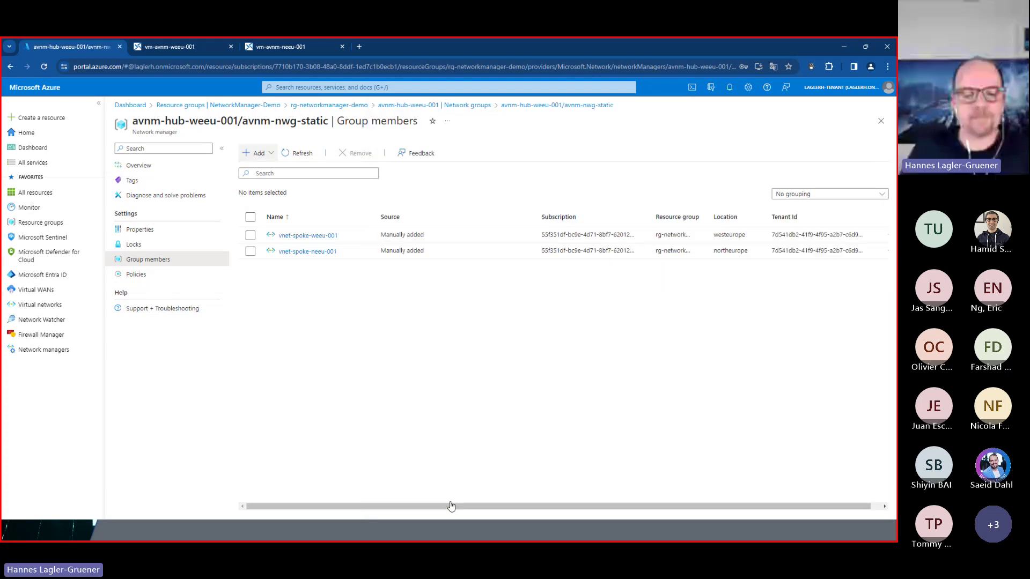
Return to the network groups and show the group members of avnm-nwg-dynamic
{"action": "left_click", "coordinate": [488, 106]}
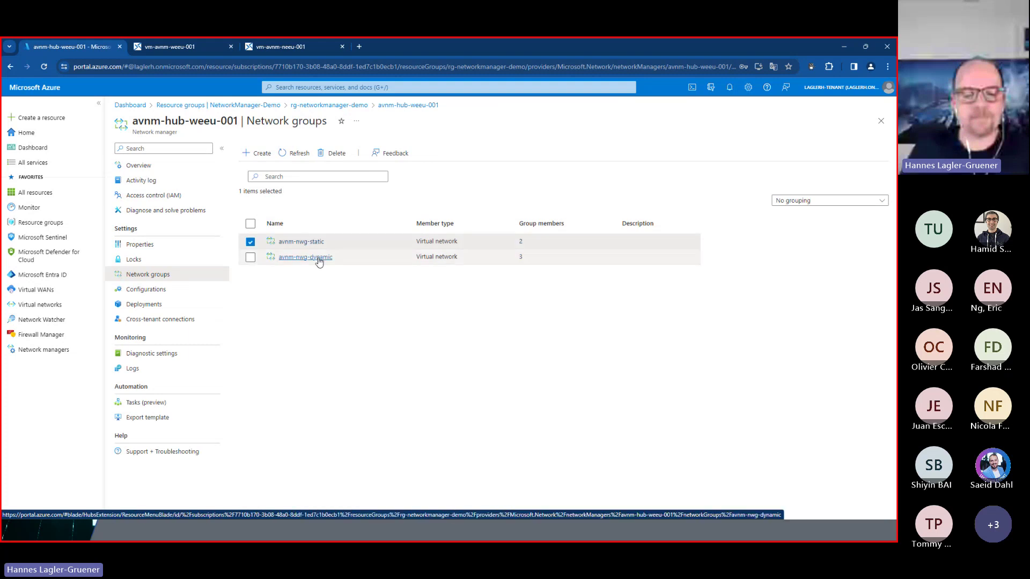
{"action": "left_click", "coordinate": [318, 258]}
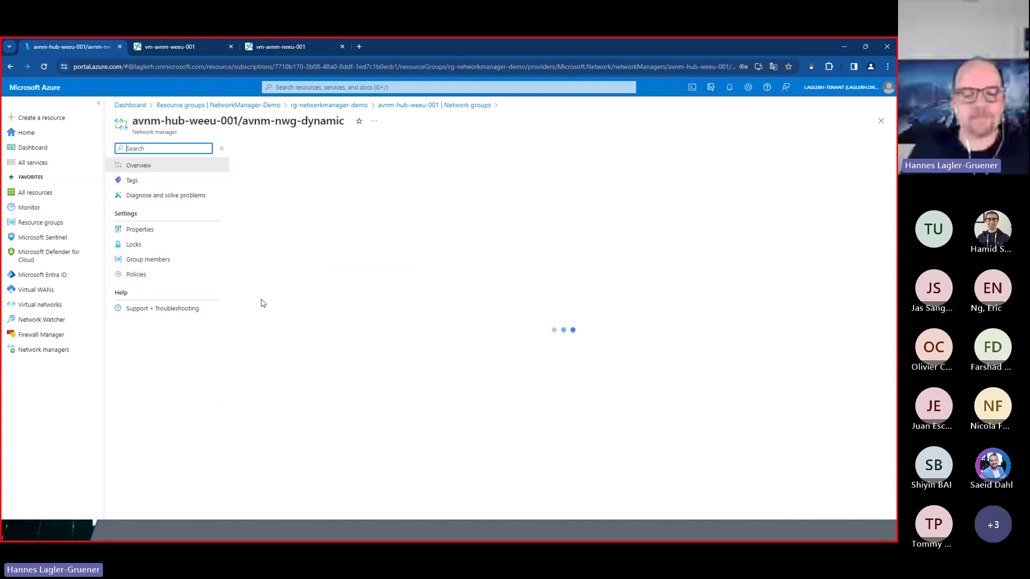
{"action": "left_click", "coordinate": [170, 260]}
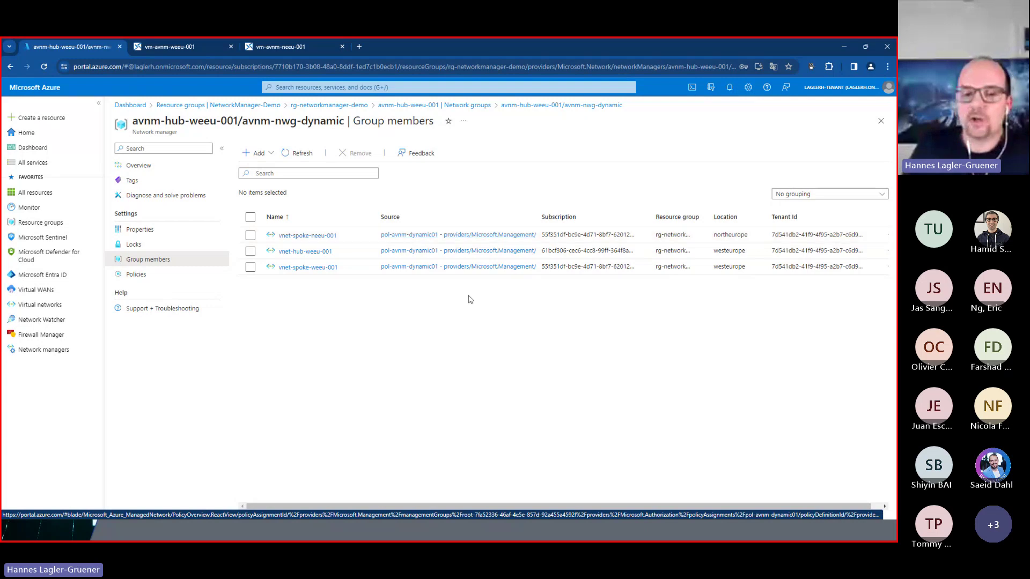
Examine the criteria of the pol-avnm-dynamic01 policy assigned to avnm-nwg-dynamic, then return to its policies
{"action": "left_click", "coordinate": [136, 274]}
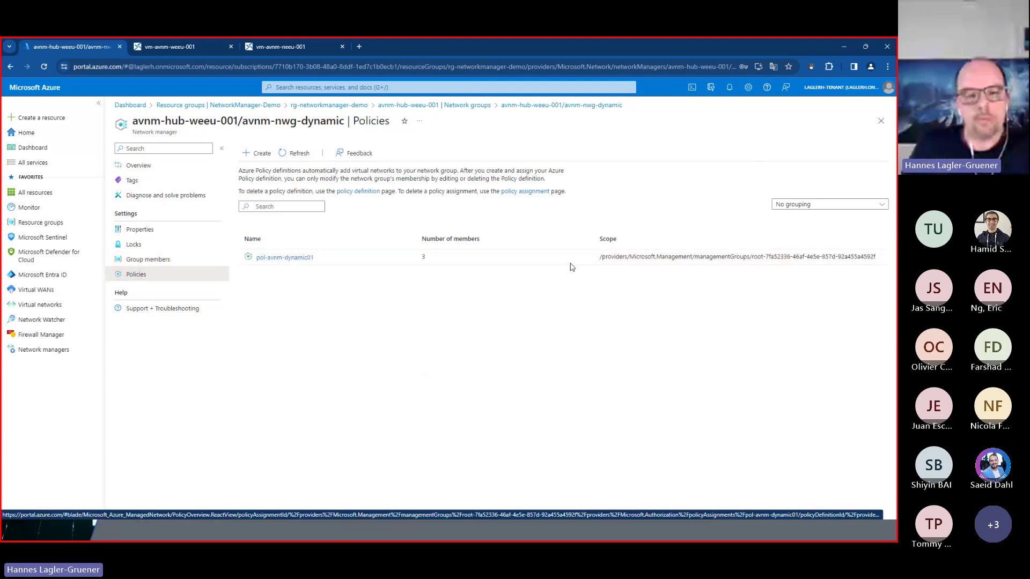
{"action": "left_click", "coordinate": [289, 259]}
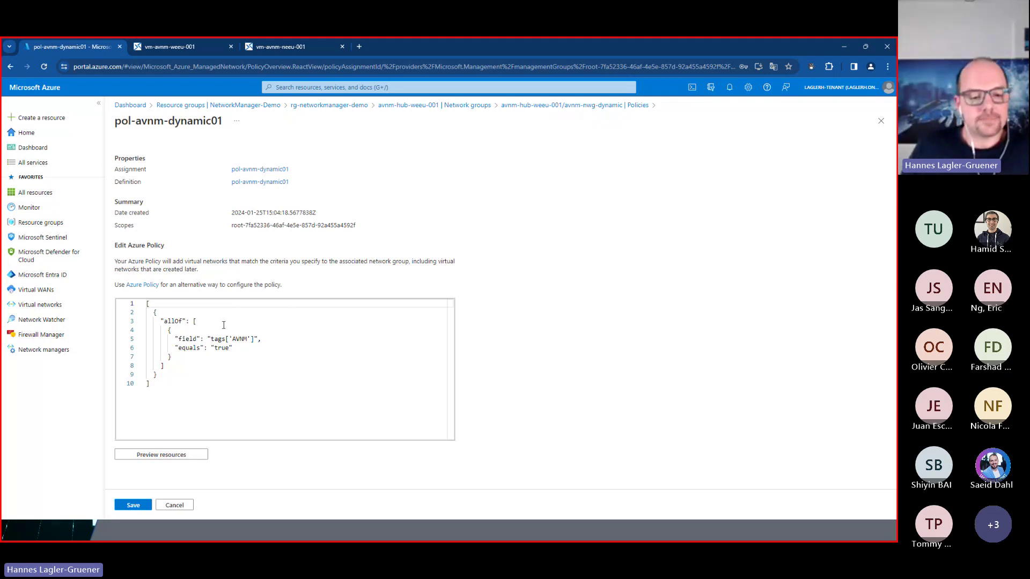
{"action": "left_click", "coordinate": [542, 109]}
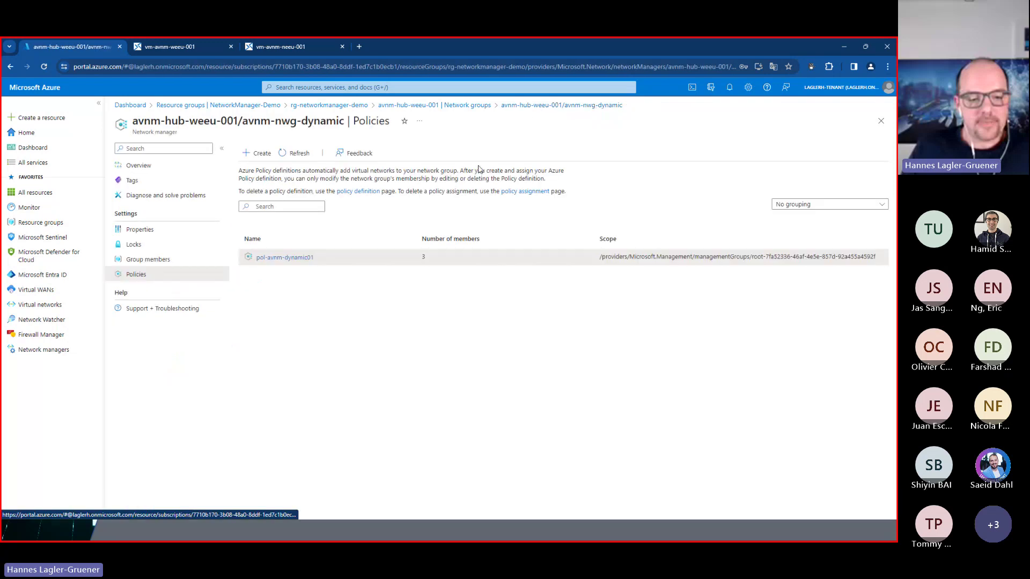
Start a new Azure Policy for avnm-nwg-dynamic and look at its advanced JSON editor before returning to the criteria builder
{"action": "left_click", "coordinate": [257, 155]}
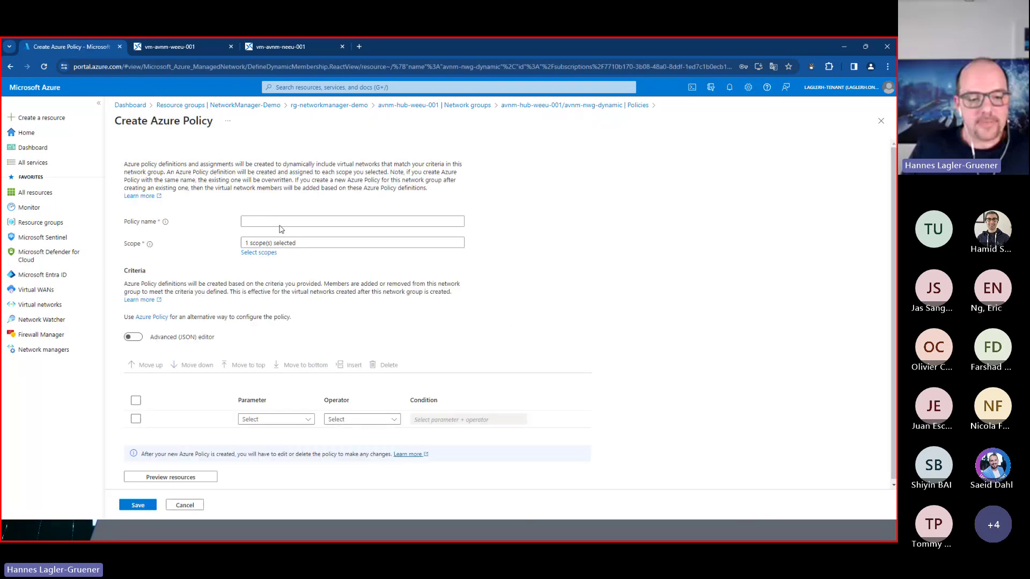
{"action": "left_click", "coordinate": [135, 335]}
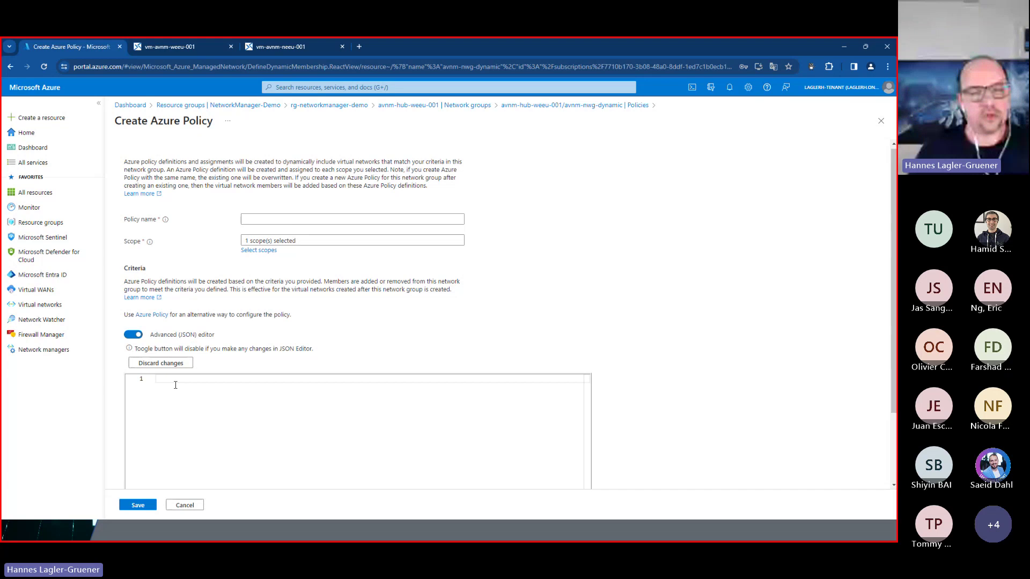
{"action": "left_click", "coordinate": [134, 335]}
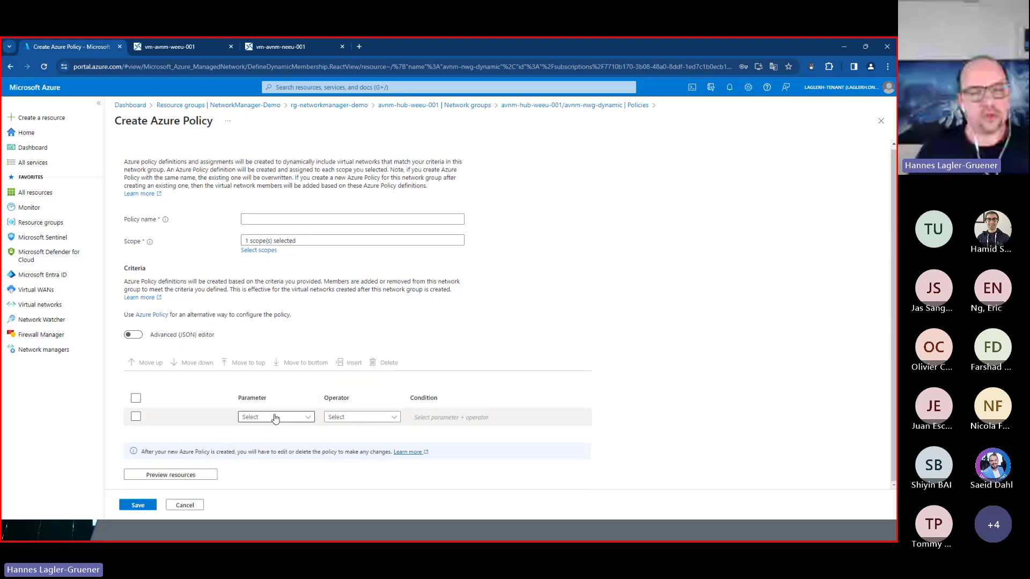
Draft a Tags criterion with the Key value pair operator, key AVNM and value true, then leave the policy unsaved for the network groups
{"action": "left_click", "coordinate": [309, 417]}
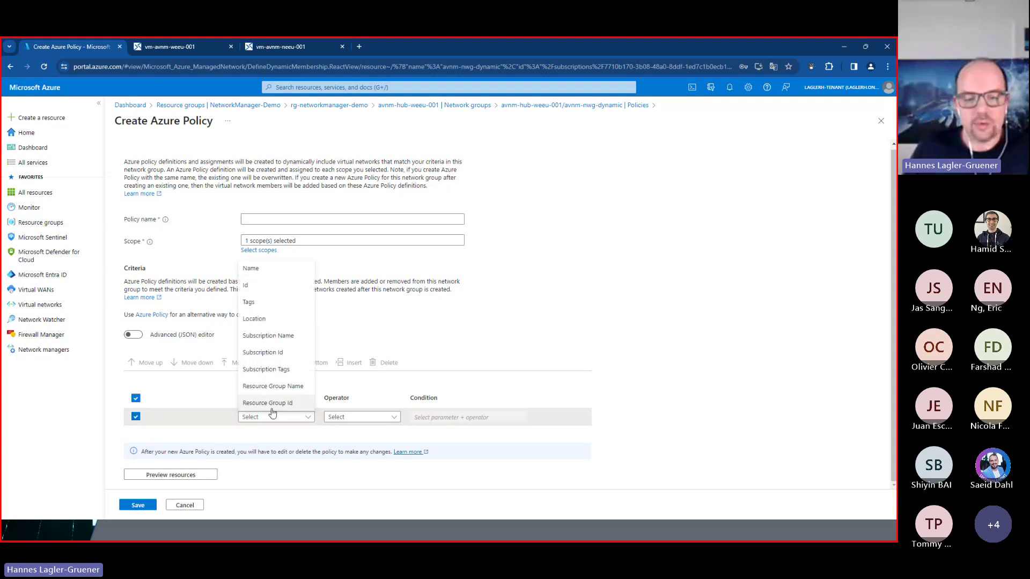
{"action": "left_click", "coordinate": [258, 301]}
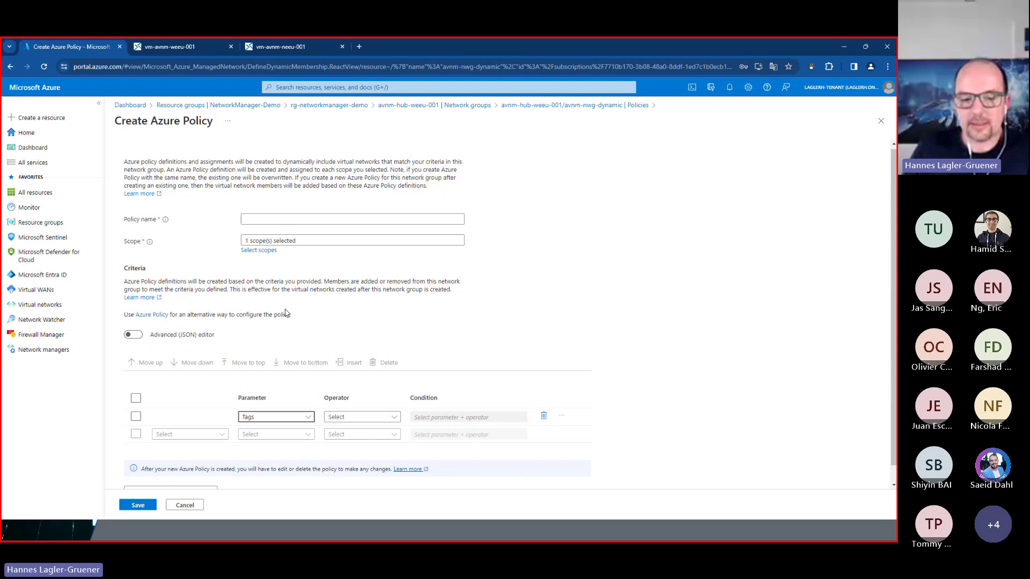
{"action": "left_click", "coordinate": [394, 418]}
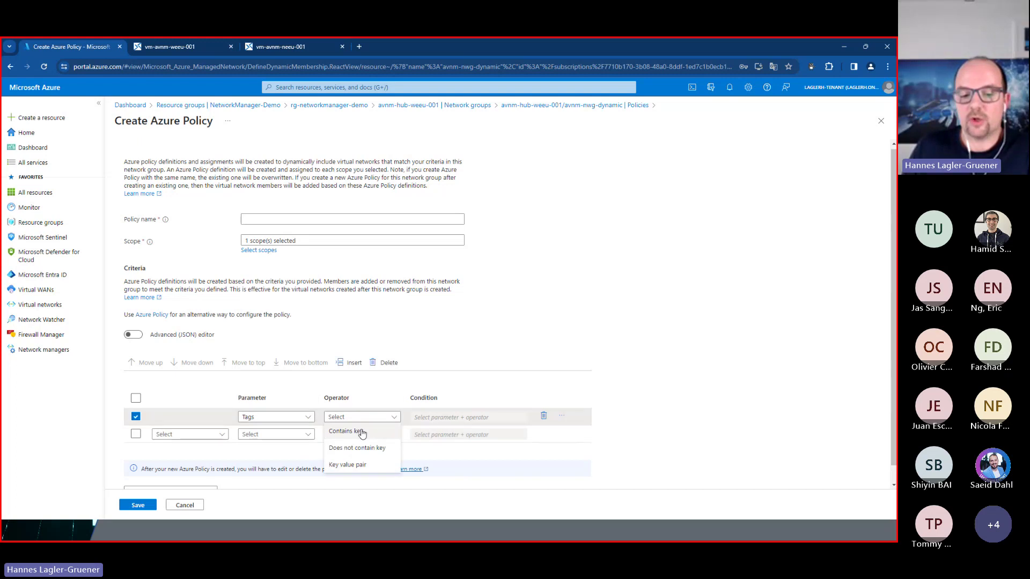
{"action": "left_click", "coordinate": [345, 465]}
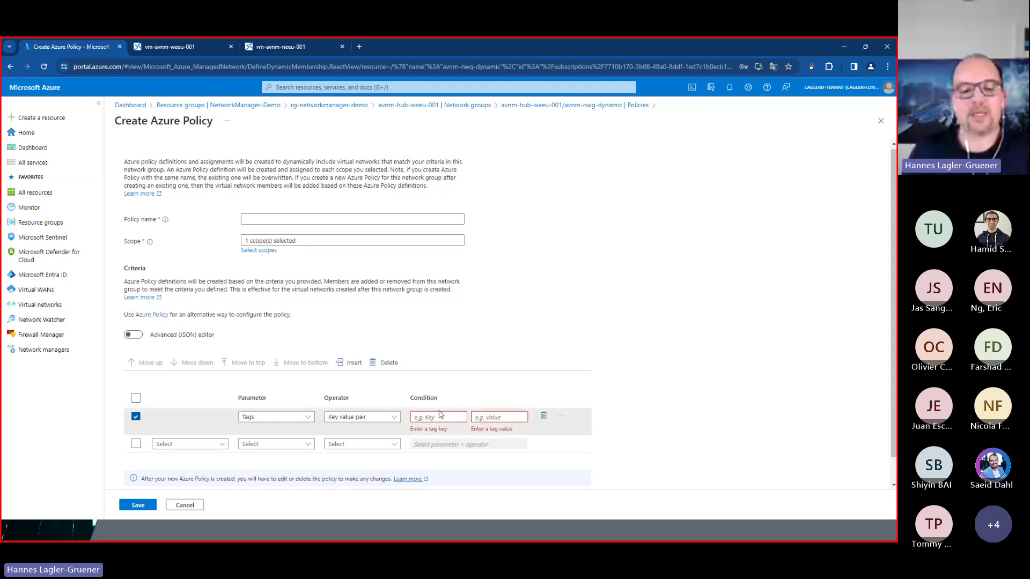
{"action": "left_click", "coordinate": [438, 417]}
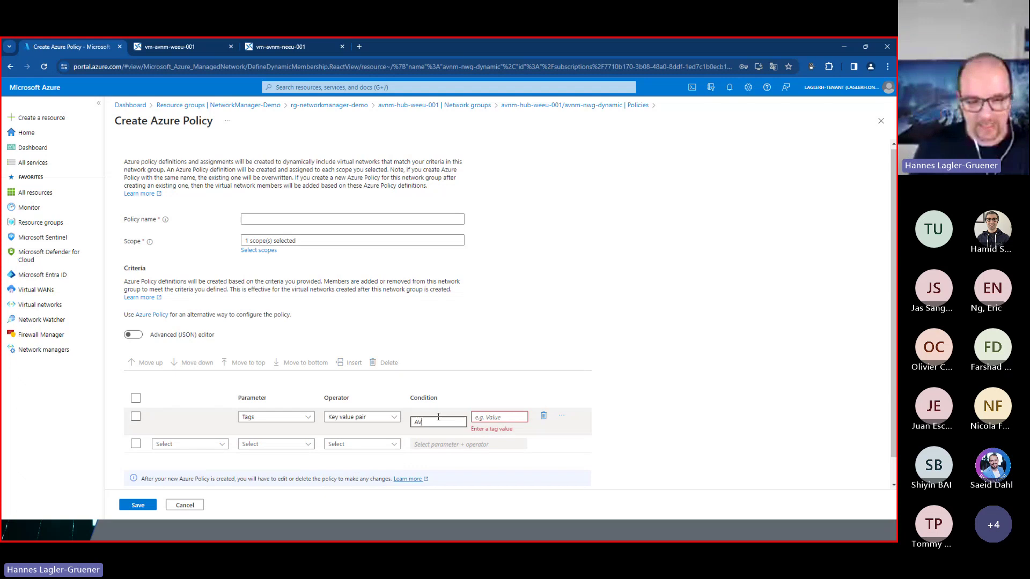
{"action": "type", "text": "AVNM"}
{"action": "left_click", "coordinate": [496, 417]}
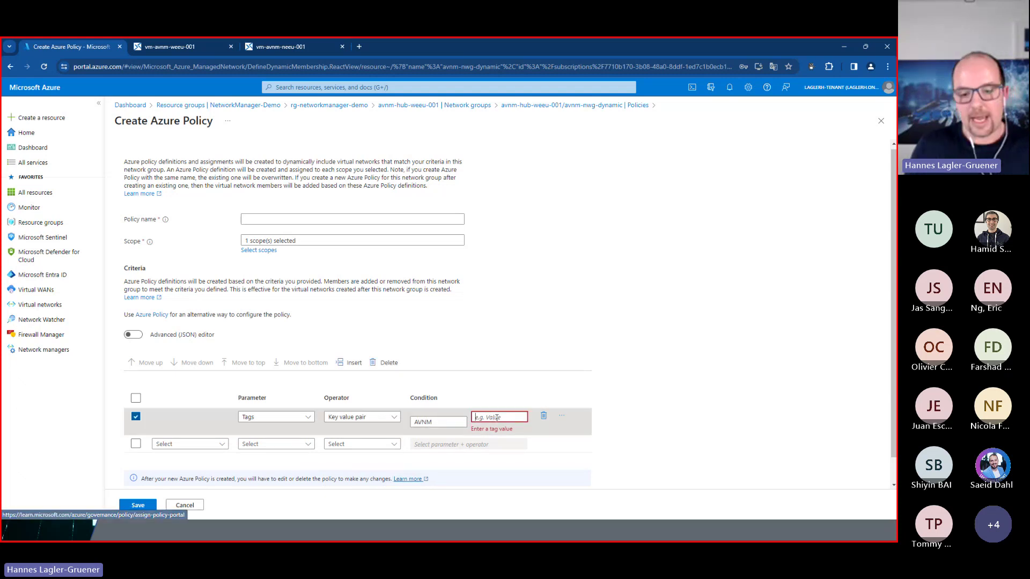
{"action": "type", "text": "true"}
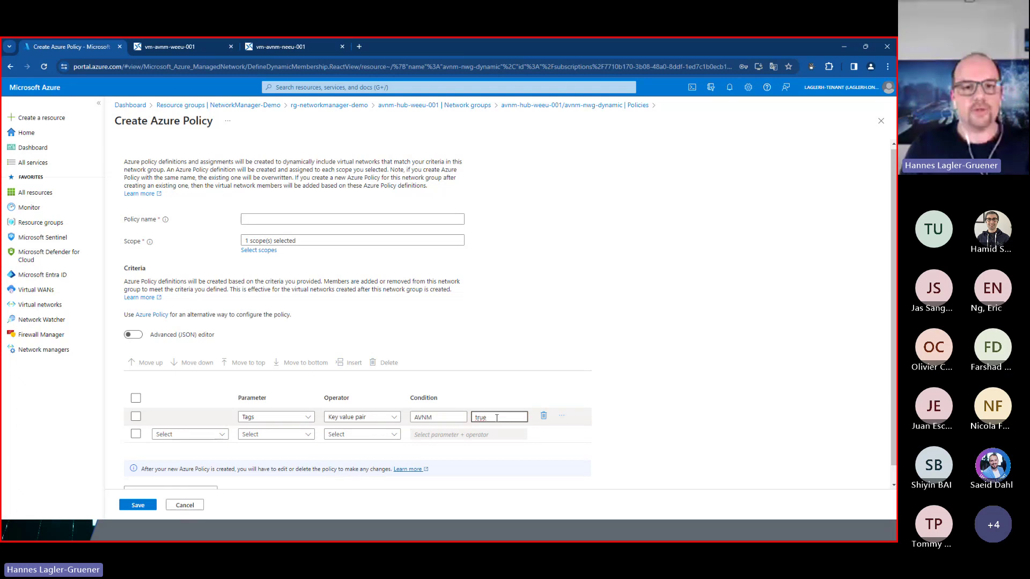
{"action": "left_click", "coordinate": [476, 105]}
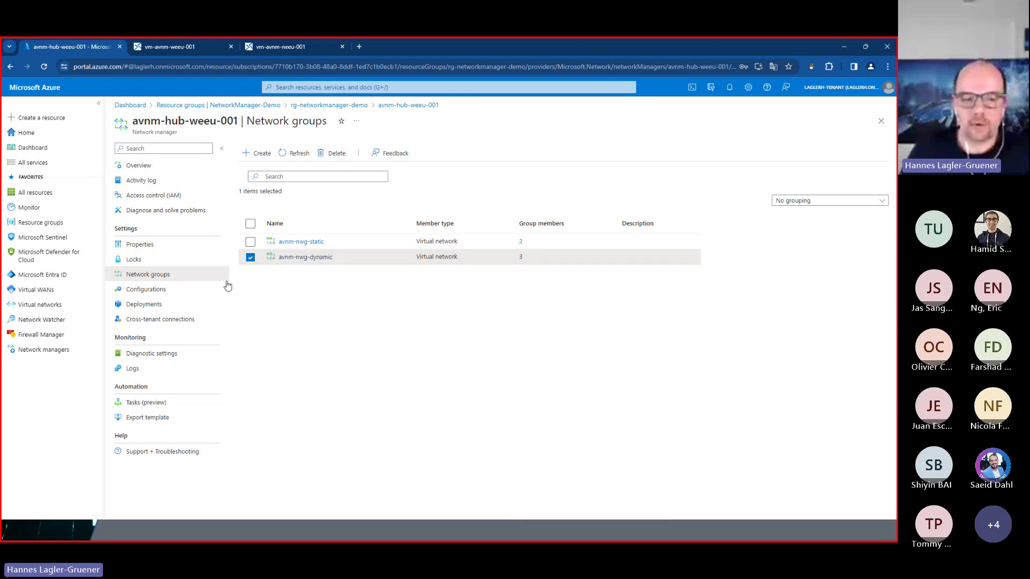
Set up a deployment of the avnm-con-hub-spoke connectivity configuration with North Europe and West Europe as target regions
{"action": "left_click", "coordinate": [145, 292]}
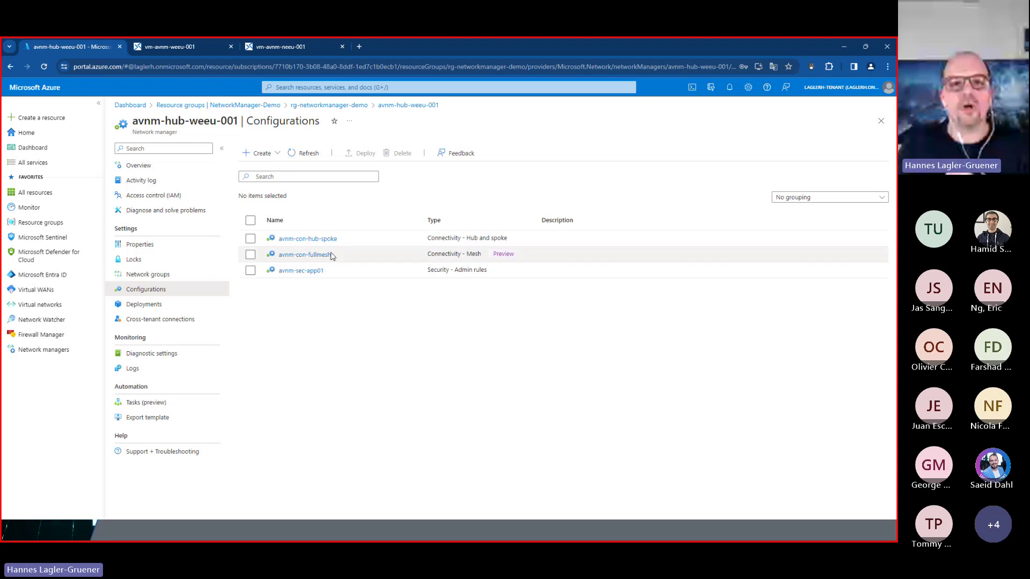
{"action": "left_click", "coordinate": [251, 244]}
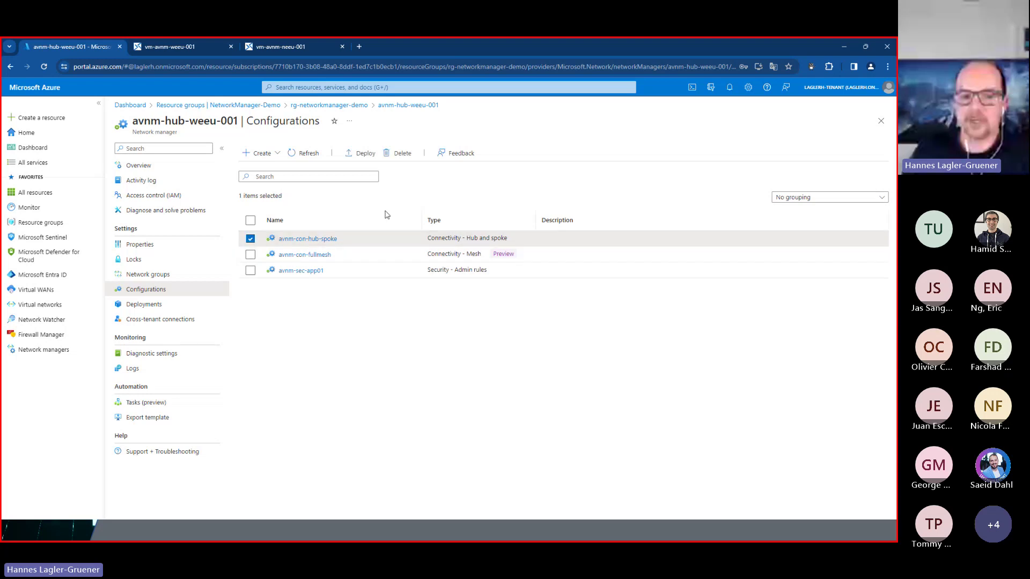
{"action": "left_click", "coordinate": [364, 153]}
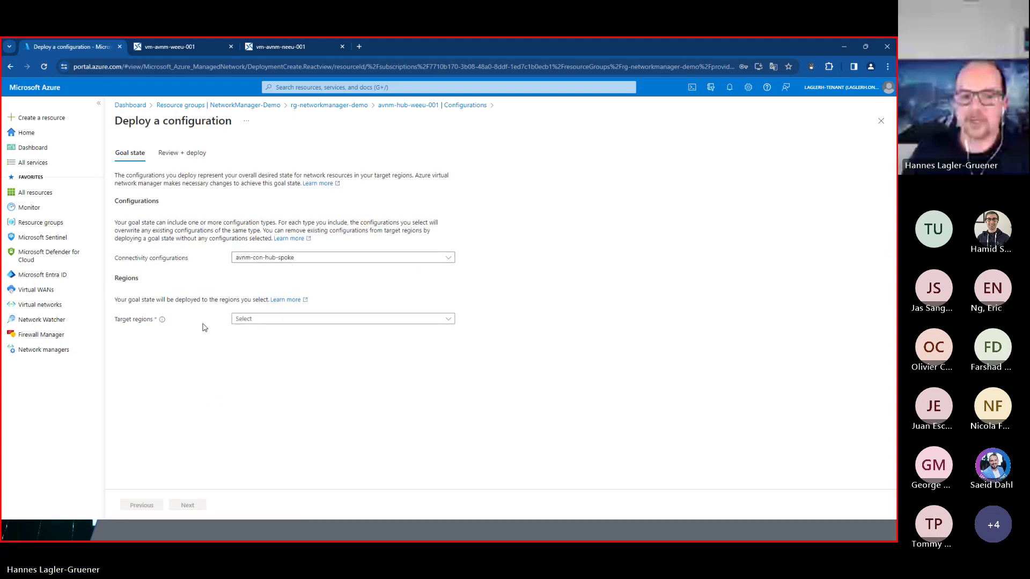
{"action": "left_click", "coordinate": [282, 322]}
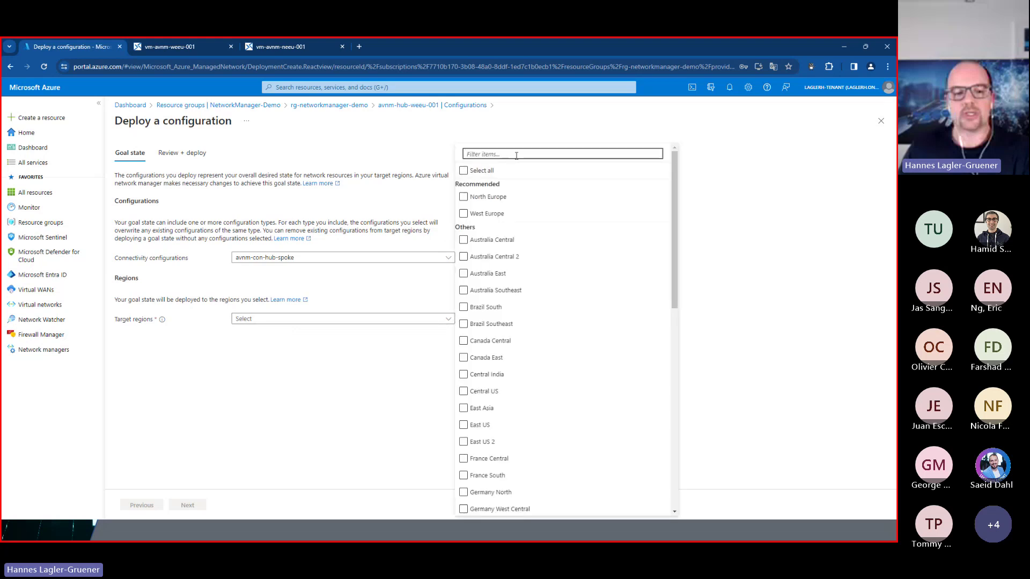
{"action": "type", "text": "europe"}
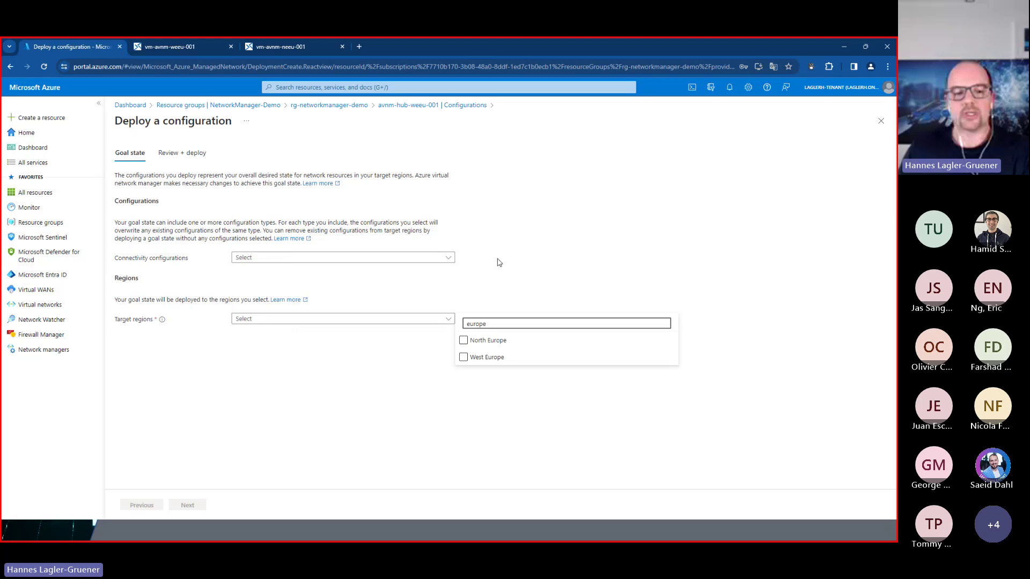
{"action": "left_click", "coordinate": [464, 340]}
{"action": "left_click", "coordinate": [463, 358]}
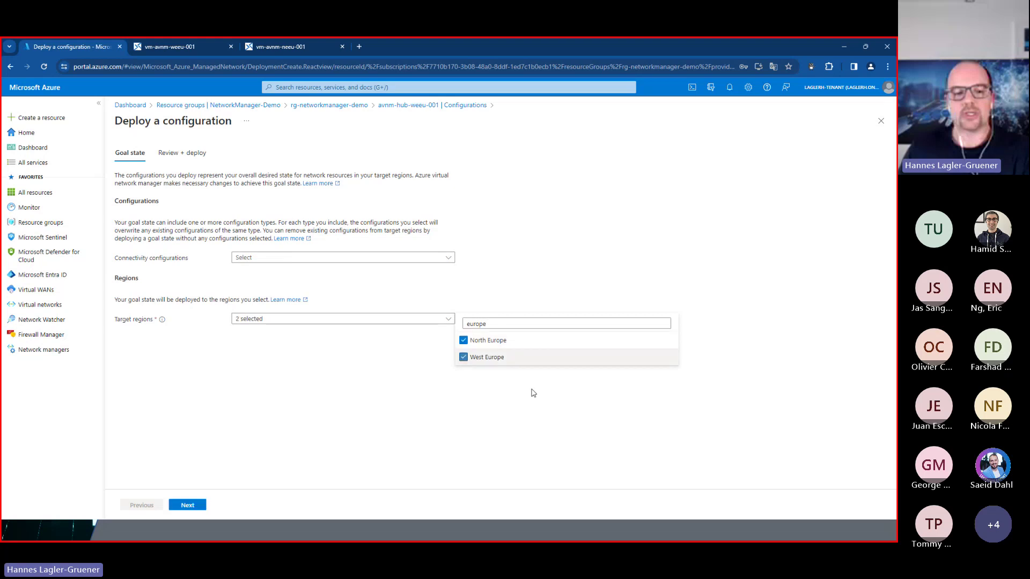
{"action": "left_click", "coordinate": [565, 425]}
Review the goal state of both regions, deploy it and dismiss the notification
{"action": "left_click", "coordinate": [203, 509]}
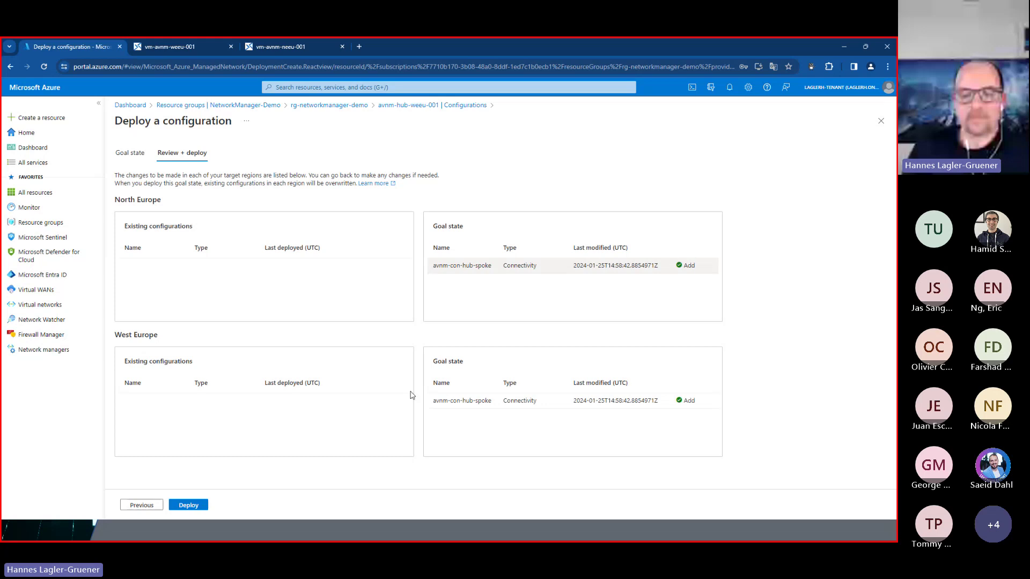
{"action": "left_click", "coordinate": [193, 506]}
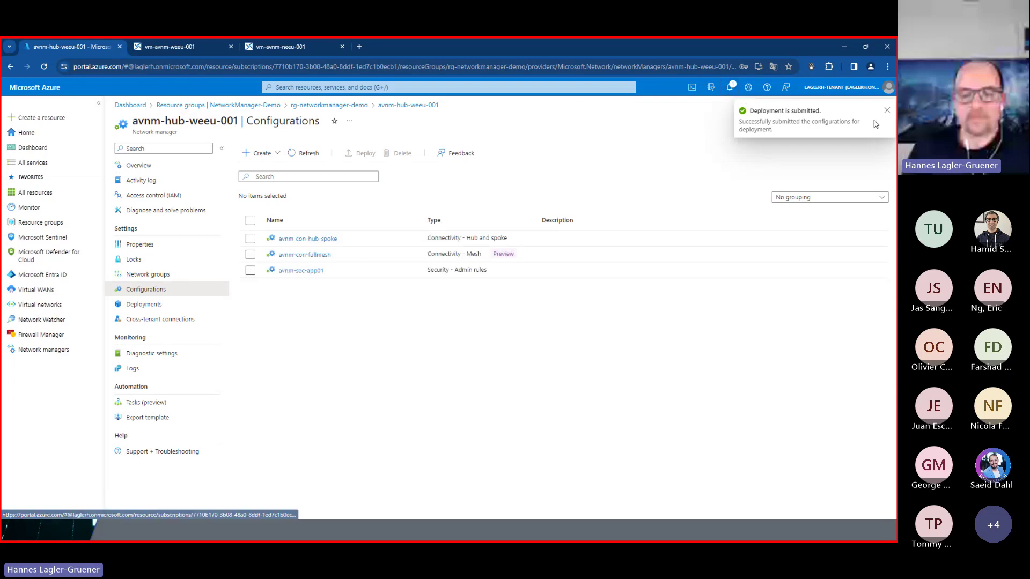
{"action": "left_click", "coordinate": [888, 111]}
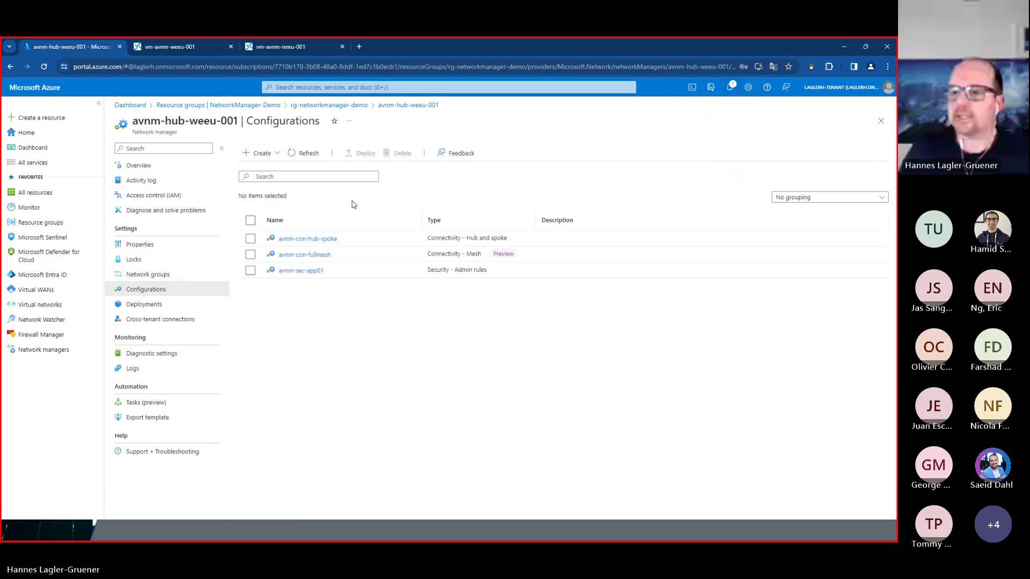
Reconnect the Bastion sessions of vm-avnm-weeu-001 and vm-avnm-neeu-001
{"action": "left_click", "coordinate": [172, 45]}
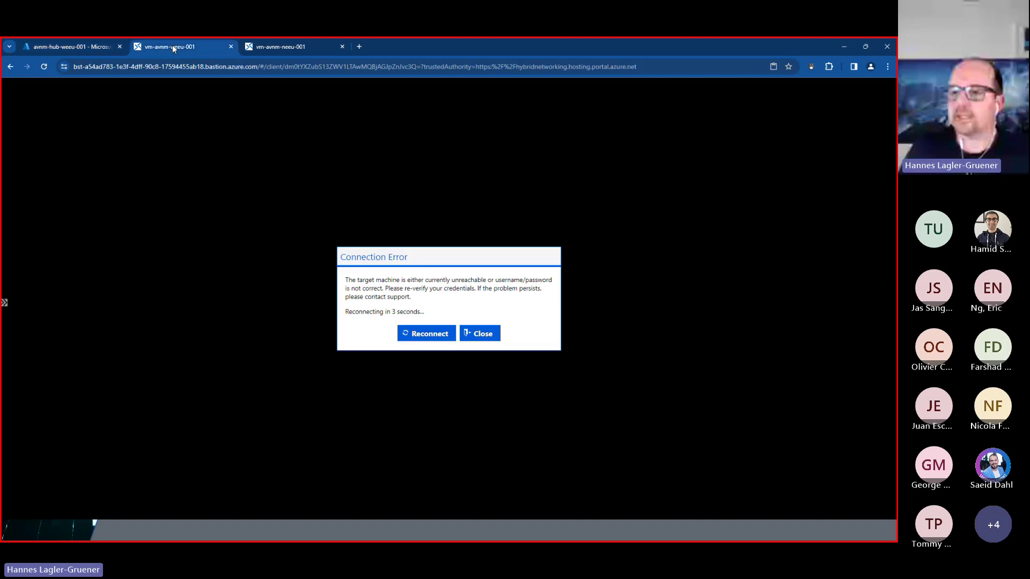
{"action": "left_click", "coordinate": [437, 333]}
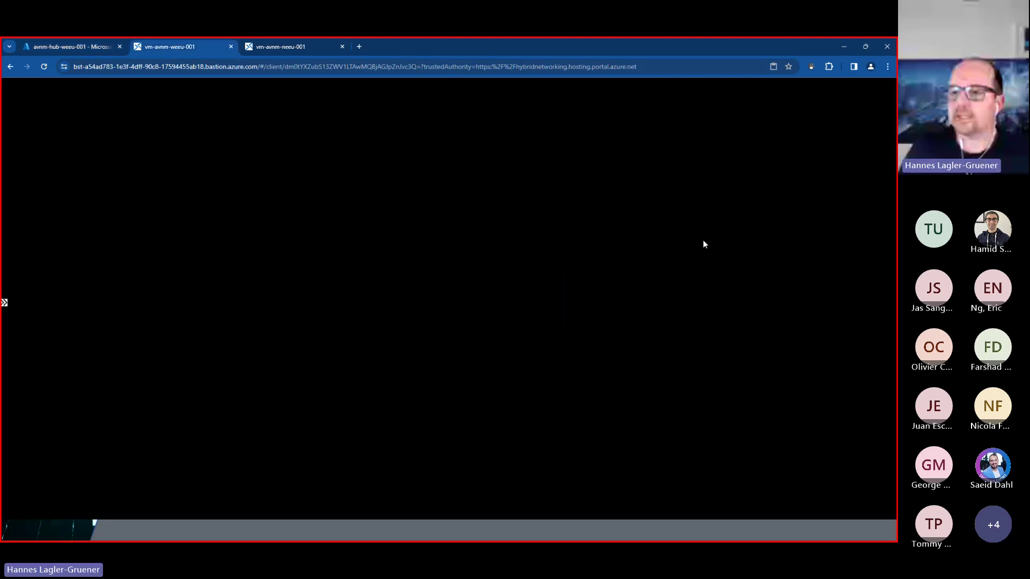
{"action": "left_click", "coordinate": [300, 48]}
{"action": "left_click", "coordinate": [438, 337]}
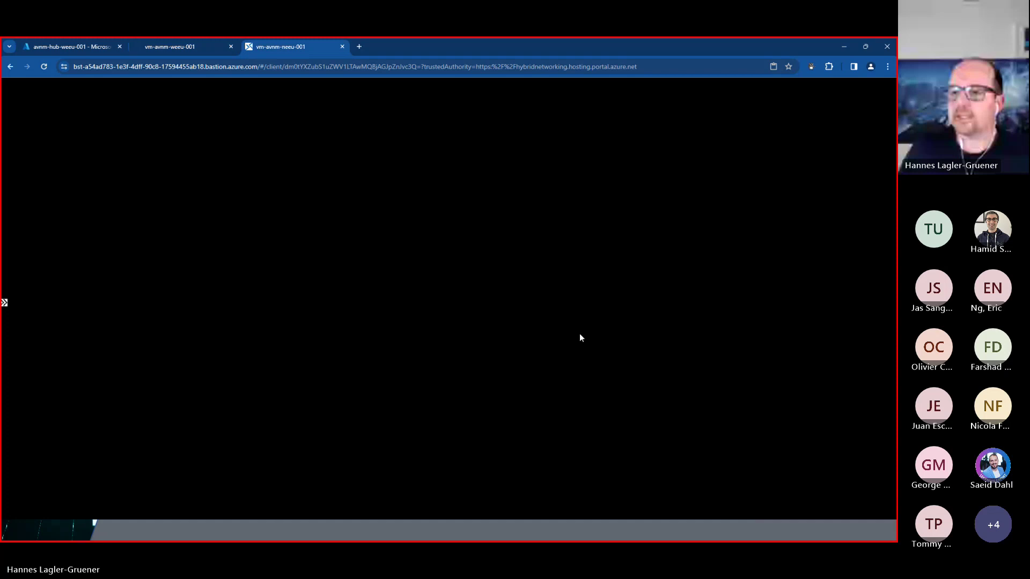
Check the continuous ping on vm-avnm-weeu-001 against the IP configuration shown on vm-avnm-neeu-001
{"action": "left_click", "coordinate": [192, 53]}
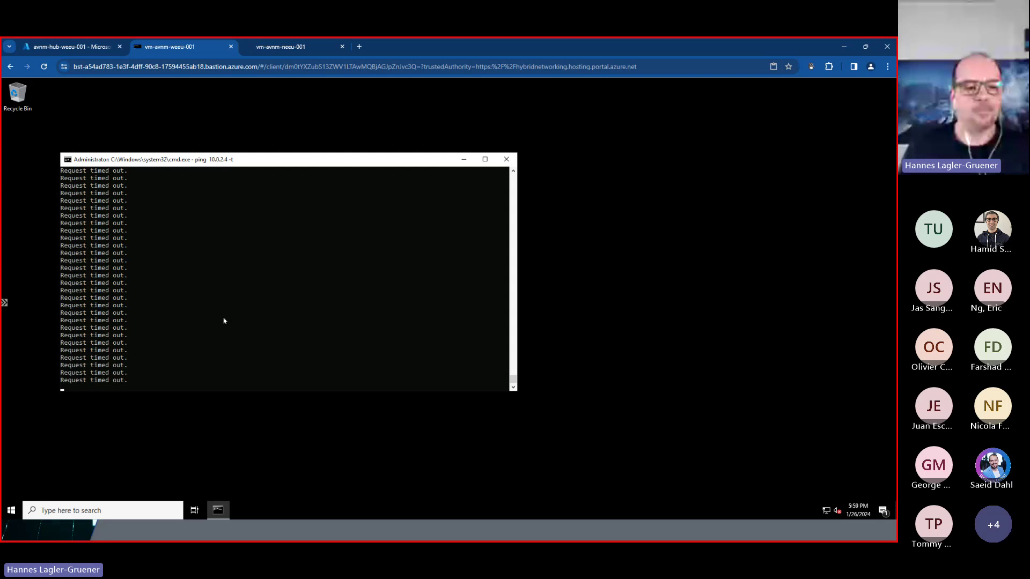
{"action": "left_click", "coordinate": [275, 49]}
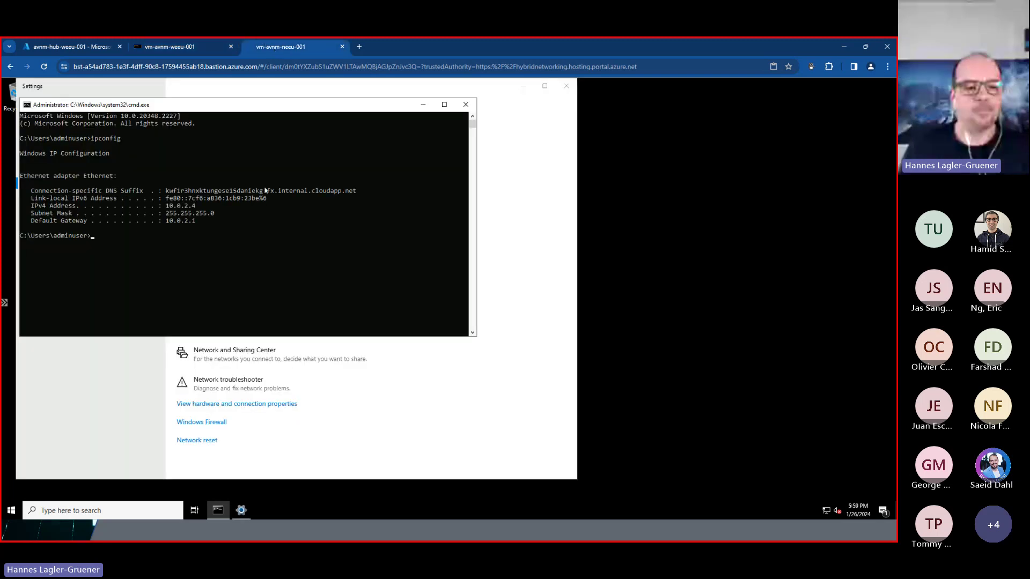
{"action": "left_click_drag", "start_coordinate": [271, 103], "coordinate": [381, 130]}
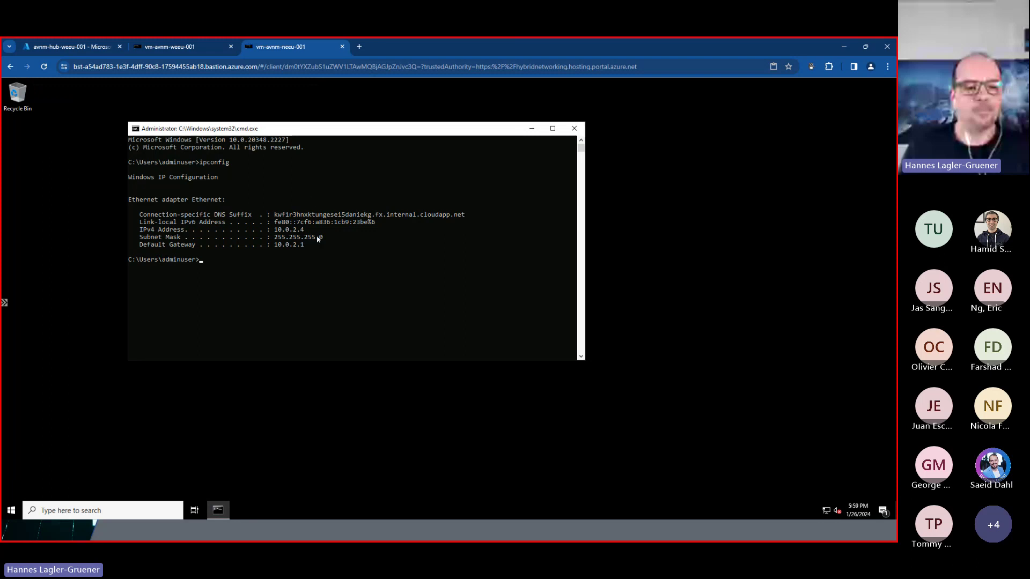
{"action": "left_click", "coordinate": [165, 47]}
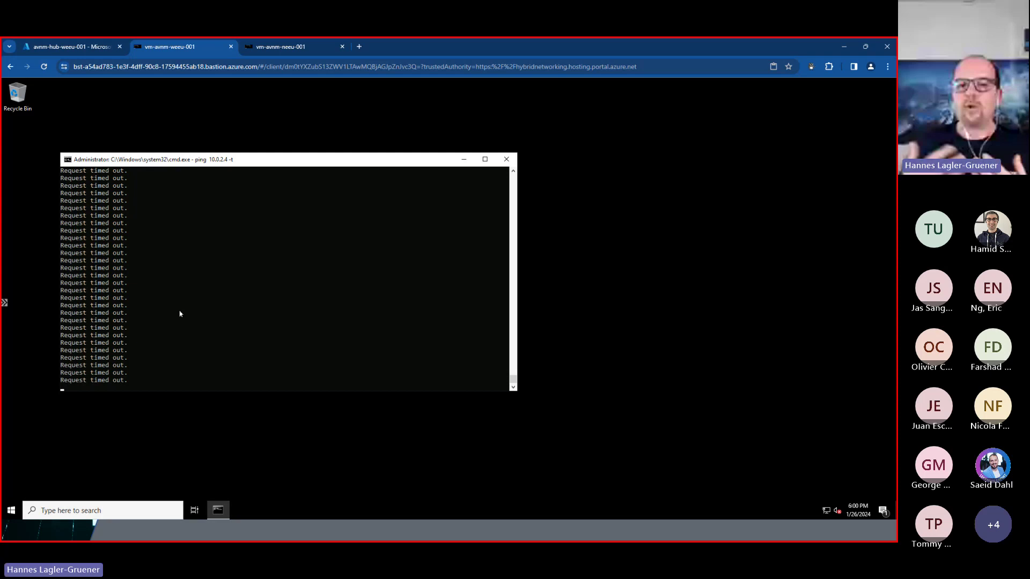
Return to the network manager avnm-hub-weeu-001 and check the status of its deployments
{"action": "left_click", "coordinate": [72, 48]}
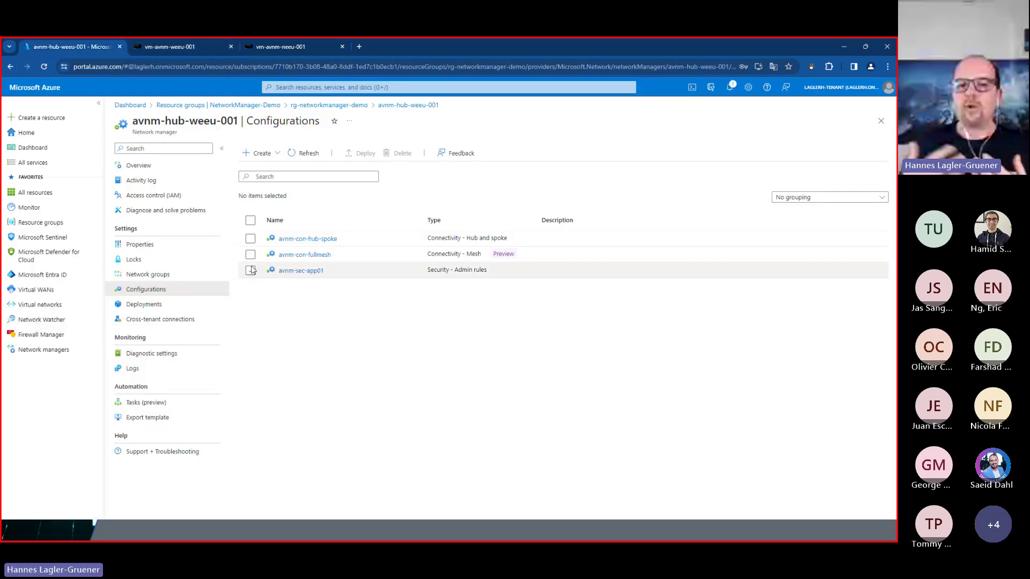
{"action": "left_click", "coordinate": [154, 309]}
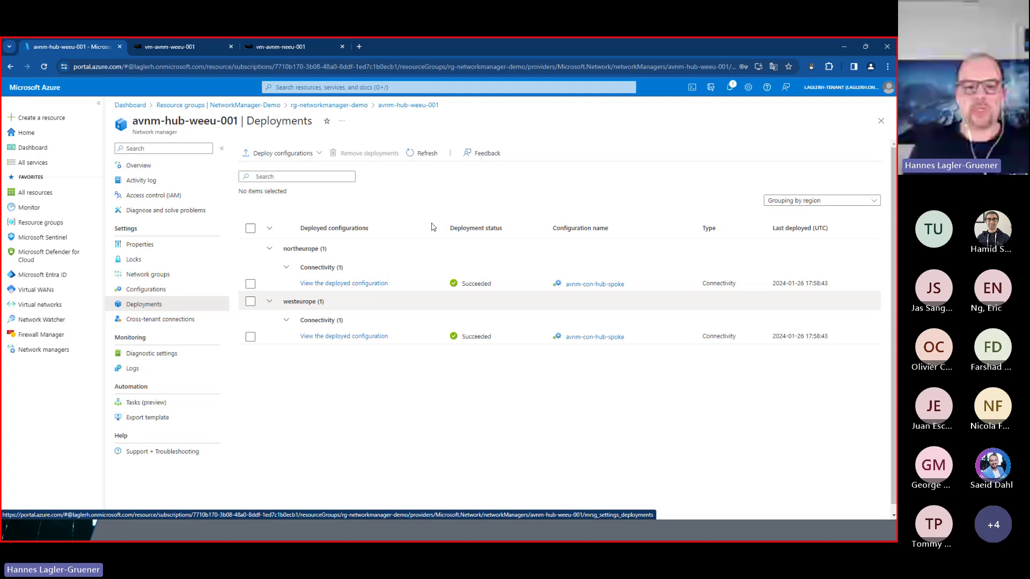
Open vnet-spoke-neeu-001 in rg-networkmanager-nw-demo and examine its peerings and the network manager connectivity configurations applied to it
{"action": "left_click", "coordinate": [263, 106]}
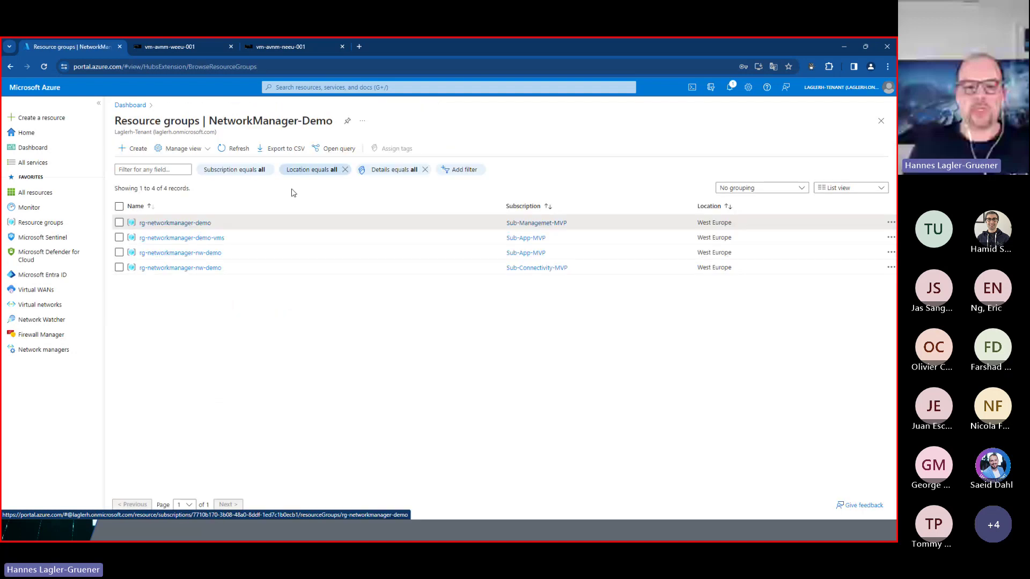
{"action": "left_click", "coordinate": [209, 254]}
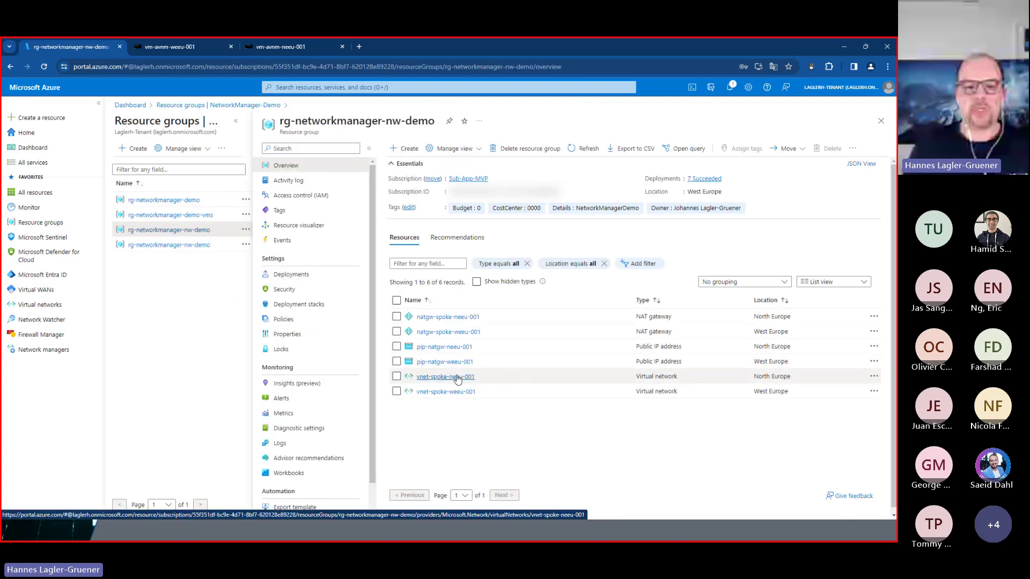
{"action": "left_click", "coordinate": [462, 378]}
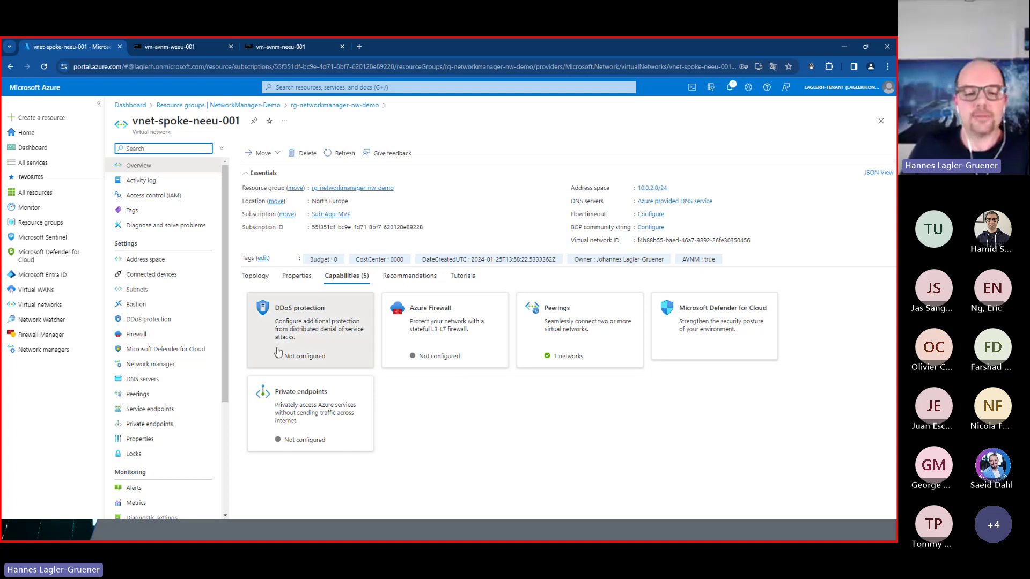
{"action": "left_click", "coordinate": [190, 398]}
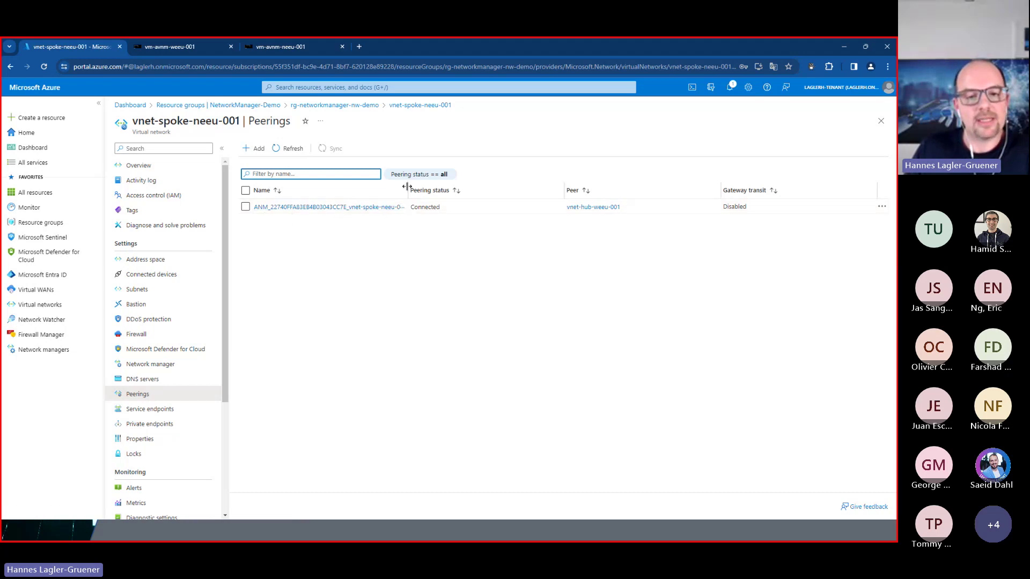
{"action": "left_click_drag", "start_coordinate": [409, 190], "coordinate": [427, 190]}
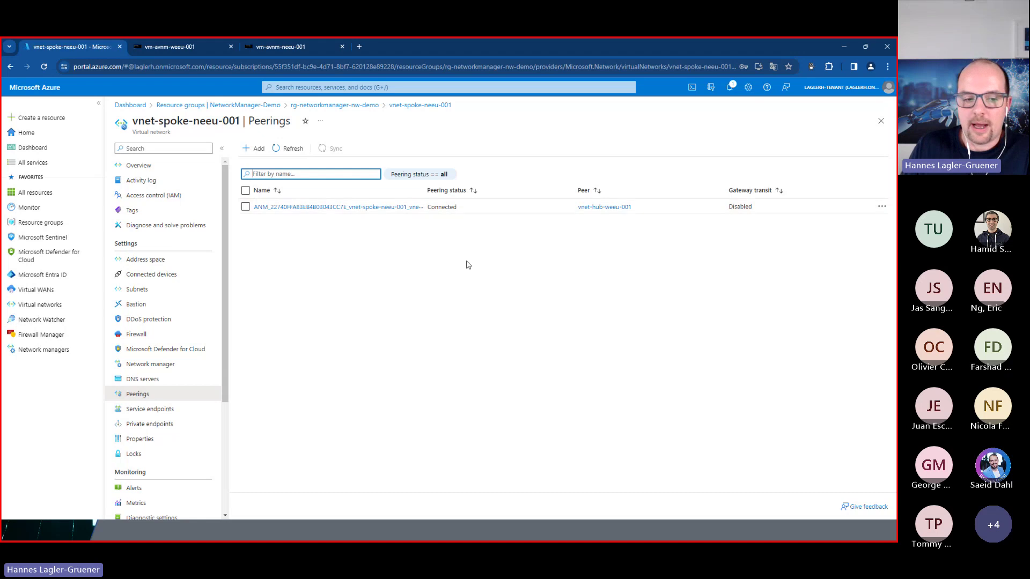
{"action": "left_click", "coordinate": [168, 368]}
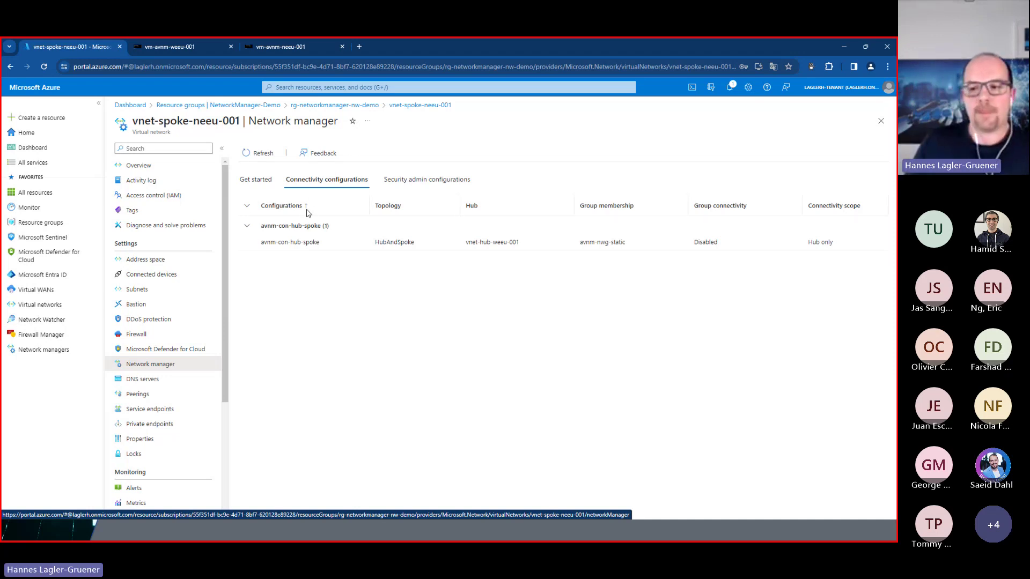
Go back to the network manager avnm-hub-weeu-001 in rg-networkmanager-demo and open its list of configurations
{"action": "left_click", "coordinate": [372, 108]}
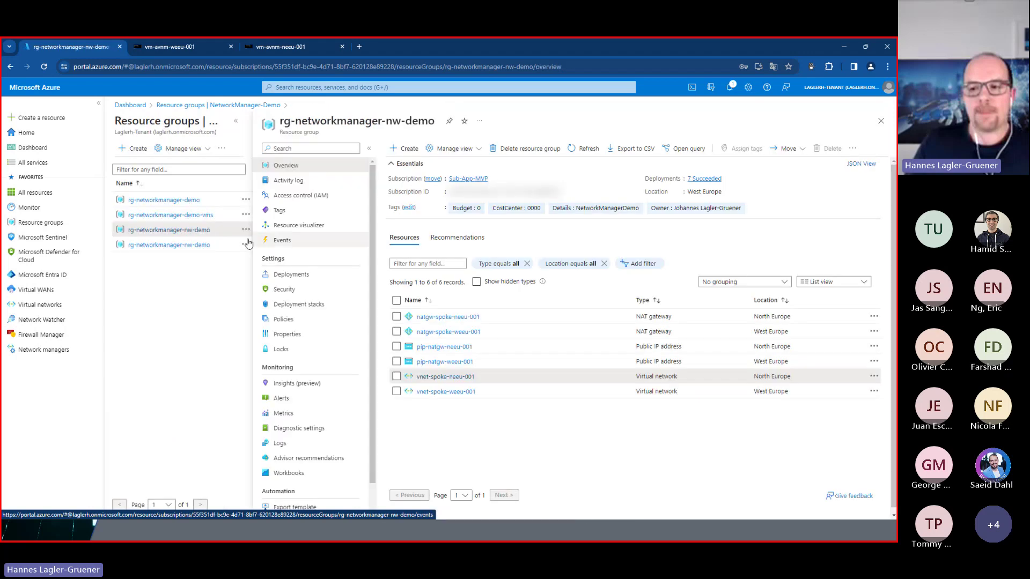
{"action": "left_click", "coordinate": [180, 203]}
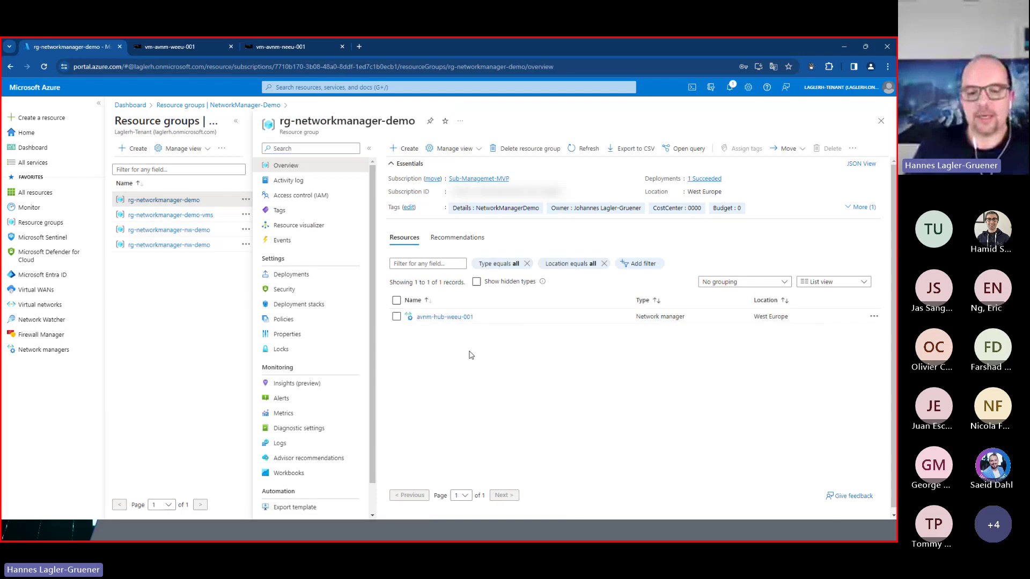
{"action": "left_click", "coordinate": [444, 317]}
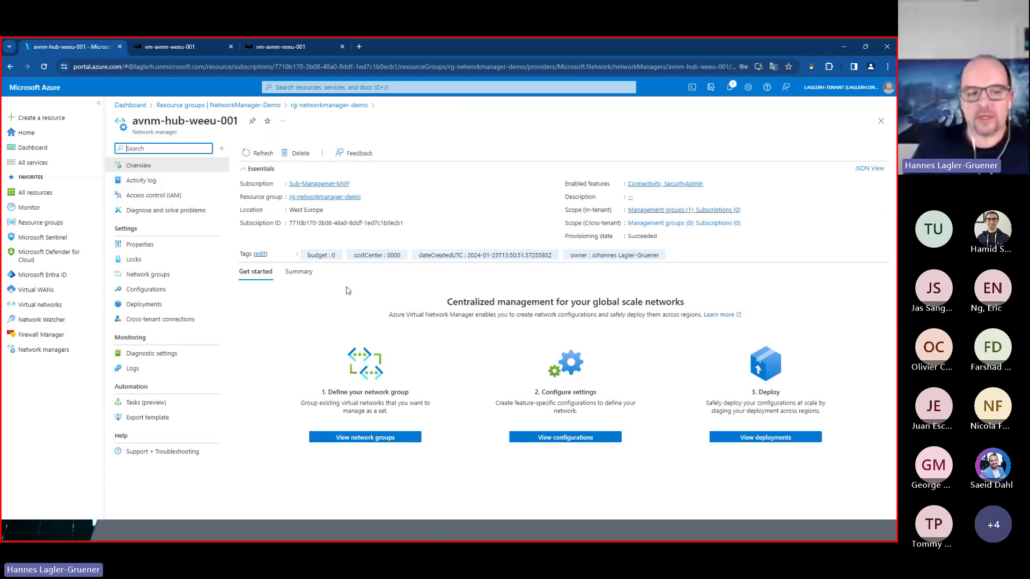
{"action": "left_click", "coordinate": [158, 292]}
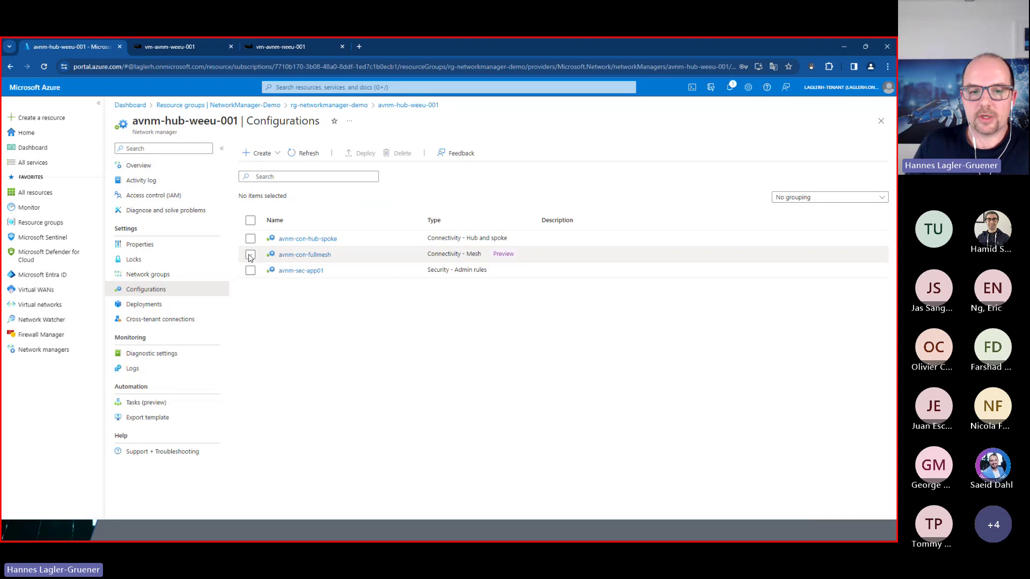
Deploy the avnm-con-fullmesh connectivity configuration to the North Europe and West Europe regions
{"action": "left_click", "coordinate": [250, 256]}
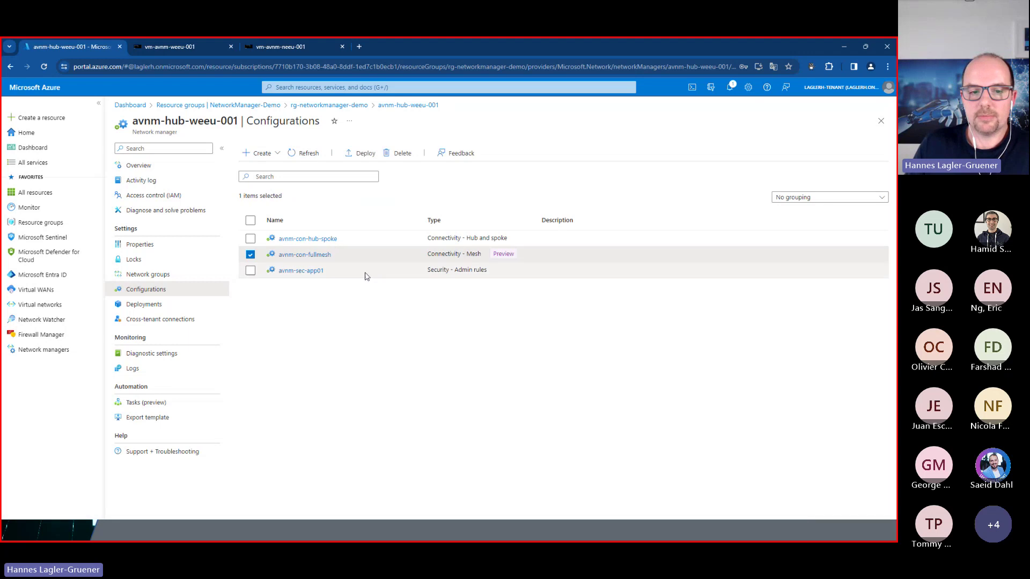
{"action": "left_click", "coordinate": [366, 154]}
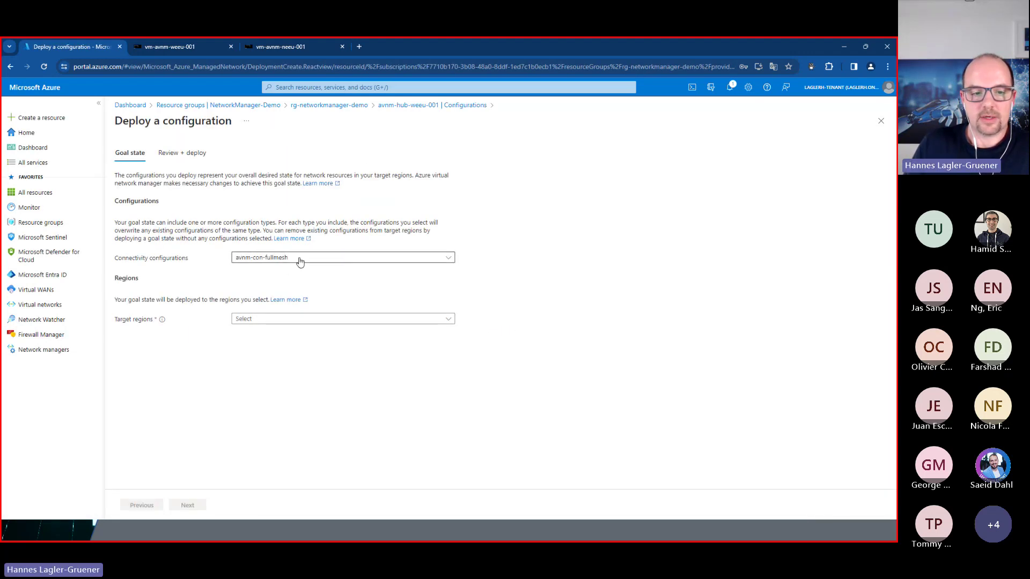
{"action": "left_click", "coordinate": [340, 321]}
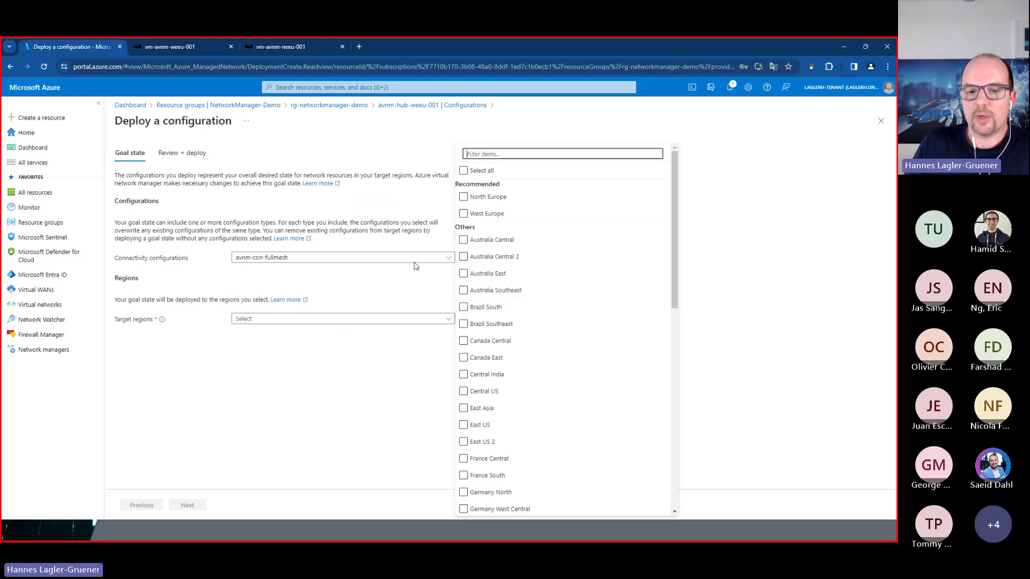
{"action": "left_click", "coordinate": [465, 197]}
{"action": "left_click", "coordinate": [464, 214]}
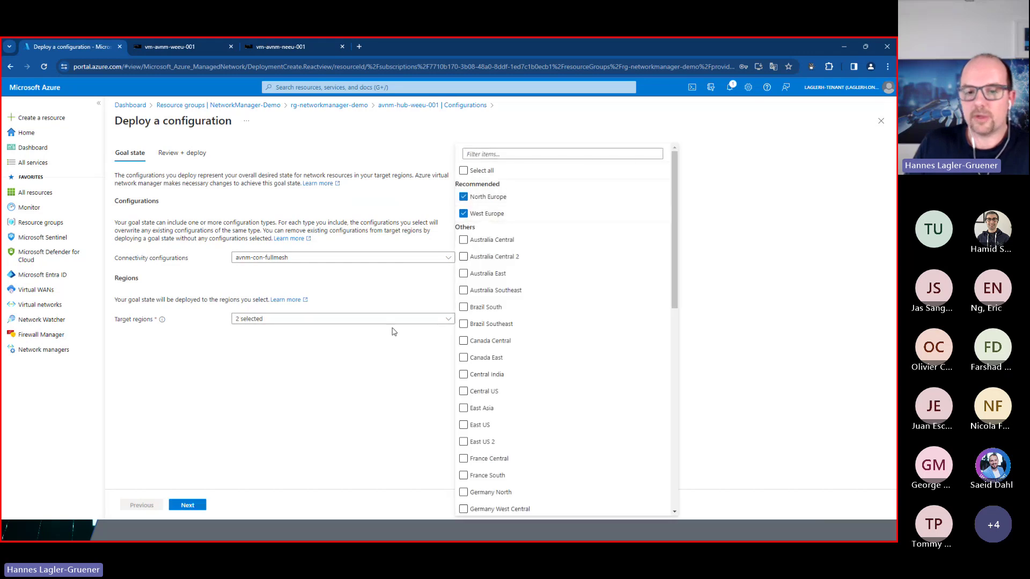
{"action": "left_click", "coordinate": [365, 377]}
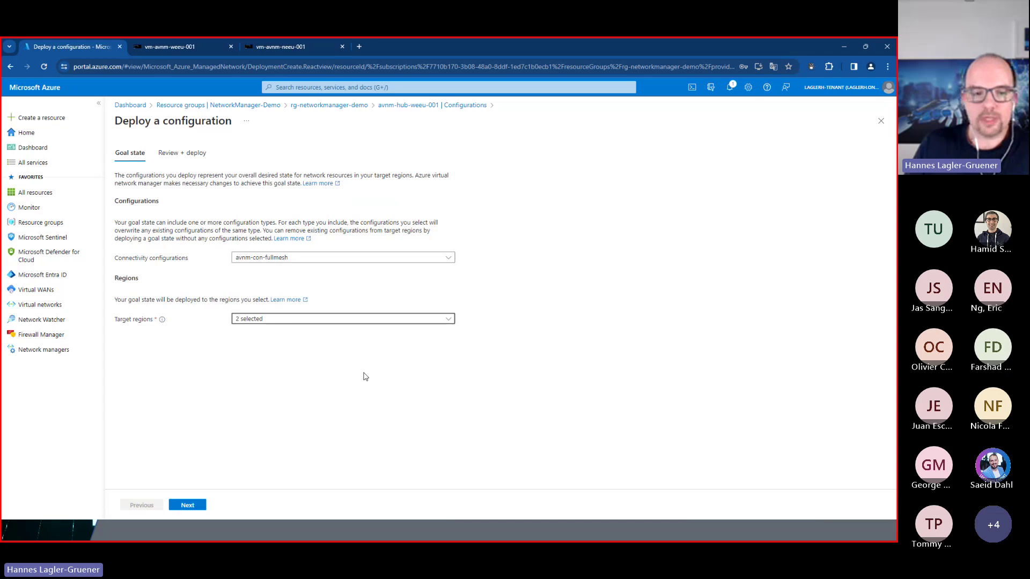
{"action": "left_click", "coordinate": [188, 505]}
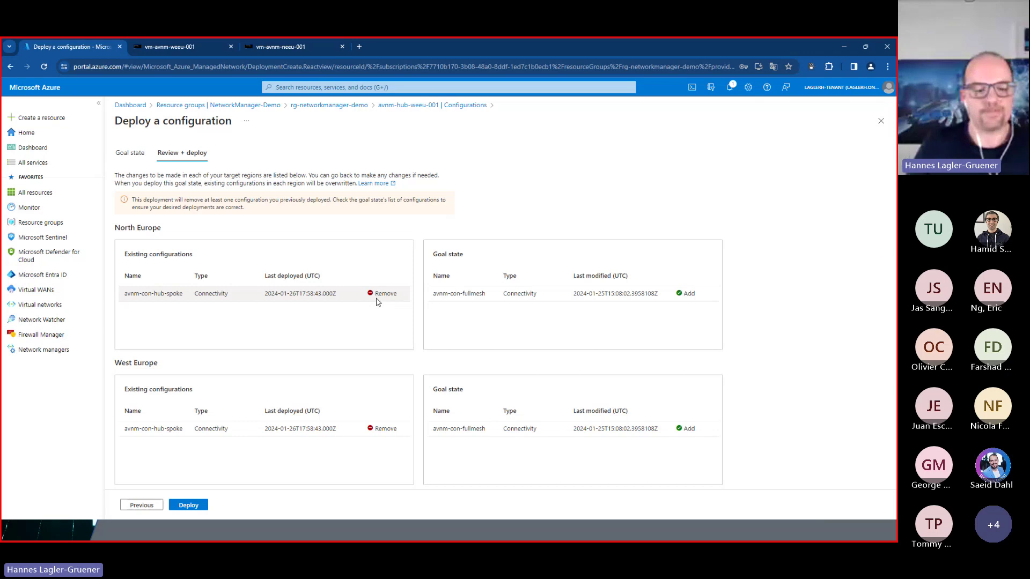
{"action": "left_click", "coordinate": [188, 505]}
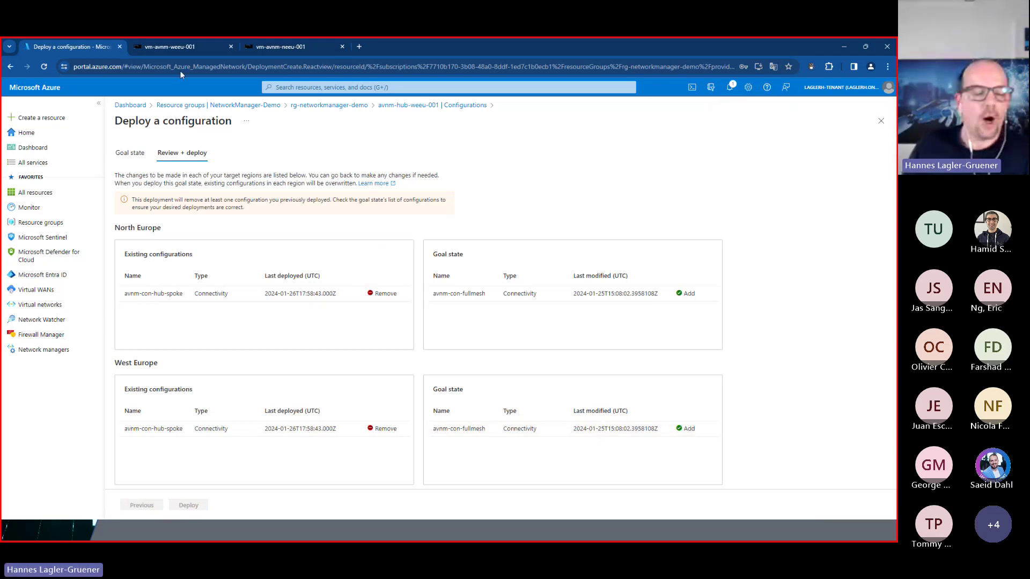
Look at the continuous ping on vm-avnm-weeu-001 and check the portal notifications for the deployment's submission
{"action": "left_click", "coordinate": [170, 54]}
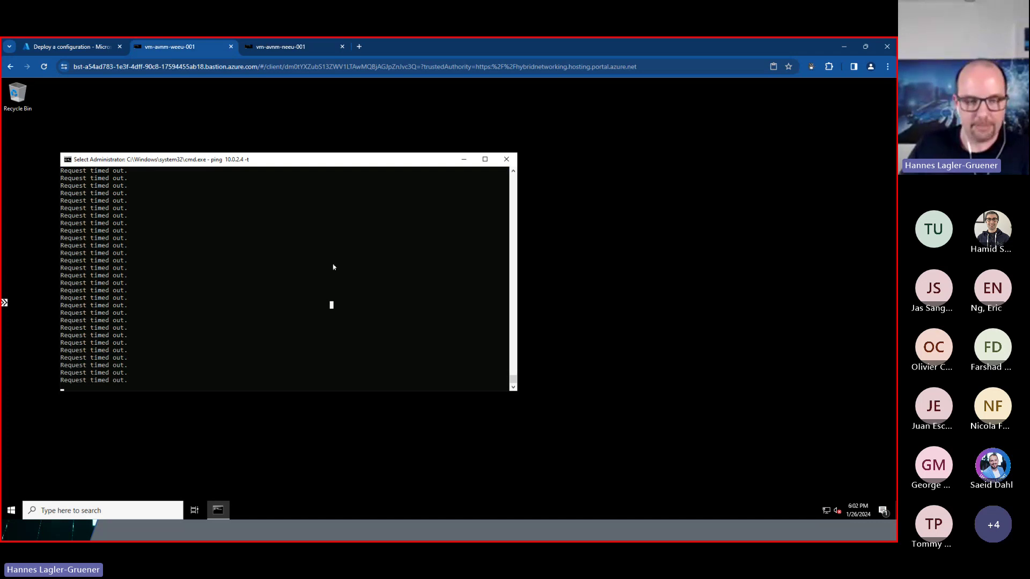
{"action": "left_click", "coordinate": [91, 50]}
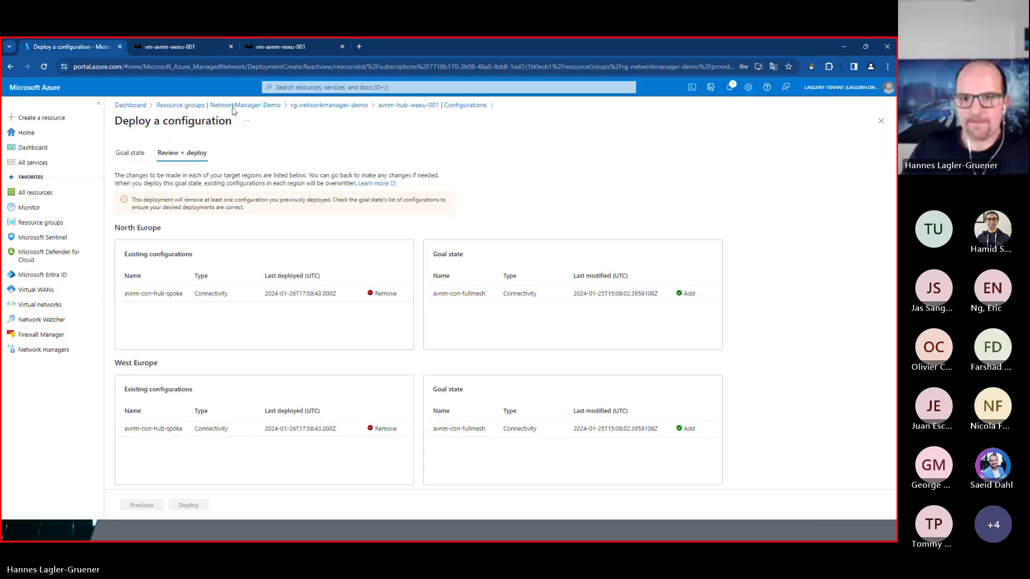
{"action": "left_click", "coordinate": [731, 92]}
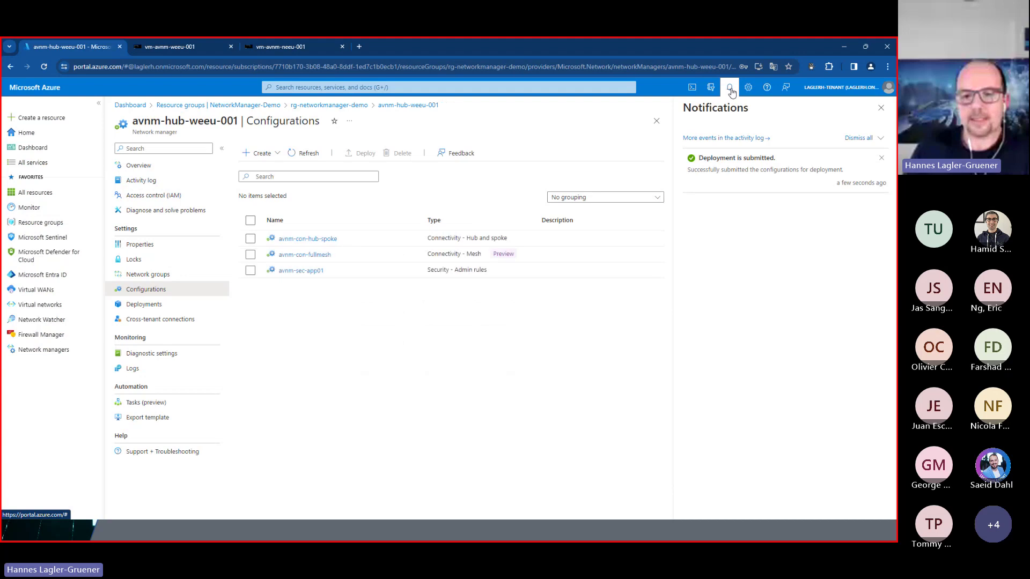
{"action": "left_click", "coordinate": [880, 107]}
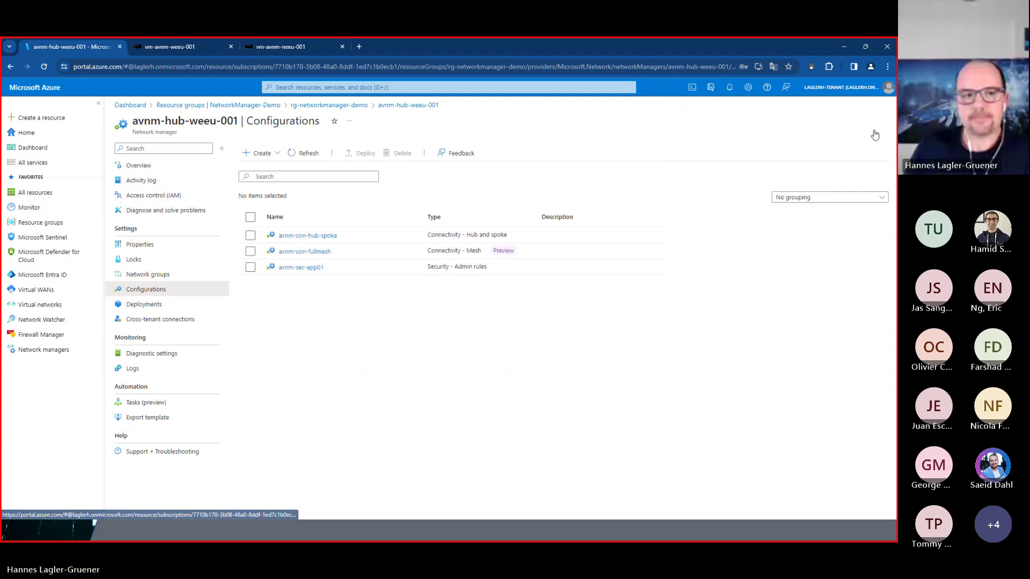
Check the IP configuration on vm-avnm-neeu-001 and resume the paused output of the continuous ping on vm-avnm-weeu-001
{"action": "left_click", "coordinate": [192, 48]}
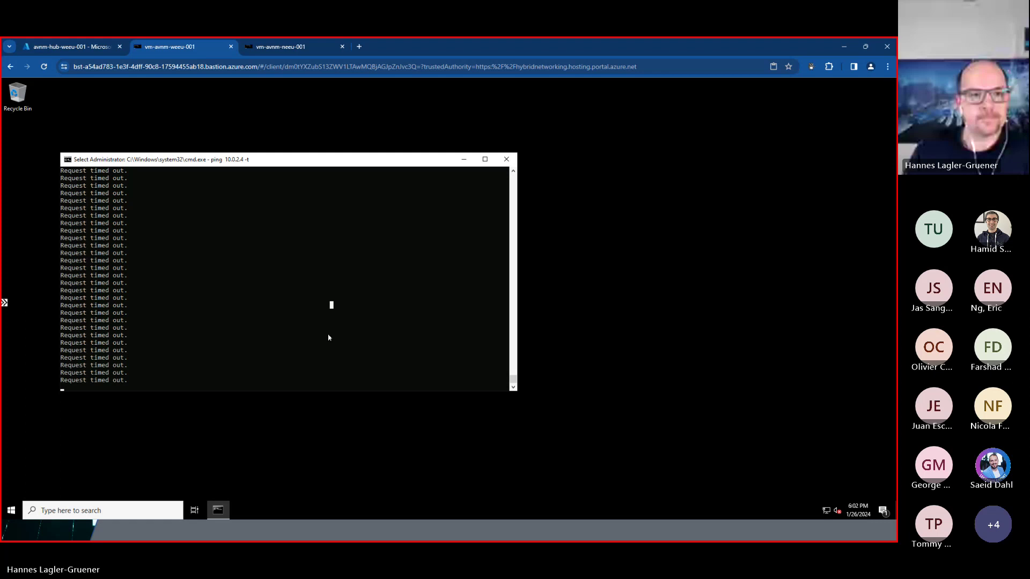
{"action": "left_click", "coordinate": [289, 47]}
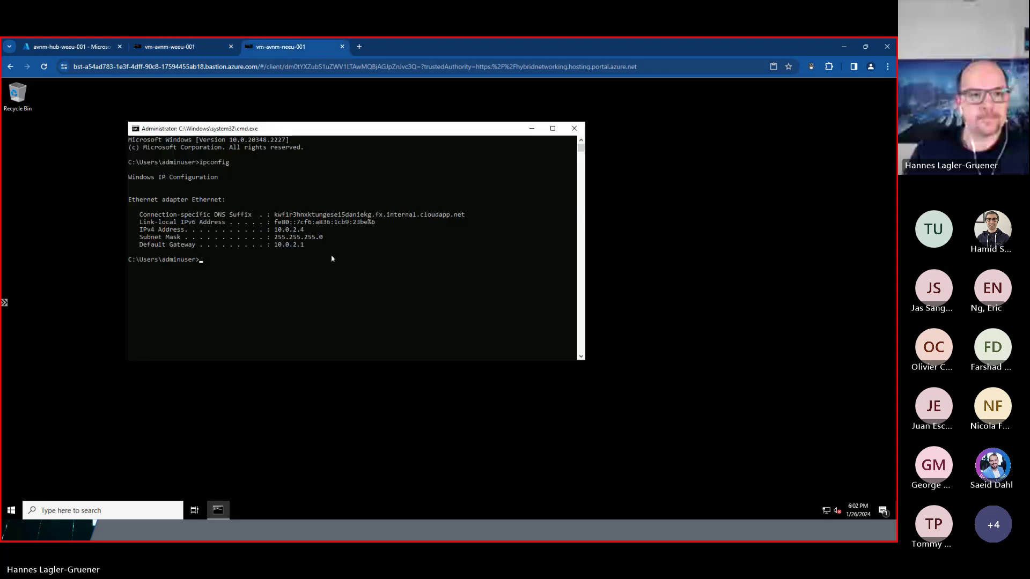
{"action": "left_click", "coordinate": [178, 47]}
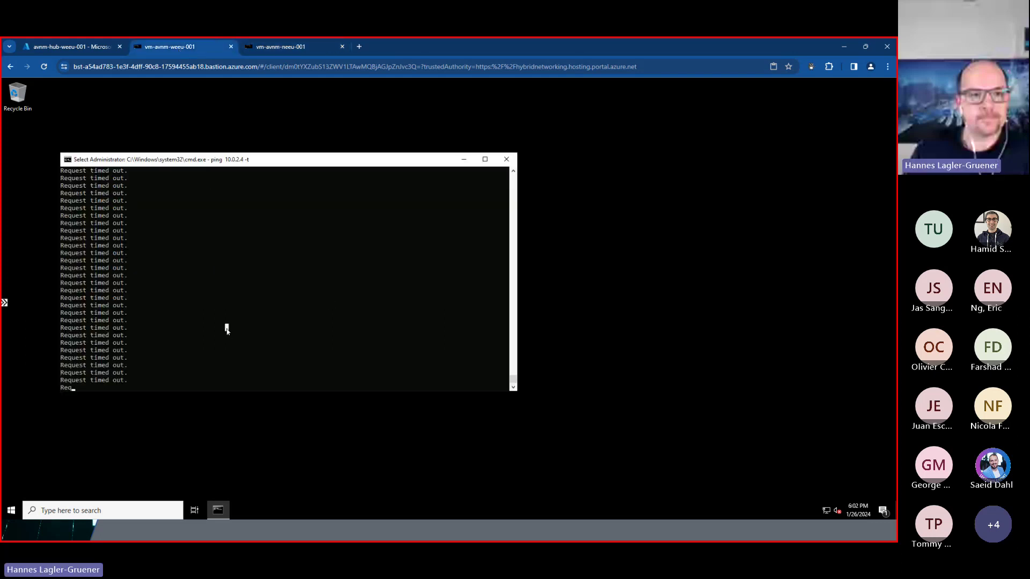
{"action": "key", "text": "Escape"}
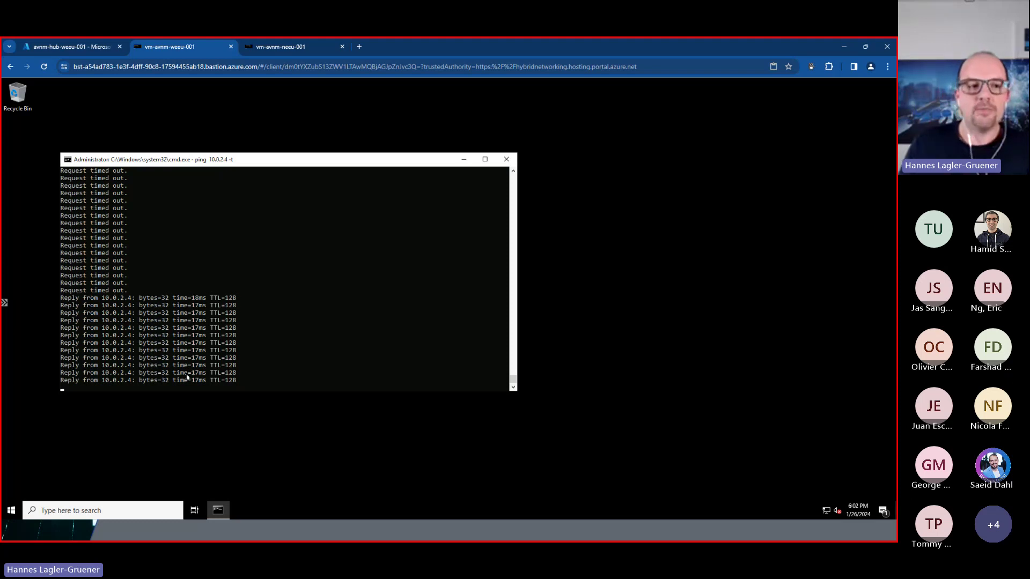
Open vnet-spoke-neeu-001 in rg-networkmanager-nw-demo and refresh its network manager connectivity configurations to examine the one applied
{"action": "left_click", "coordinate": [69, 46]}
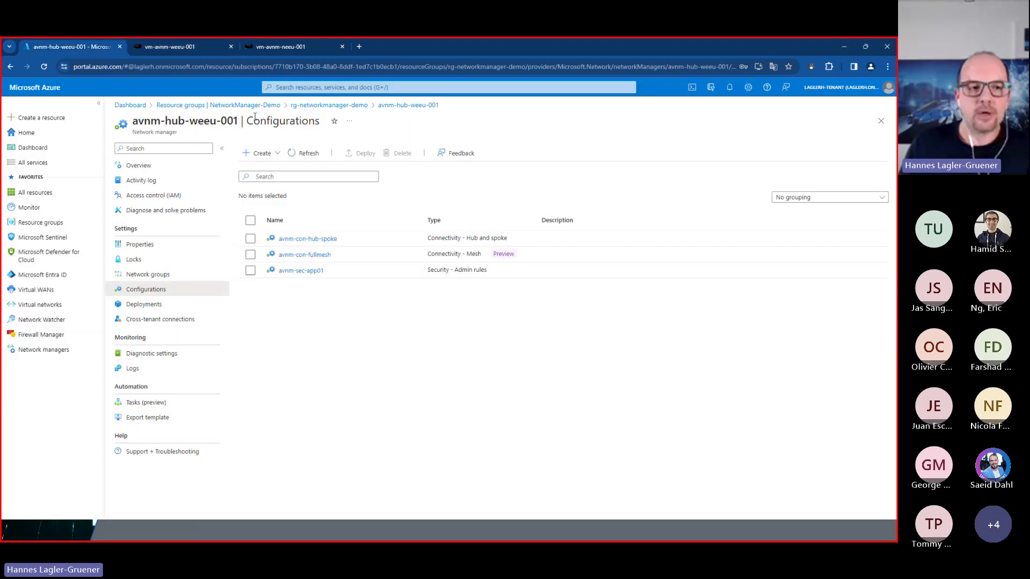
{"action": "left_click", "coordinate": [332, 105]}
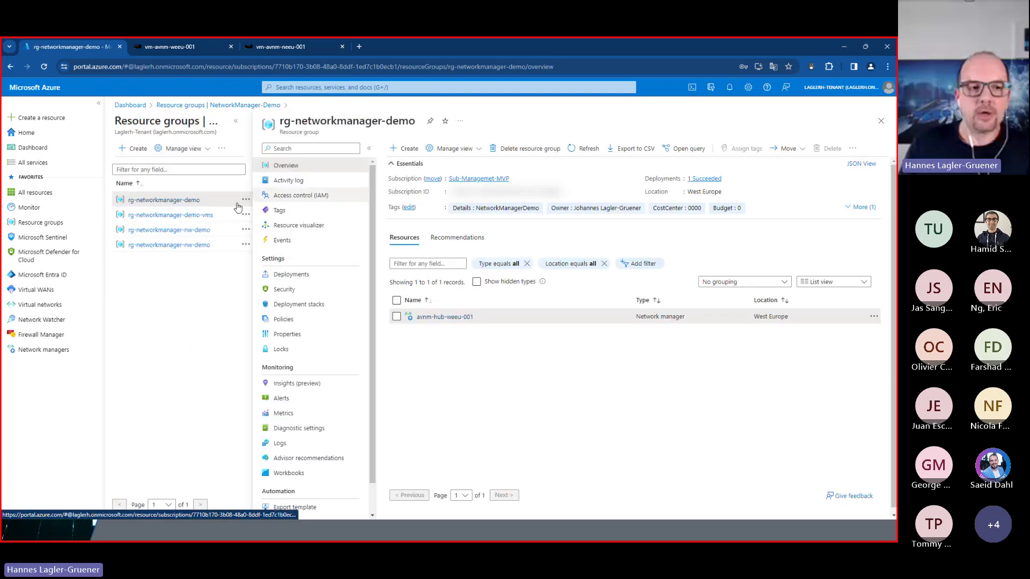
{"action": "left_click", "coordinate": [193, 230]}
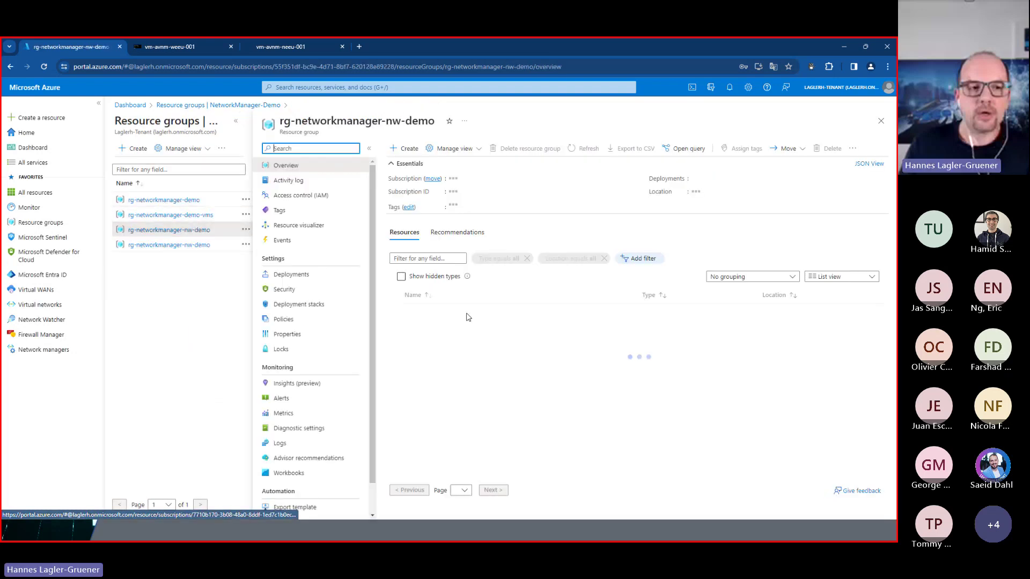
{"action": "left_click", "coordinate": [423, 379]}
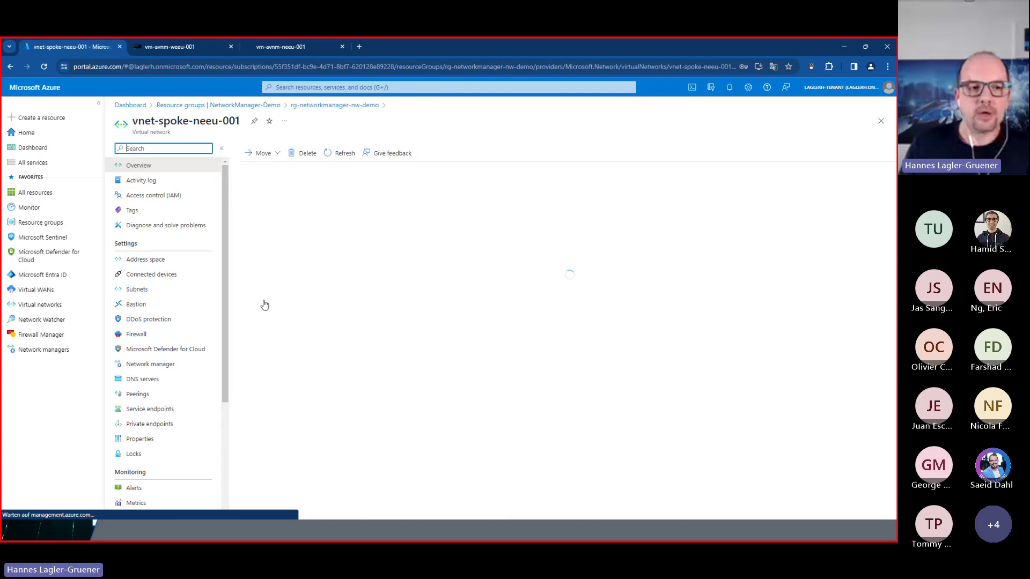
{"action": "left_click", "coordinate": [149, 364]}
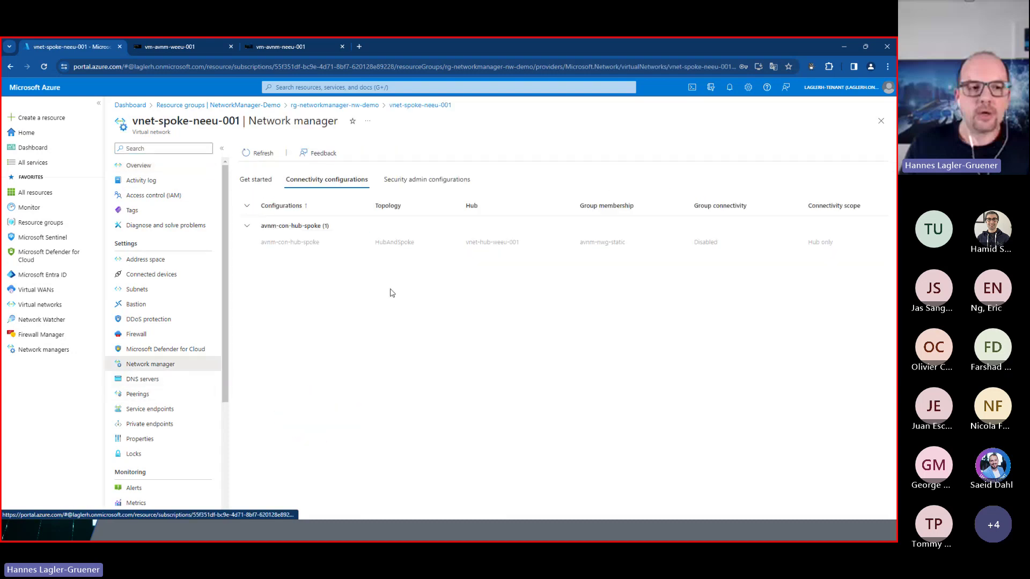
{"action": "left_click", "coordinate": [257, 154]}
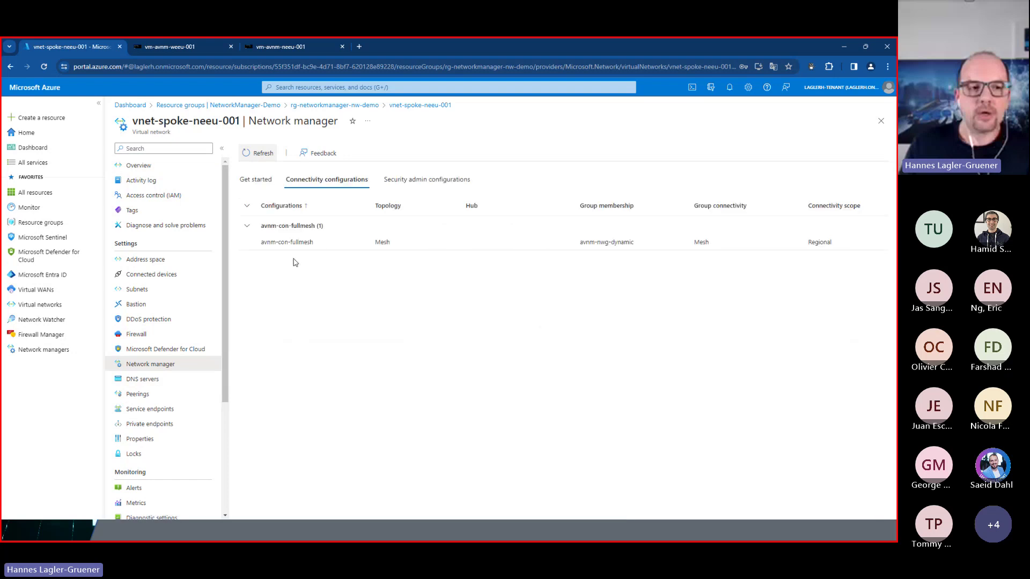
{"action": "left_click_drag", "start_coordinate": [319, 248], "coordinate": [261, 247]}
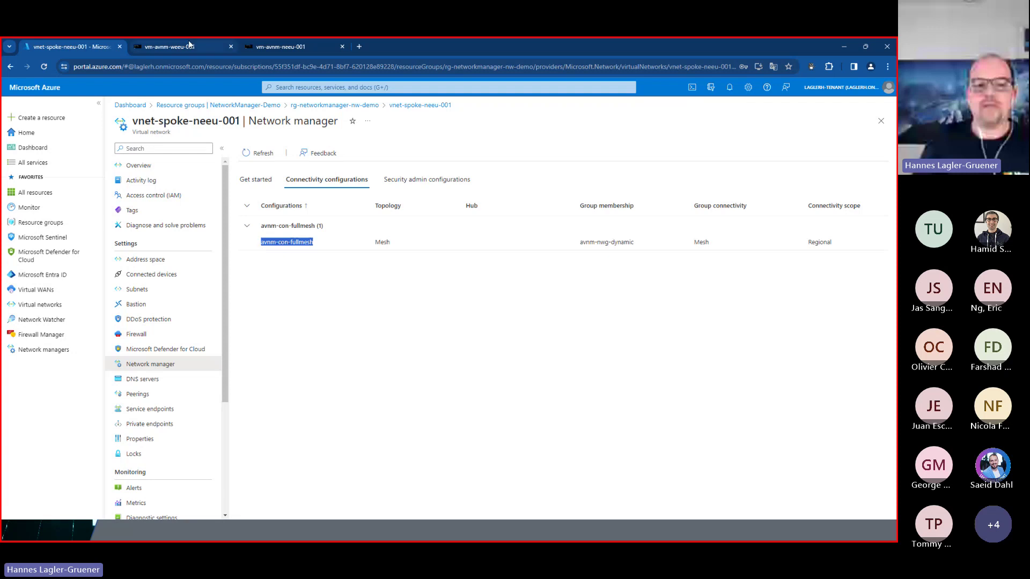
Return to avnm-hub-weeu-001 in rg-networkmanager-demo and review its network groups
{"action": "left_click", "coordinate": [355, 107]}
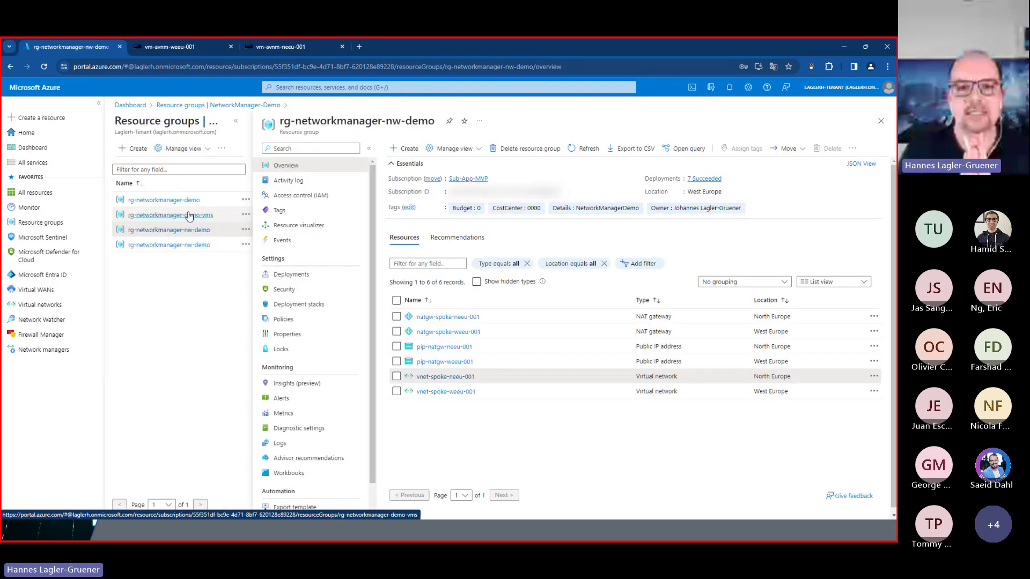
{"action": "left_click", "coordinate": [183, 200]}
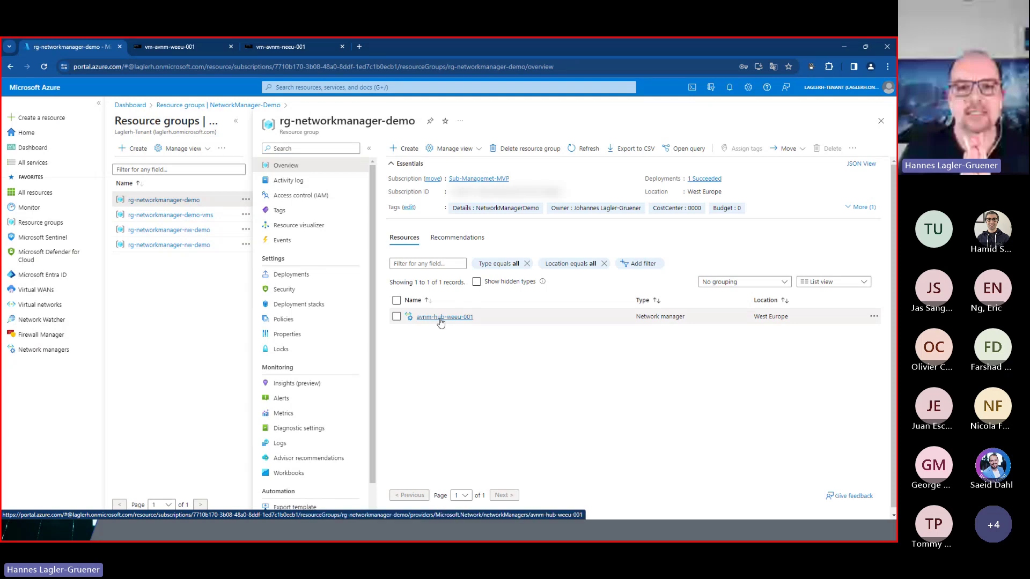
{"action": "left_click", "coordinate": [440, 317]}
{"action": "left_click", "coordinate": [149, 273]}
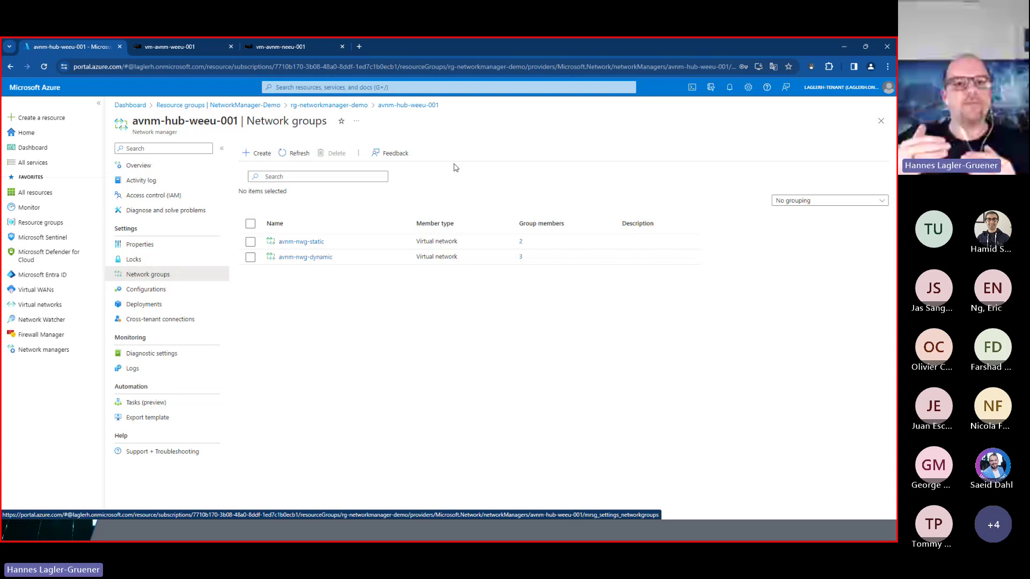
Switch to the slide presentation and advance it to the "Manage network rules" slide
{"action": "left_click", "coordinate": [842, 50]}
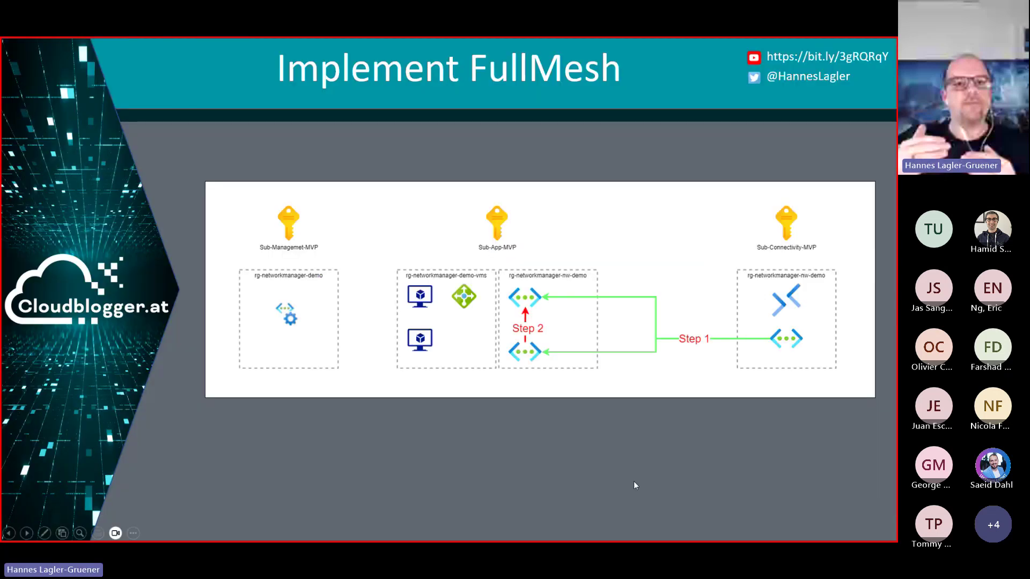
{"action": "left_click", "coordinate": [661, 465]}
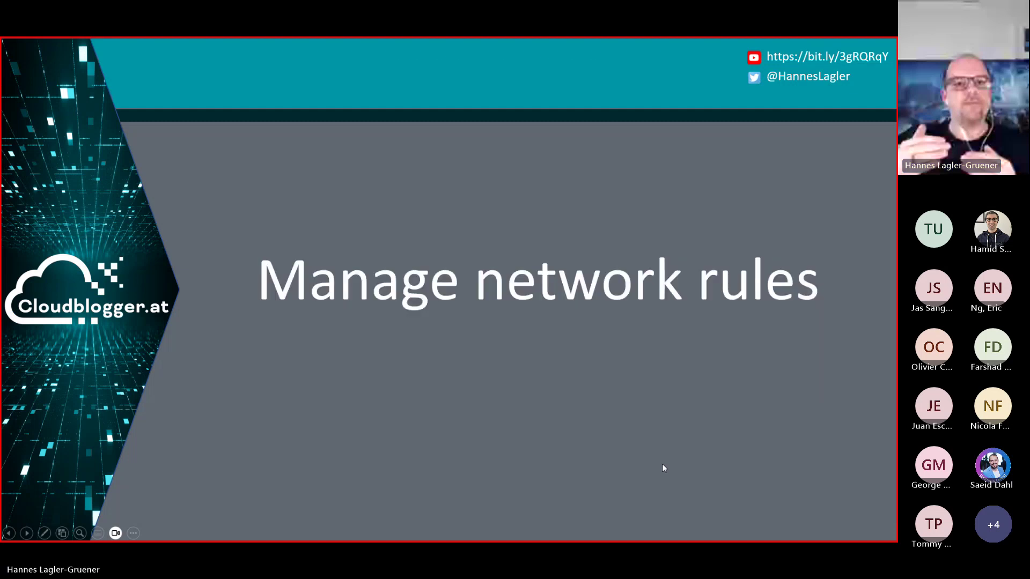
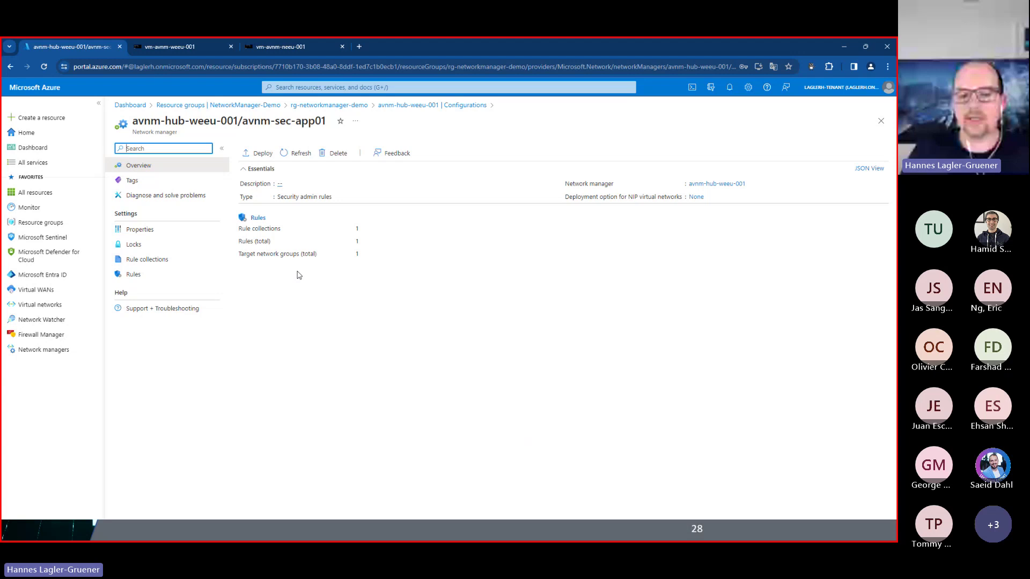
Open the avnm-col-main rule collection of avnm-sec-app01, set the action of the avnm-rl-http-allow rule to Allow and save the rule
{"action": "left_click", "coordinate": [146, 259]}
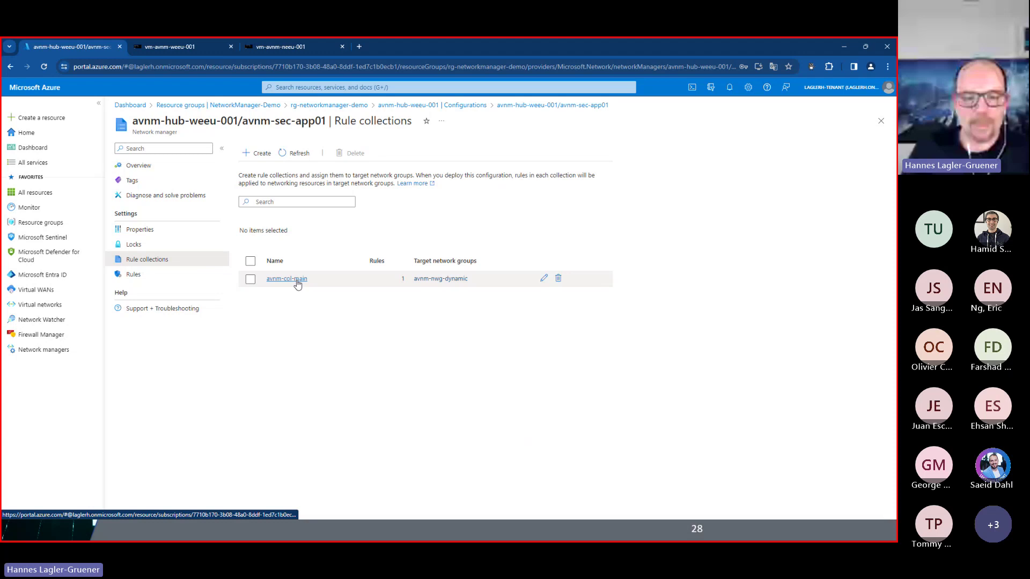
{"action": "left_click", "coordinate": [297, 280]}
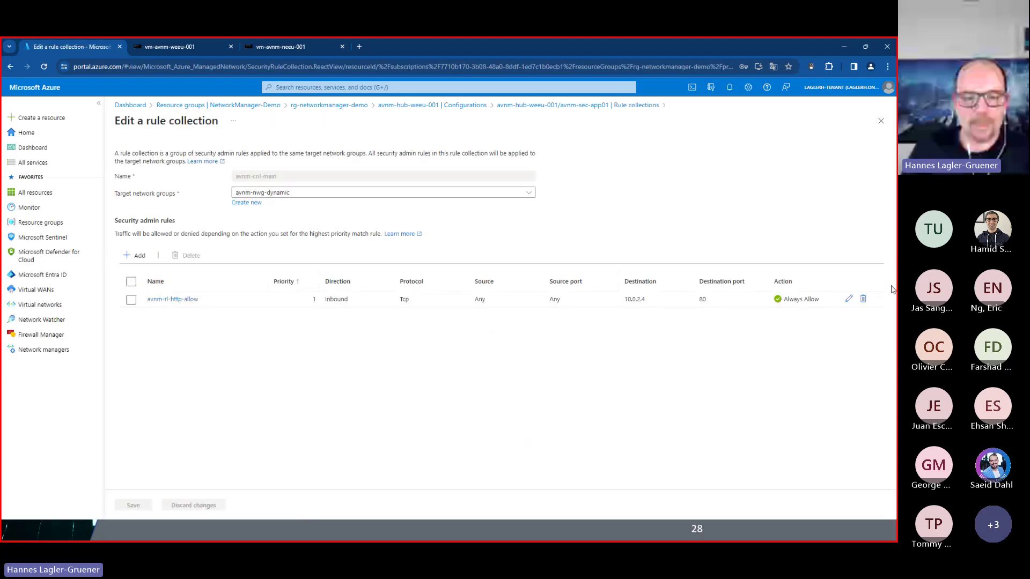
{"action": "left_click", "coordinate": [848, 300]}
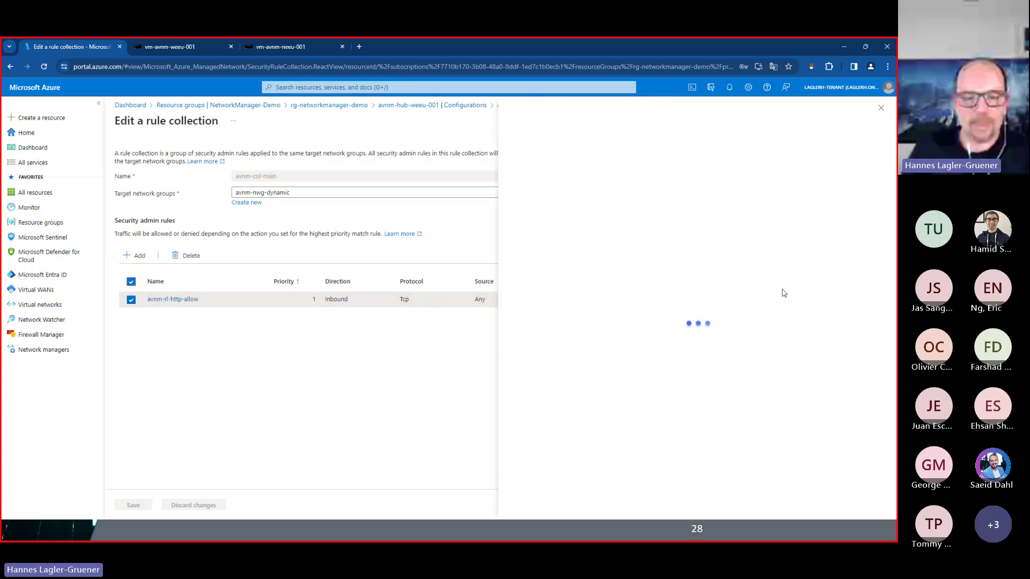
{"action": "left_click", "coordinate": [697, 248]}
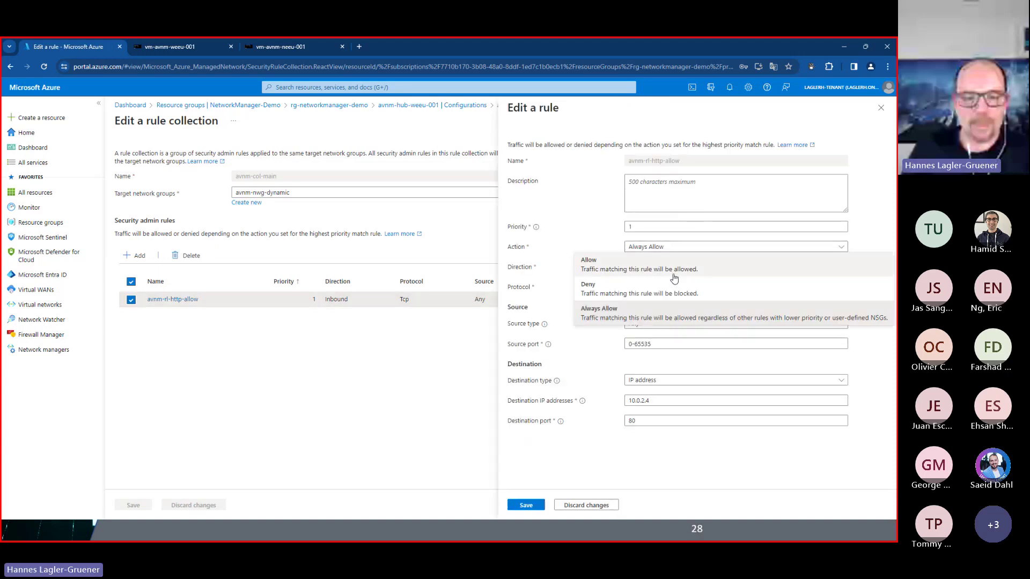
{"action": "left_click", "coordinate": [674, 277]}
{"action": "left_click", "coordinate": [526, 505]}
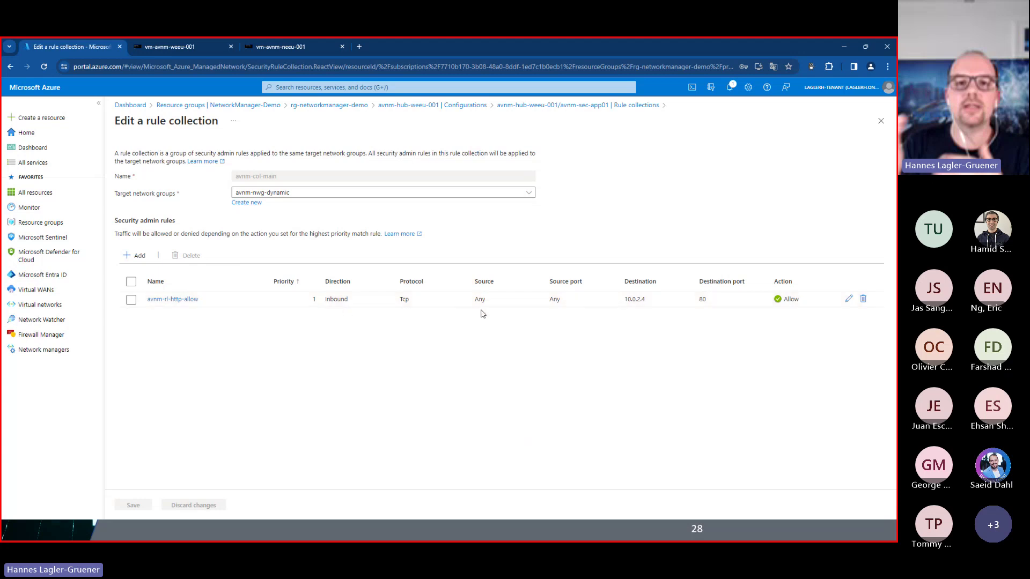
Review the priority, protocol and available destination types of the avnm-rl-http-allow rule without changing it
{"action": "left_click", "coordinate": [847, 300]}
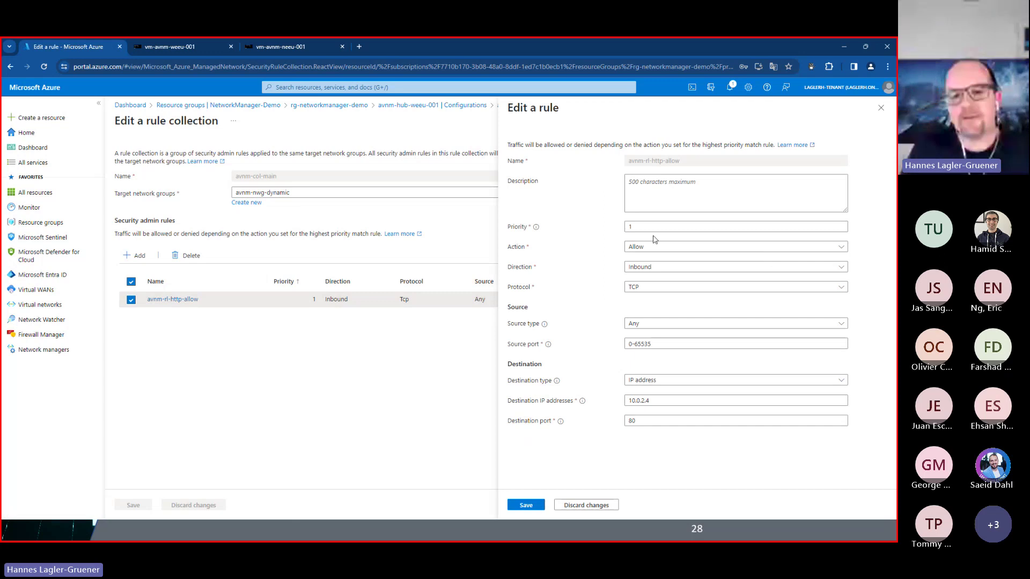
{"action": "left_click", "coordinate": [652, 227]}
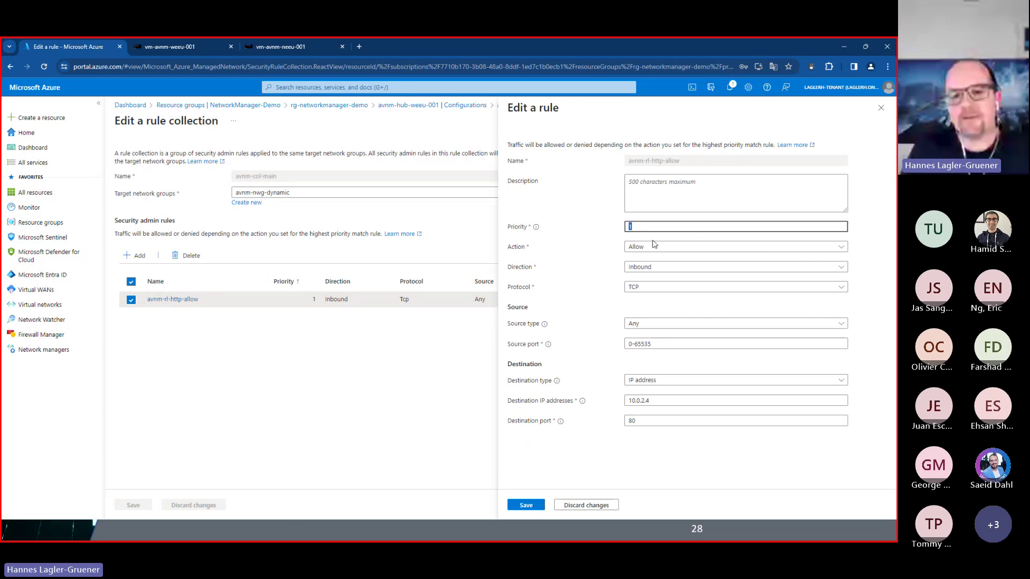
{"action": "left_click", "coordinate": [669, 290]}
{"action": "left_click", "coordinate": [590, 306]}
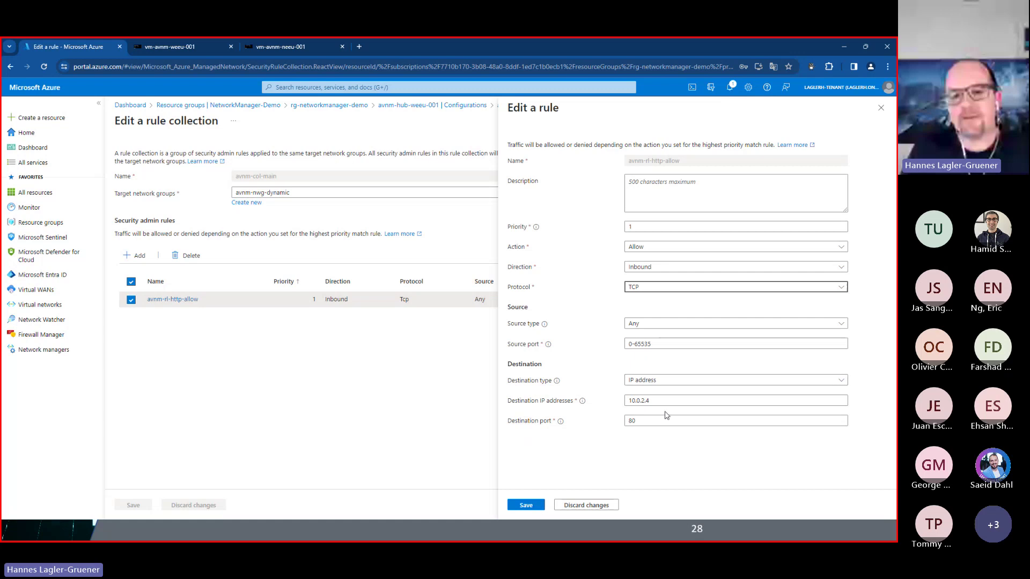
{"action": "left_click", "coordinate": [690, 381]}
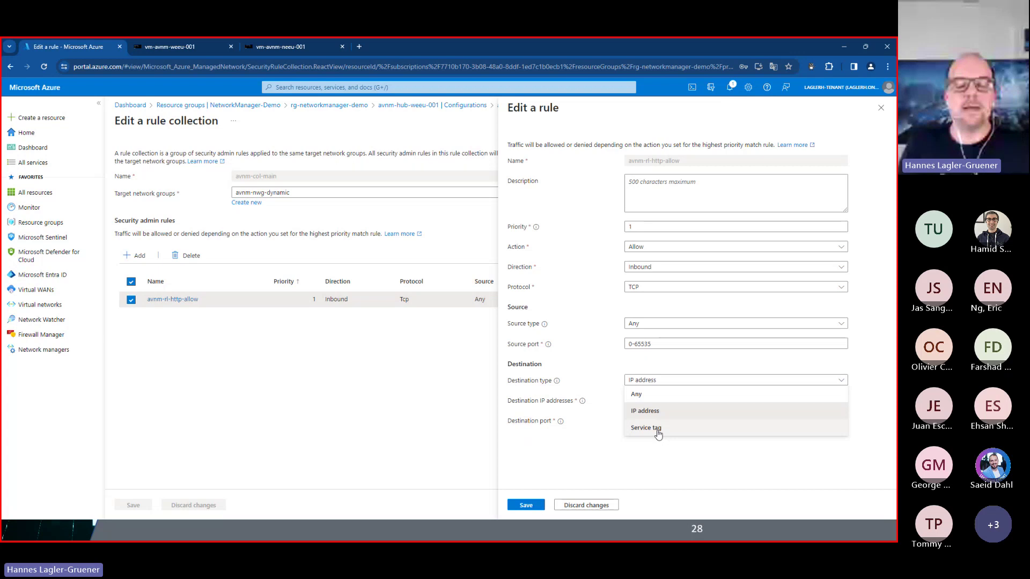
{"action": "left_click", "coordinate": [881, 109]}
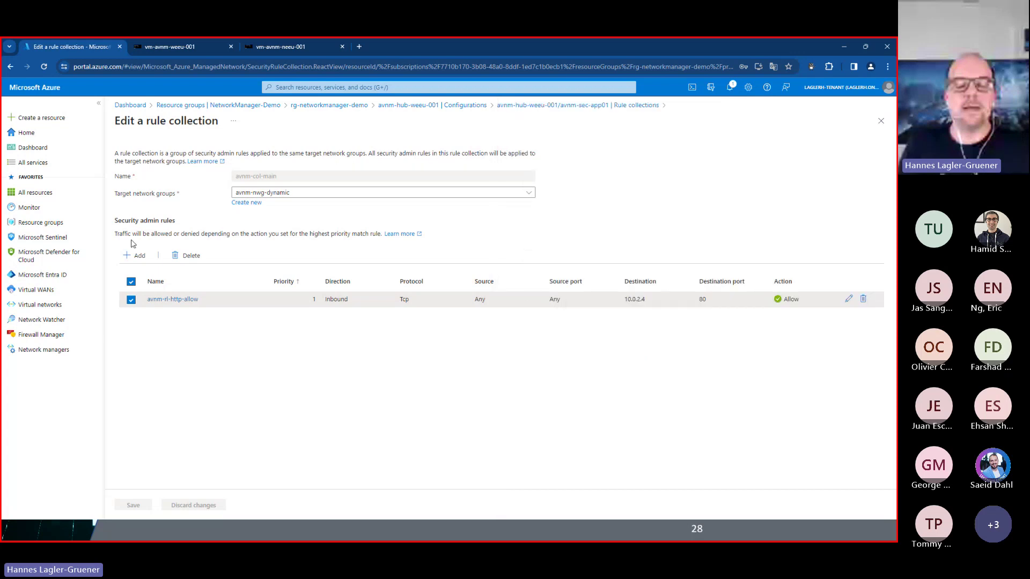
Deploy the avnm-sec-app01 security admin configuration from avnm-hub-weeu-001 to the North Europe region
{"action": "left_click", "coordinate": [560, 107]}
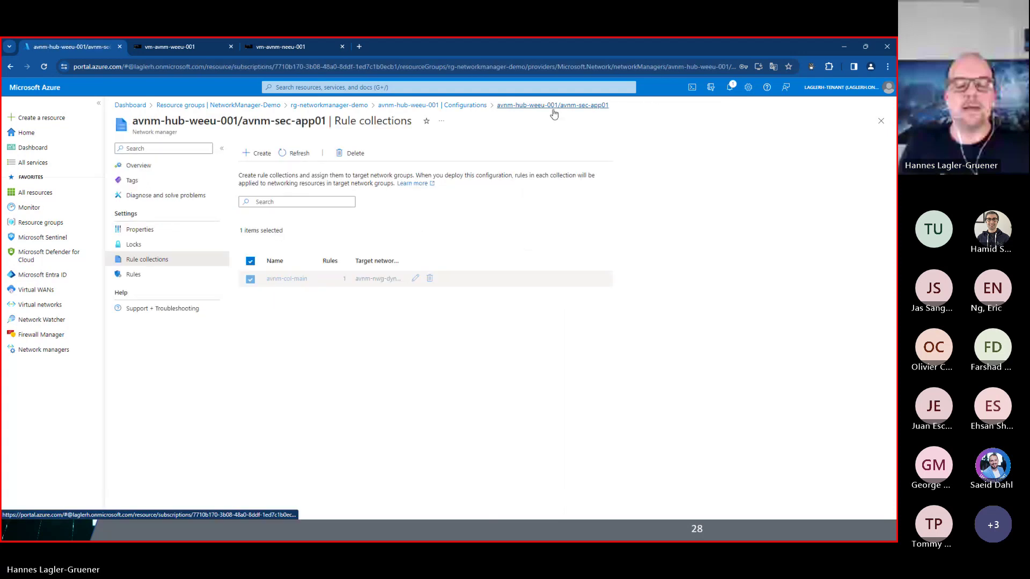
{"action": "left_click", "coordinate": [207, 260]}
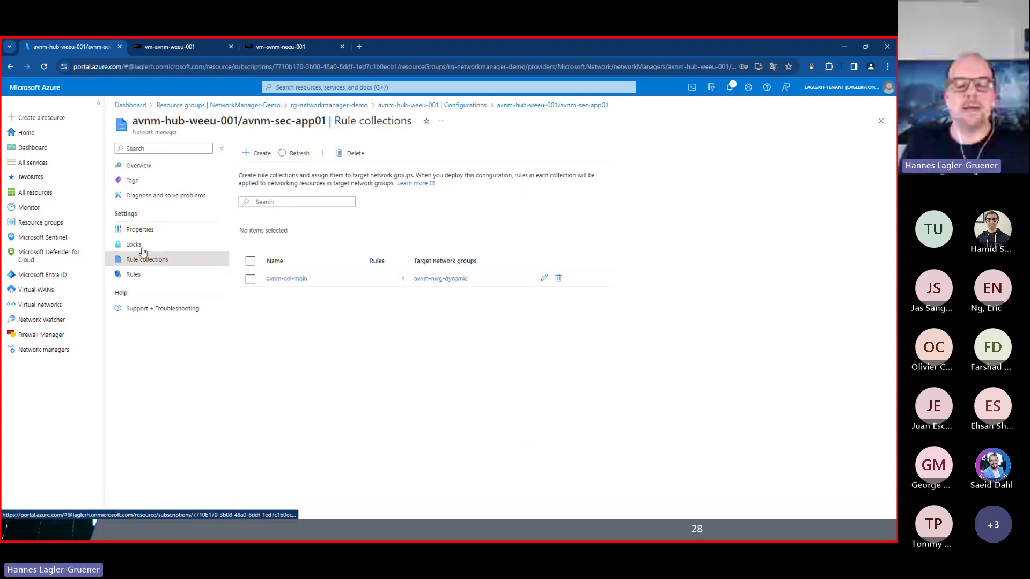
{"action": "left_click", "coordinate": [461, 105]}
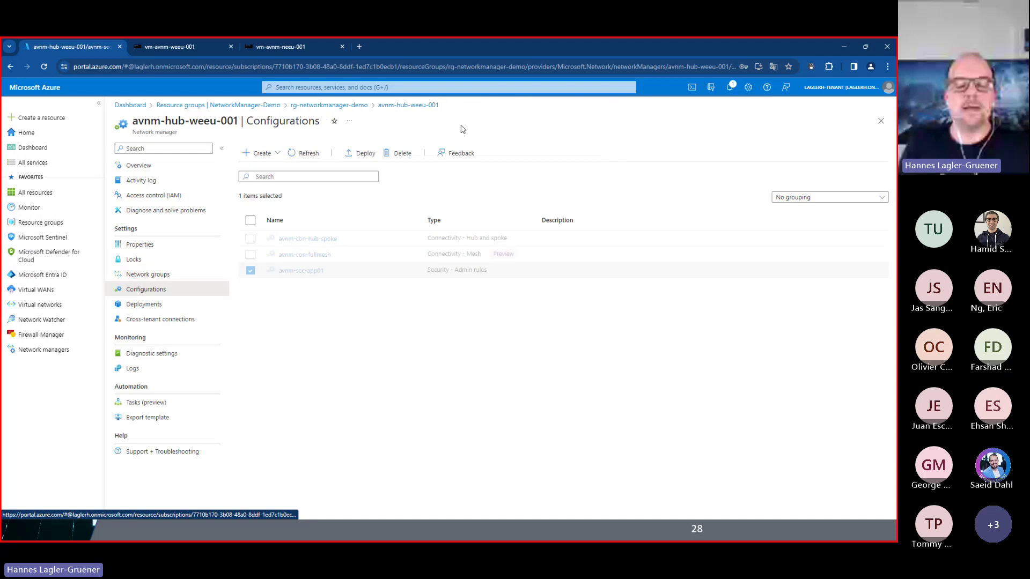
{"action": "left_click", "coordinate": [364, 155]}
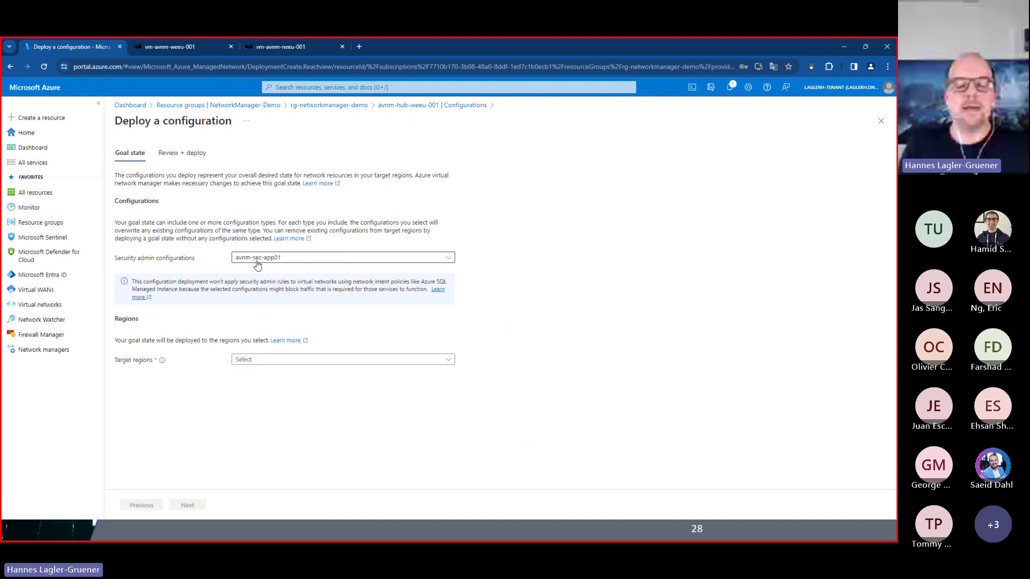
{"action": "left_click", "coordinate": [319, 360]}
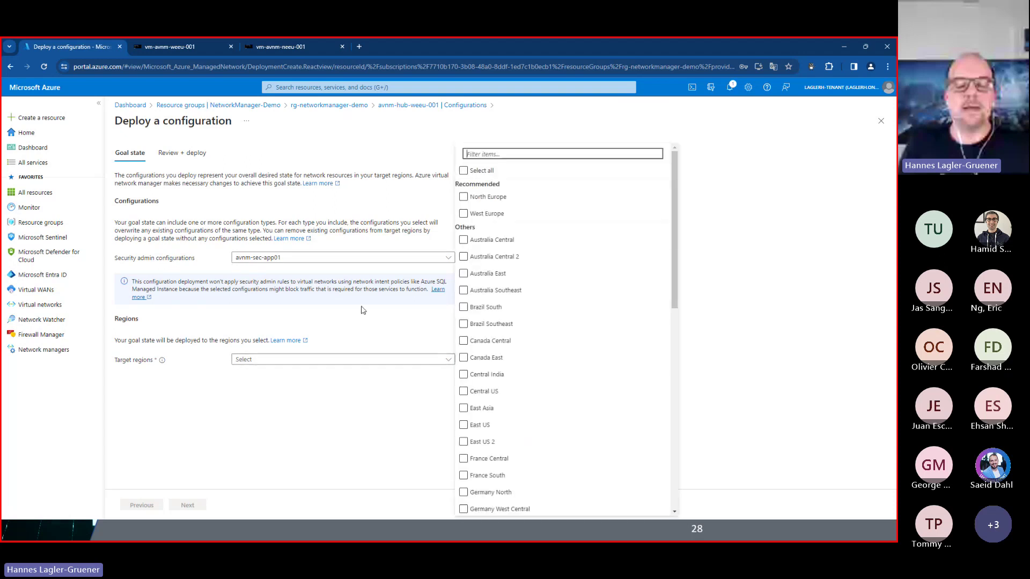
{"action": "left_click", "coordinate": [463, 197]}
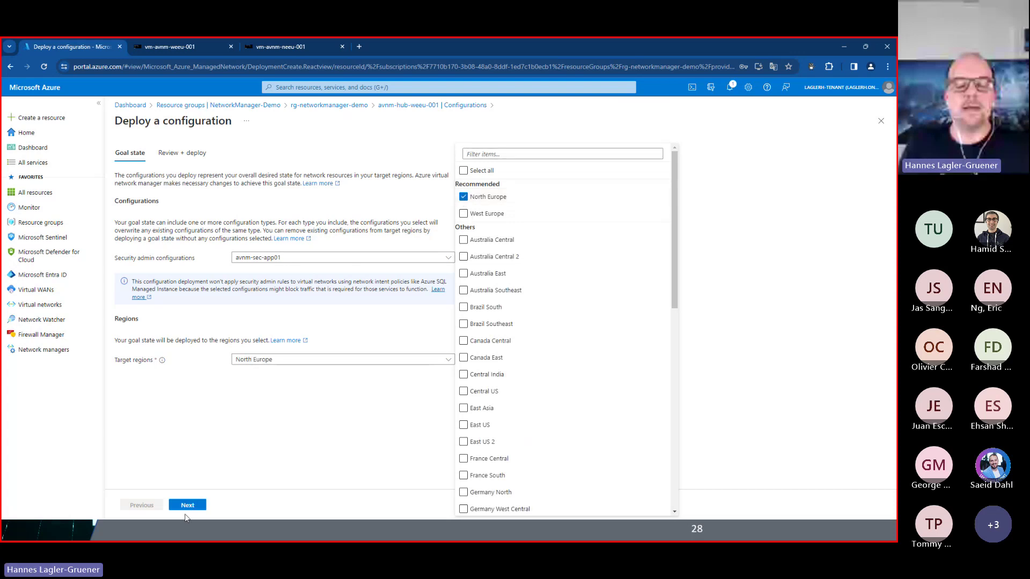
{"action": "left_click", "coordinate": [191, 507]}
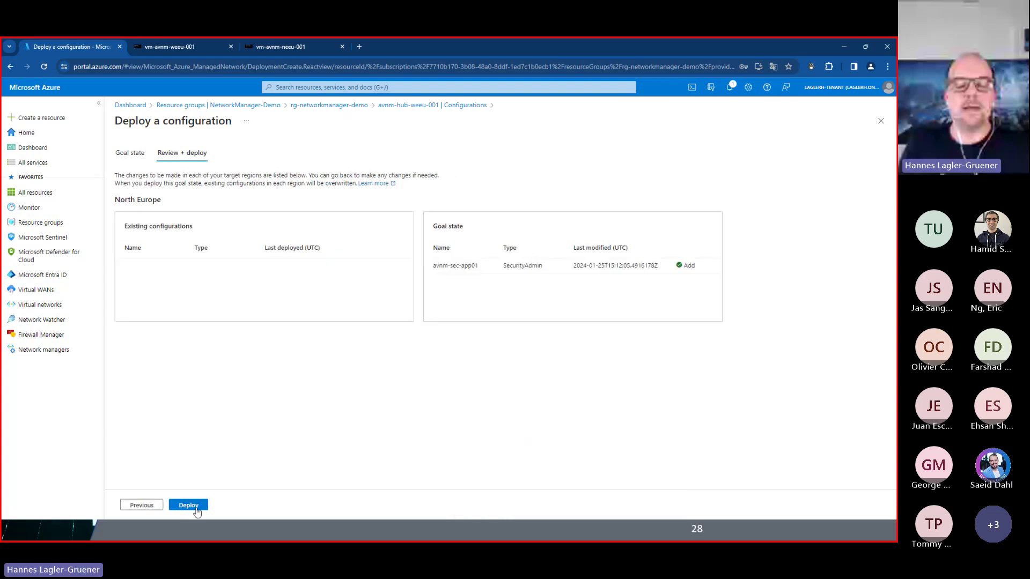
{"action": "left_click", "coordinate": [194, 507]}
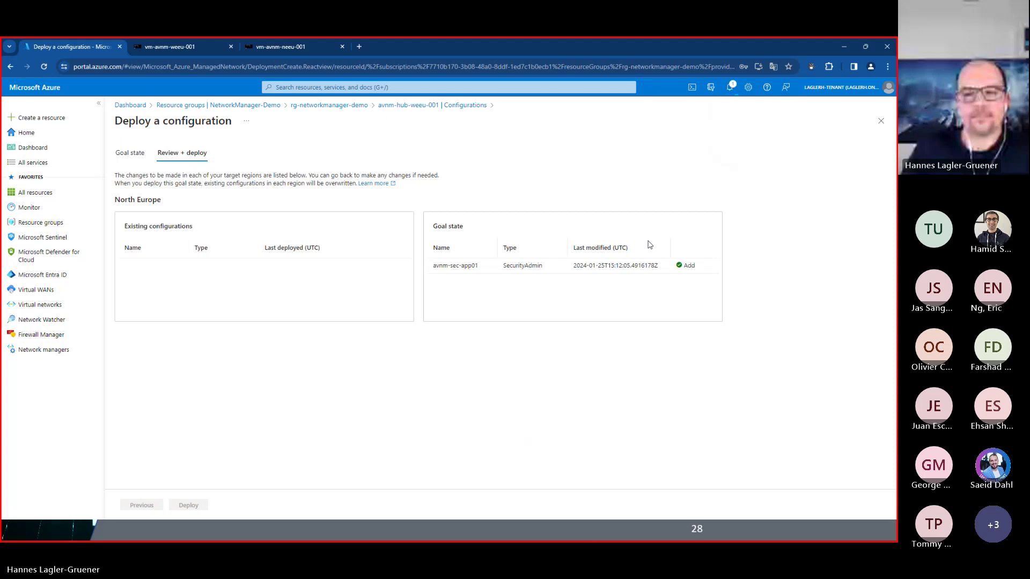
Check the network settings of vm-avnm-neeu-001 in rg-networkmanager-demo-vms and the IP configurations of its network interface
{"action": "left_click", "coordinate": [321, 106]}
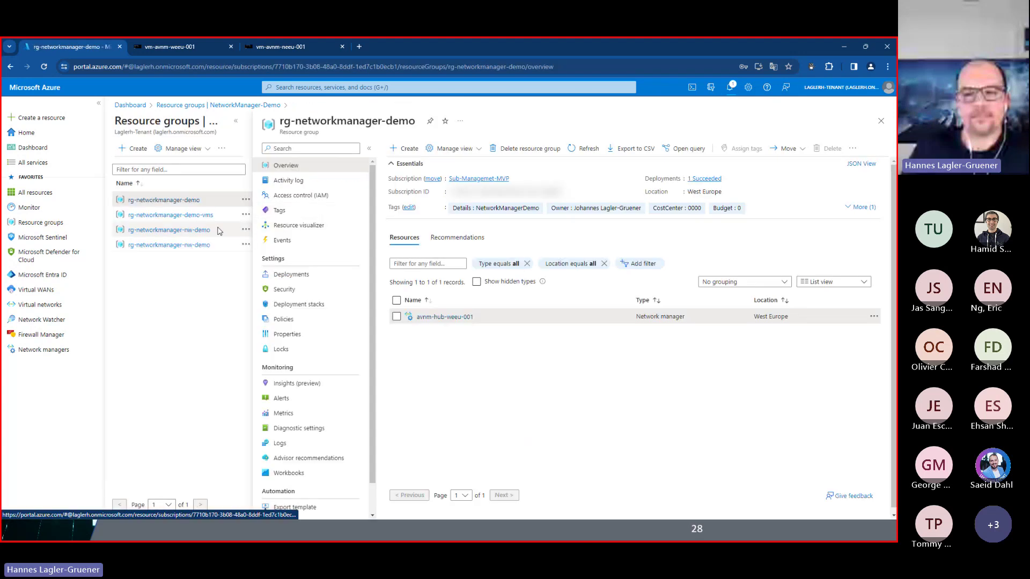
{"action": "left_click", "coordinate": [203, 215]}
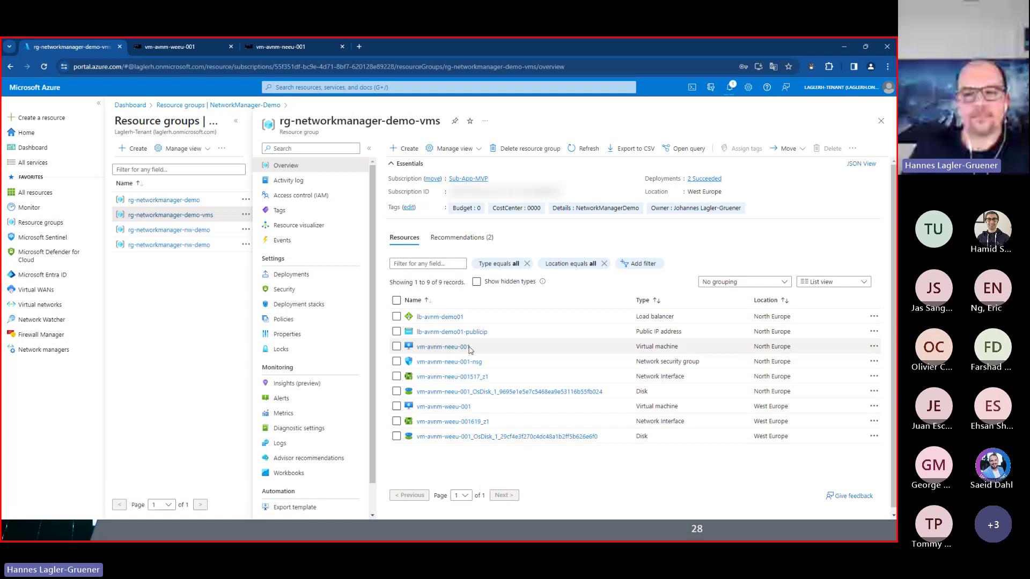
{"action": "left_click", "coordinate": [456, 348]}
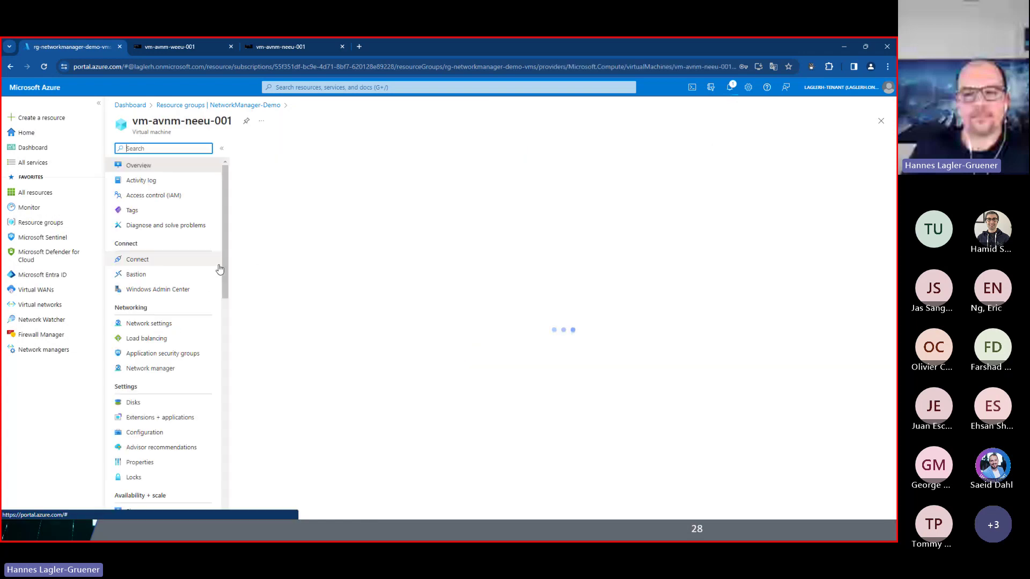
{"action": "left_click", "coordinate": [155, 325]}
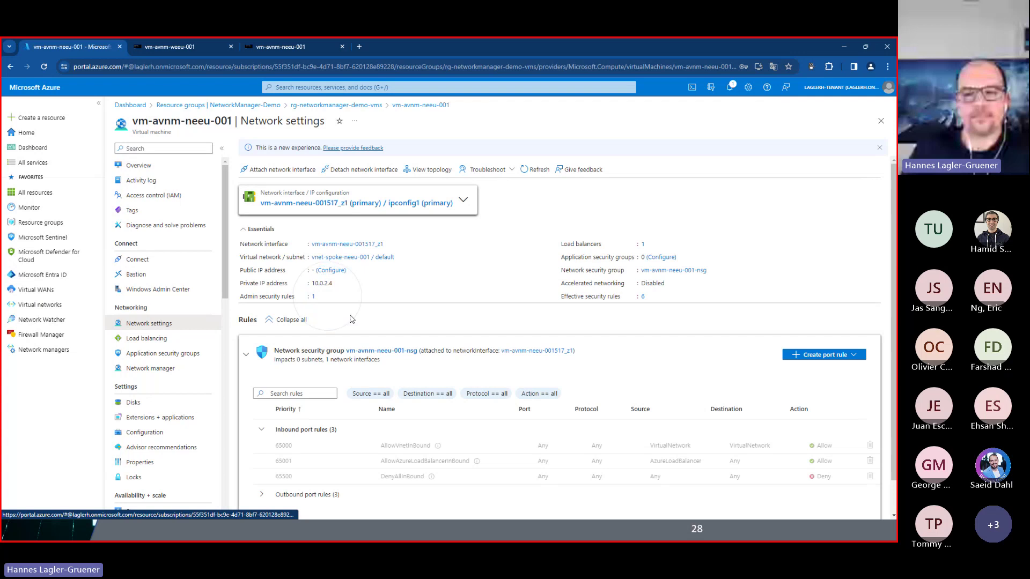
{"action": "left_click", "coordinate": [343, 244]}
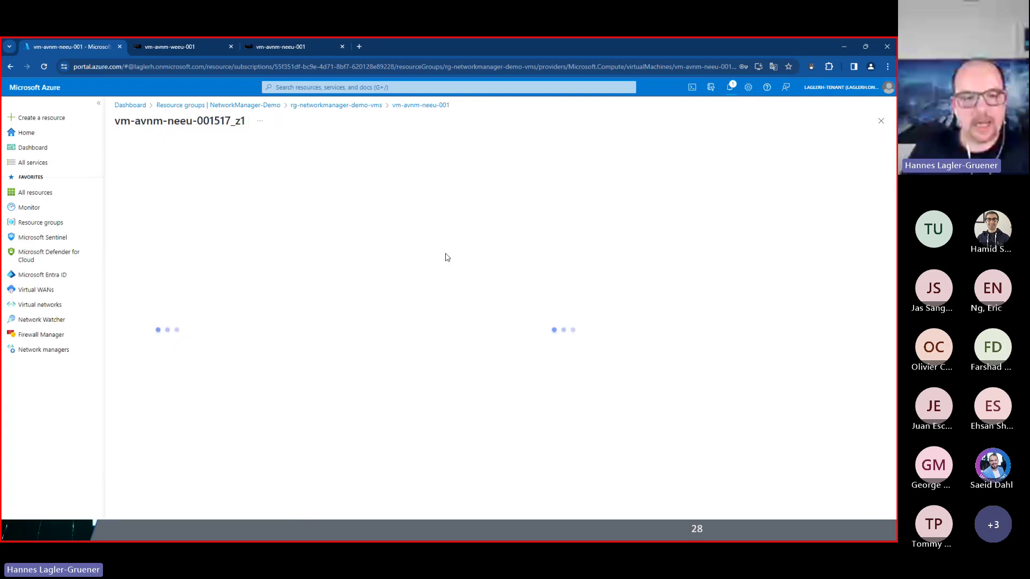
{"action": "left_click", "coordinate": [153, 245]}
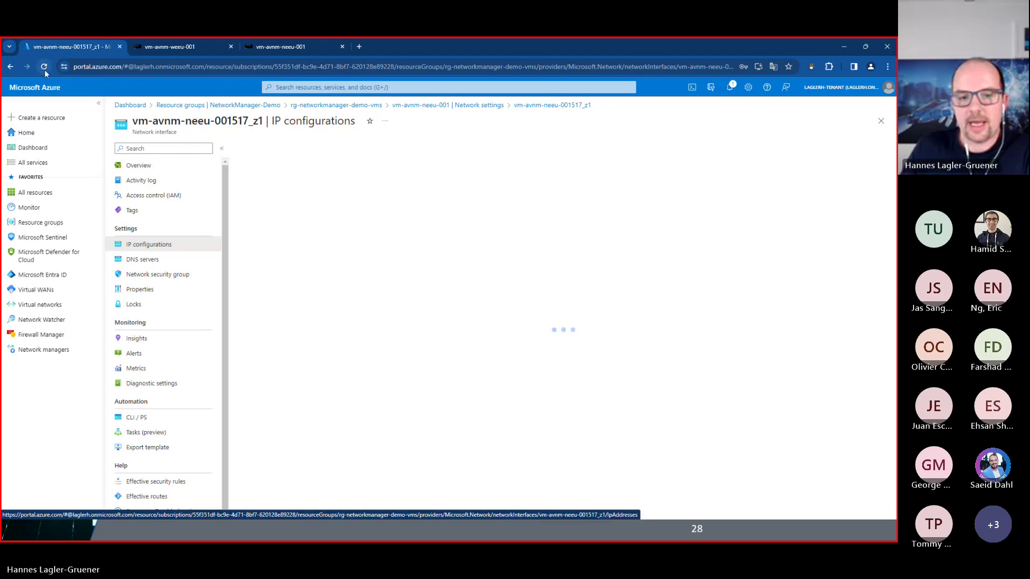
{"action": "key", "text": "F5"}
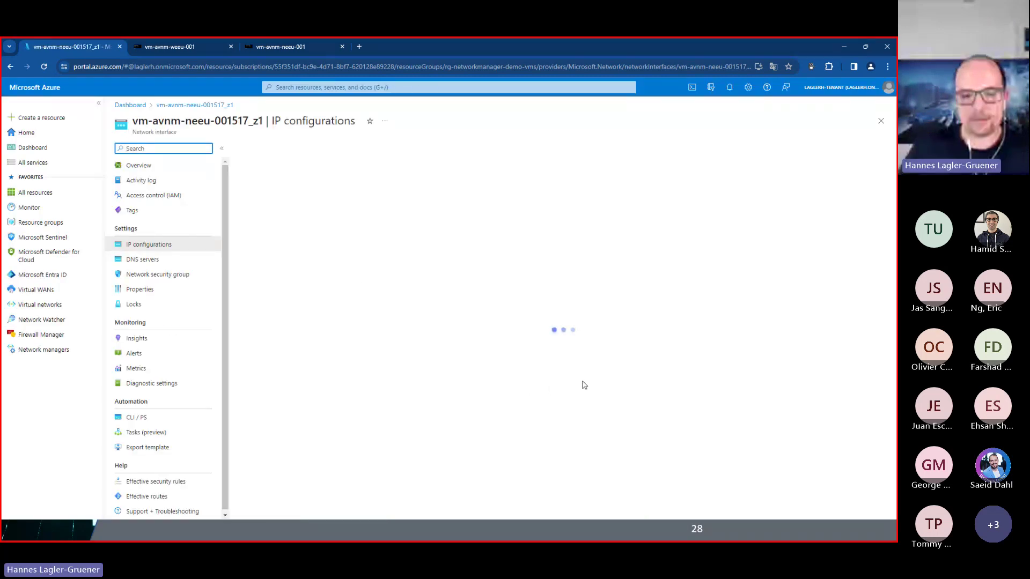
Open the load balancer lb-avnm-demo01 in rg-networkmanager-demo-vms and review its frontend IP, backend pool, health probe and load balancing rule
{"action": "mouse_move", "coordinate": [49, 225]}
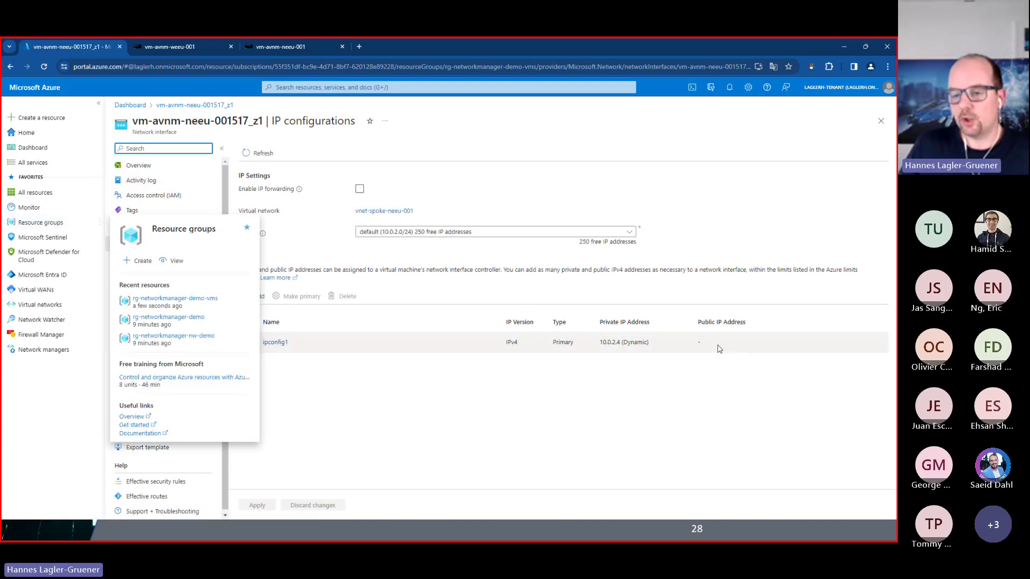
{"action": "left_click", "coordinate": [37, 224]}
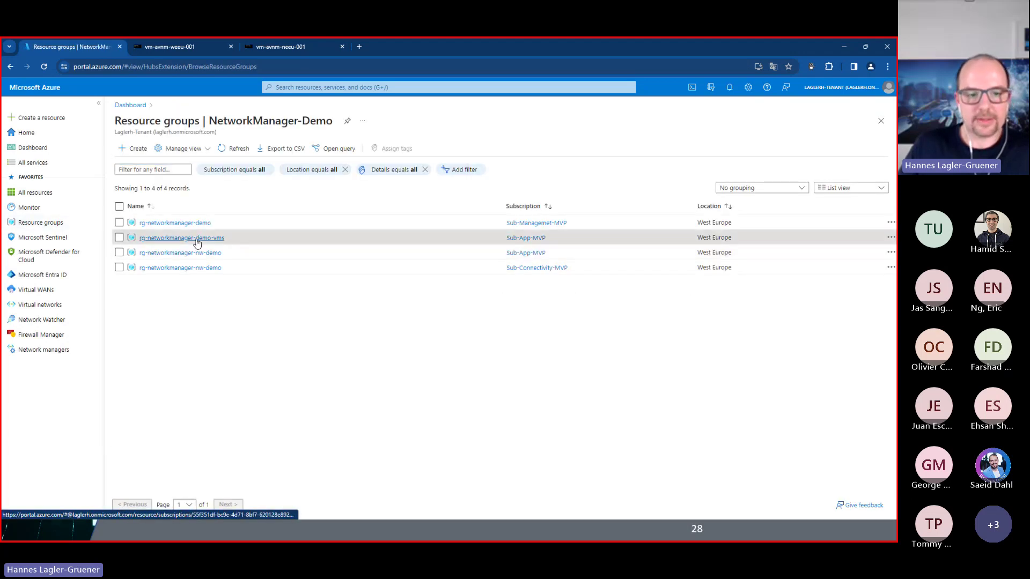
{"action": "left_click", "coordinate": [197, 239]}
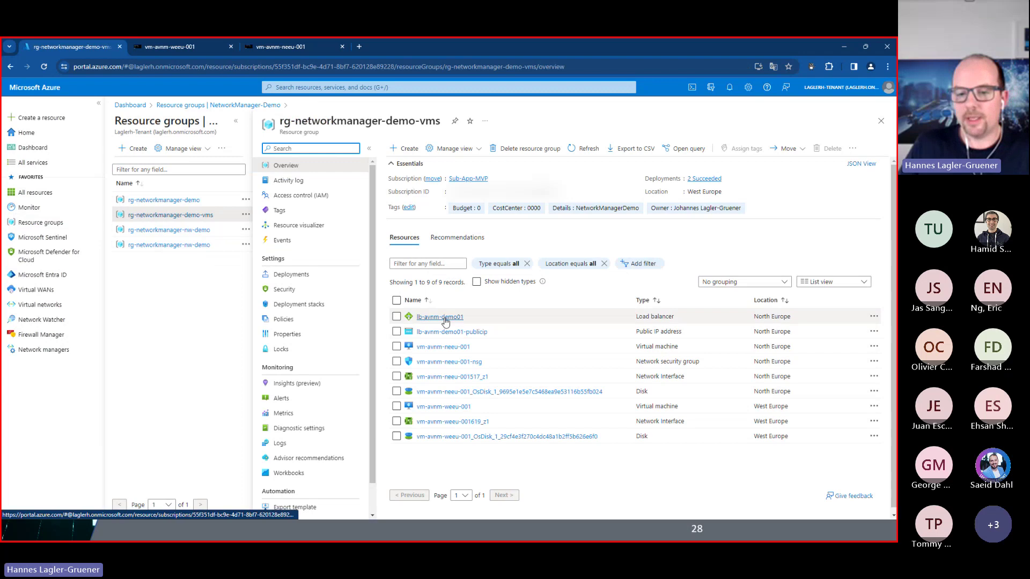
{"action": "left_click", "coordinate": [442, 316]}
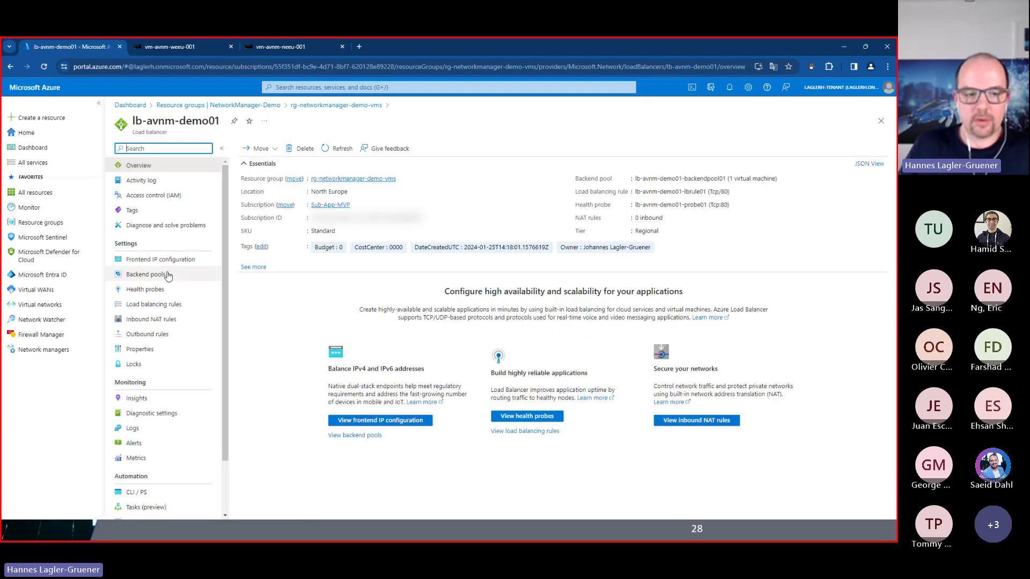
{"action": "left_click", "coordinate": [160, 260]}
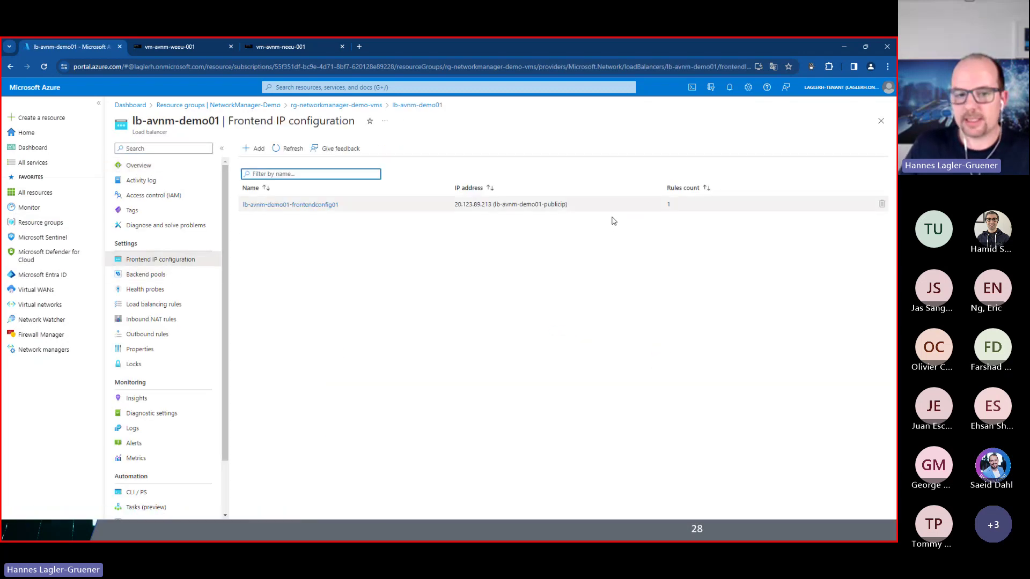
{"action": "left_click", "coordinate": [157, 276]}
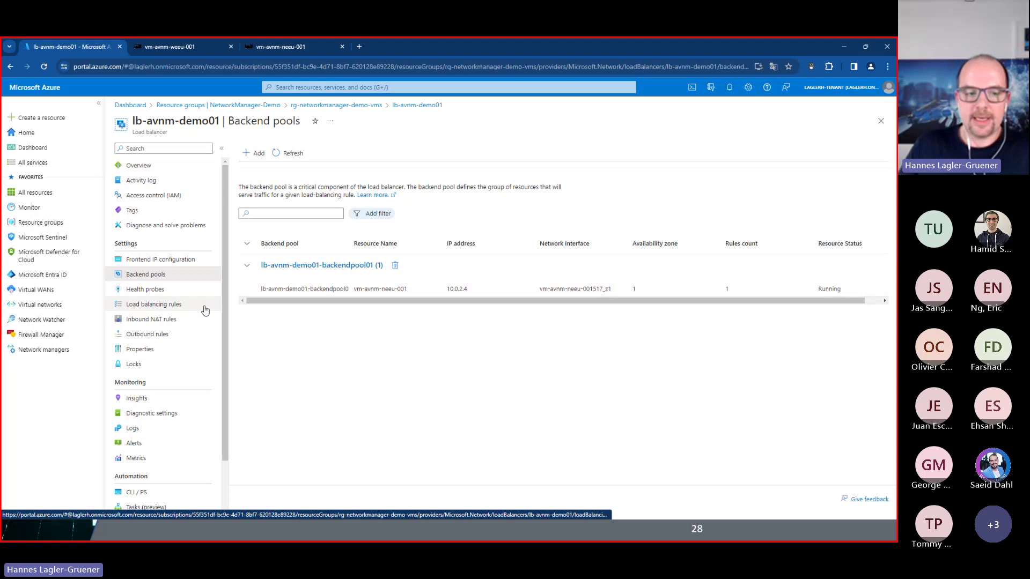
{"action": "left_click", "coordinate": [151, 291]}
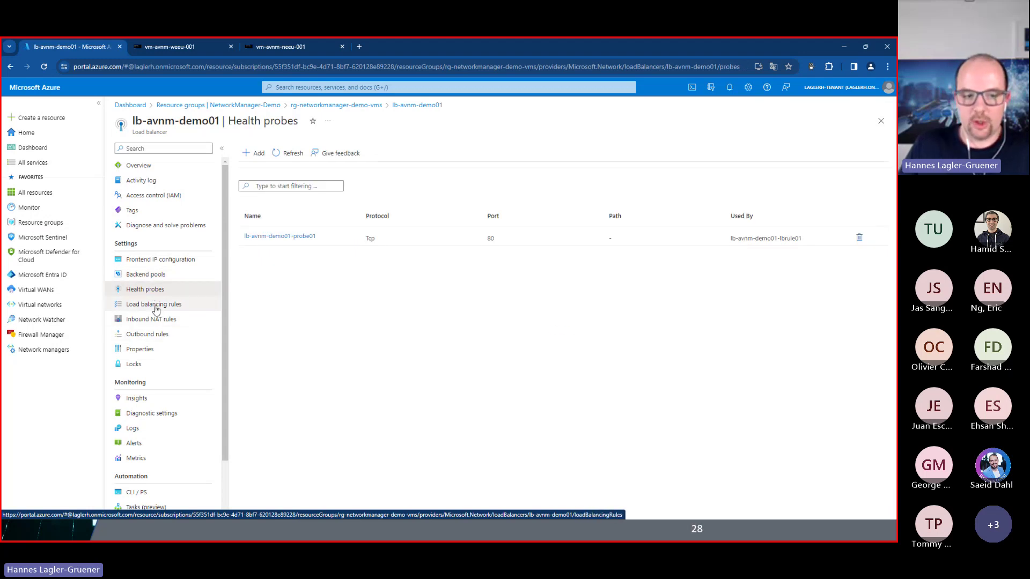
{"action": "left_click", "coordinate": [156, 310]}
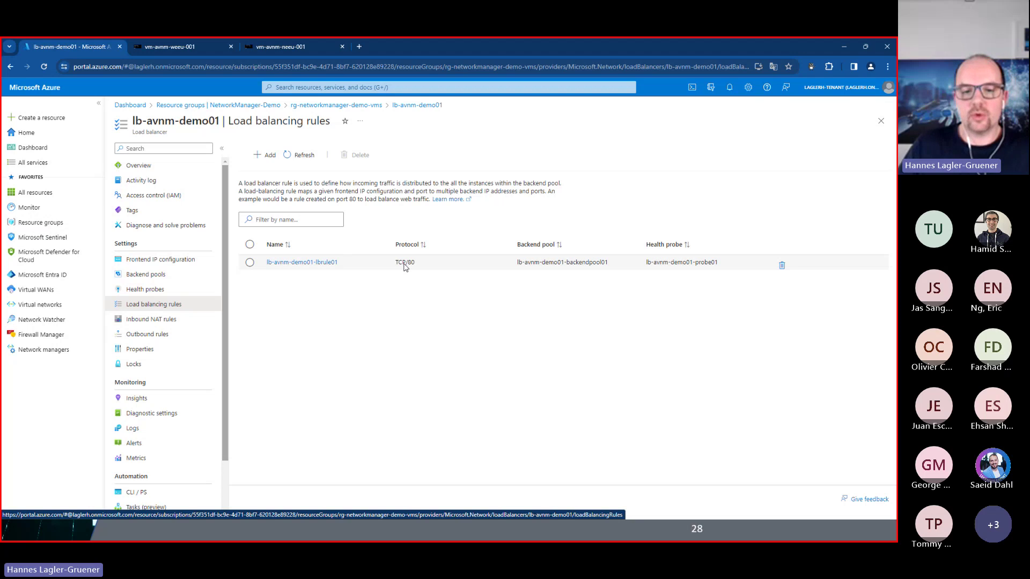
Return to rg-networkmanager-demo-vms and open the public IP address resource lb-avnm-demo01-publicip to view its DNS name
{"action": "left_click", "coordinate": [167, 167]}
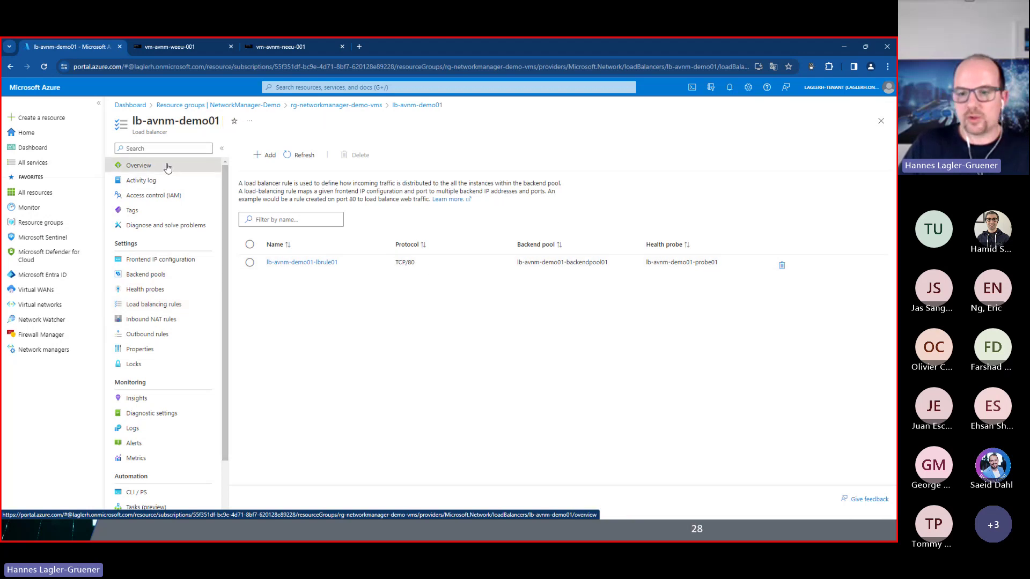
{"action": "left_click", "coordinate": [363, 106]}
{"action": "left_click", "coordinate": [451, 332]}
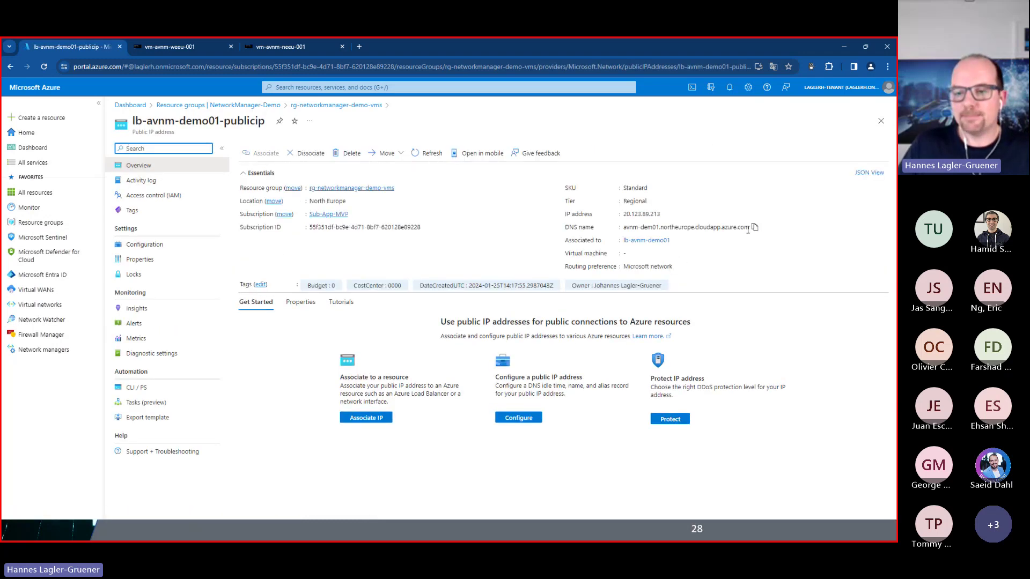
Copy the DNS name of lb-avnm-demo01-publicip and load avnm-dem01.northeurope.cloudapp.azure.com in a new browser tab
{"action": "left_click", "coordinate": [755, 227]}
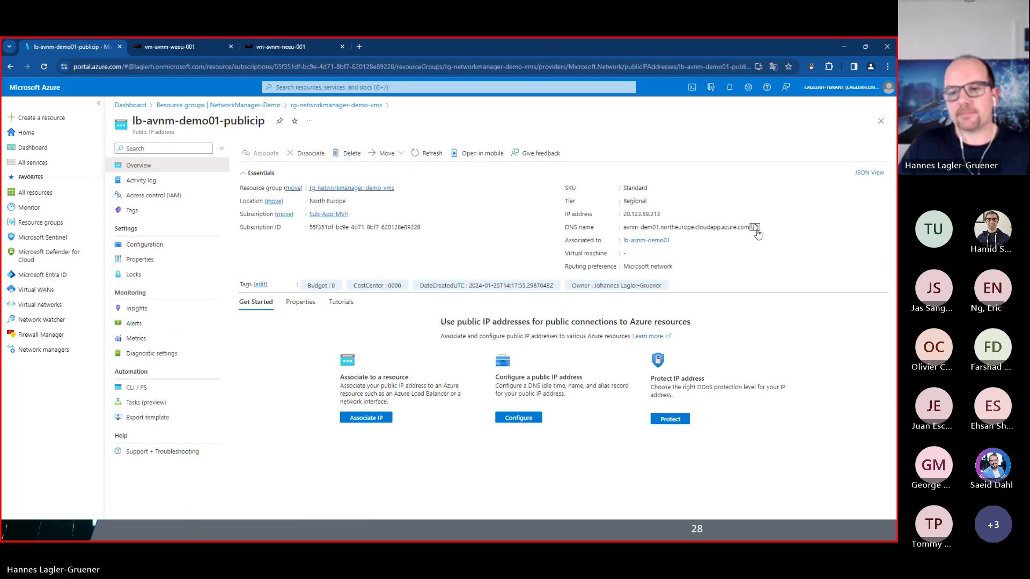
{"action": "left_click", "coordinate": [359, 46]}
{"action": "key", "text": "ctrl+v"}
{"action": "key", "text": "Return"}
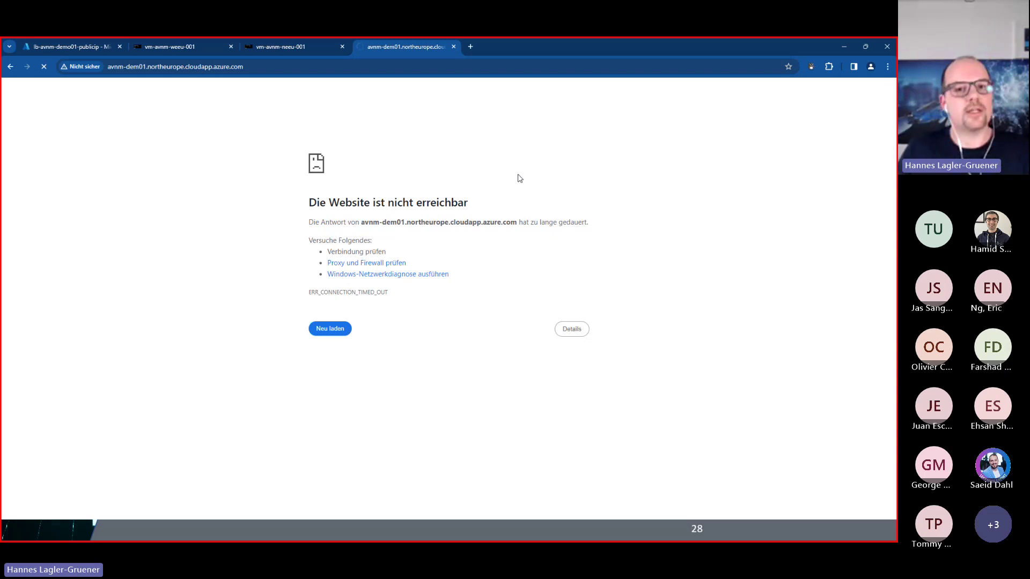
Return to the Azure portal and open the rules of the avnm-sec-app01 configuration in avnm-hub-weeu-001 under rg-networkmanager-demo
{"action": "left_click", "coordinate": [87, 49]}
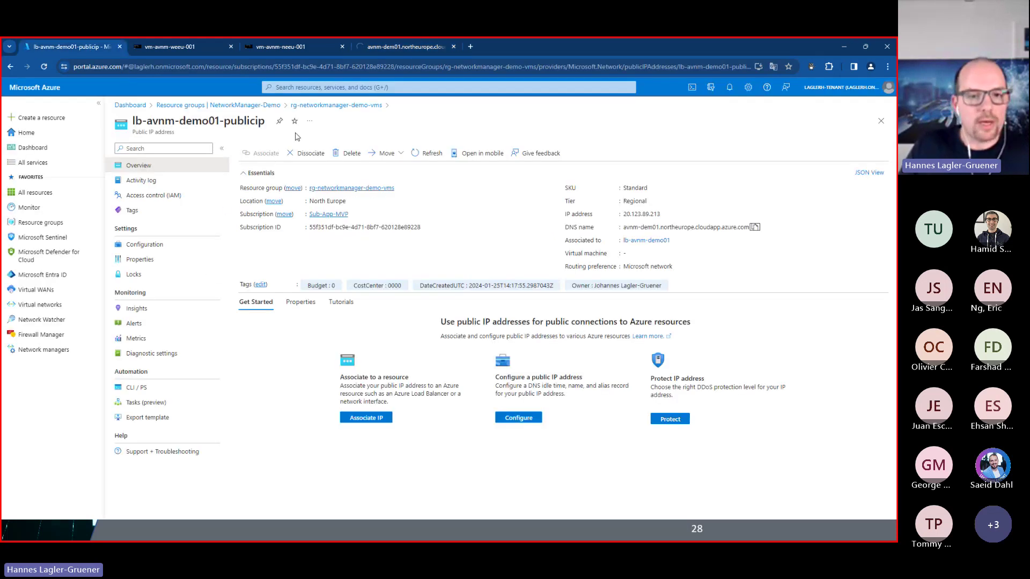
{"action": "left_click", "coordinate": [275, 106]}
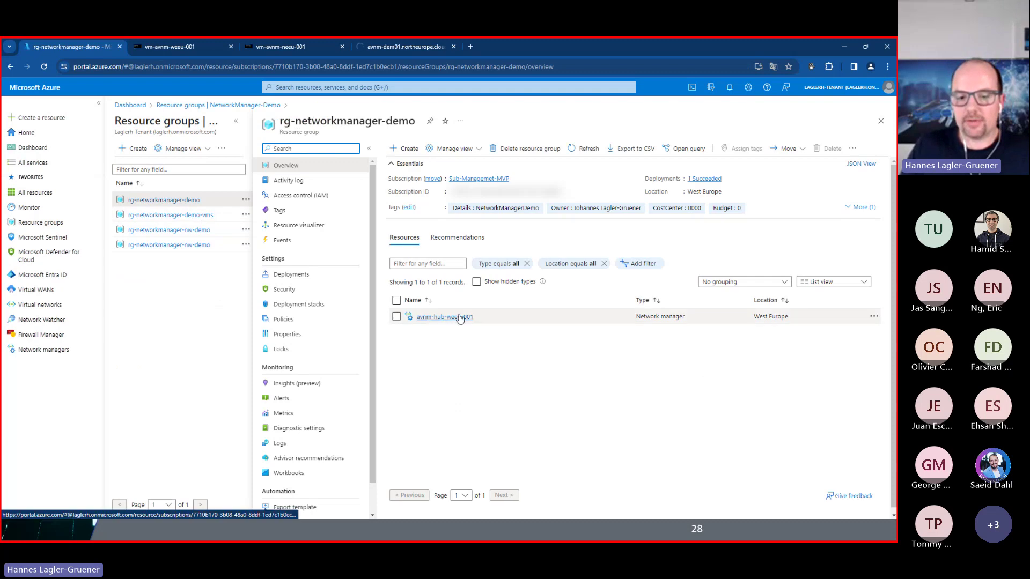
{"action": "left_click", "coordinate": [460, 317]}
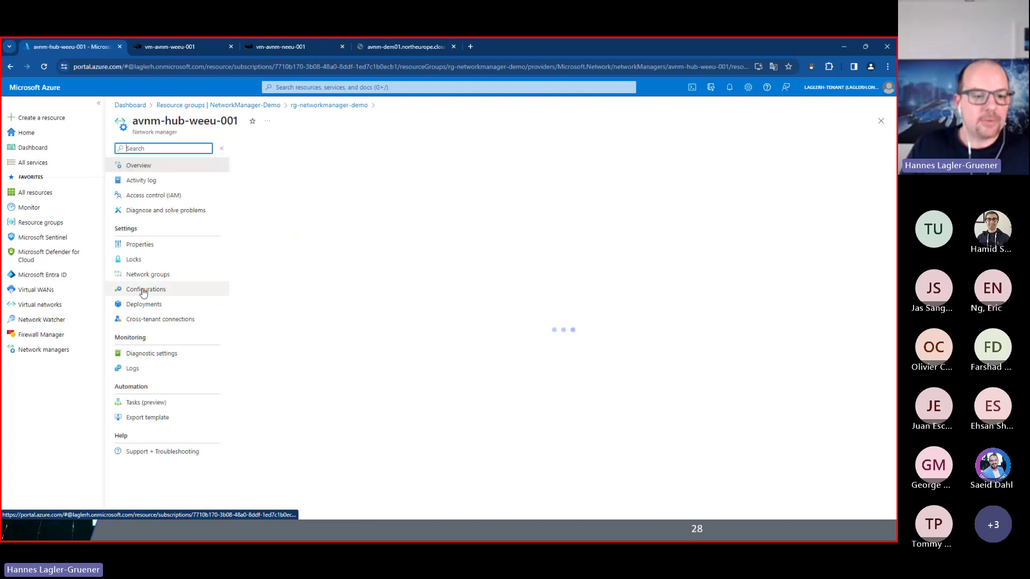
{"action": "left_click", "coordinate": [144, 290]}
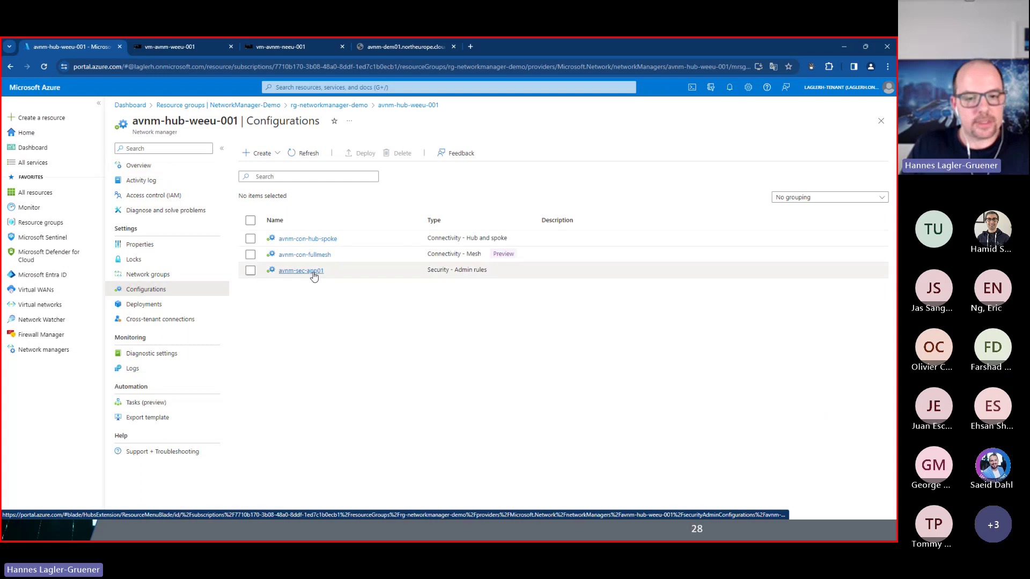
{"action": "left_click", "coordinate": [310, 270]}
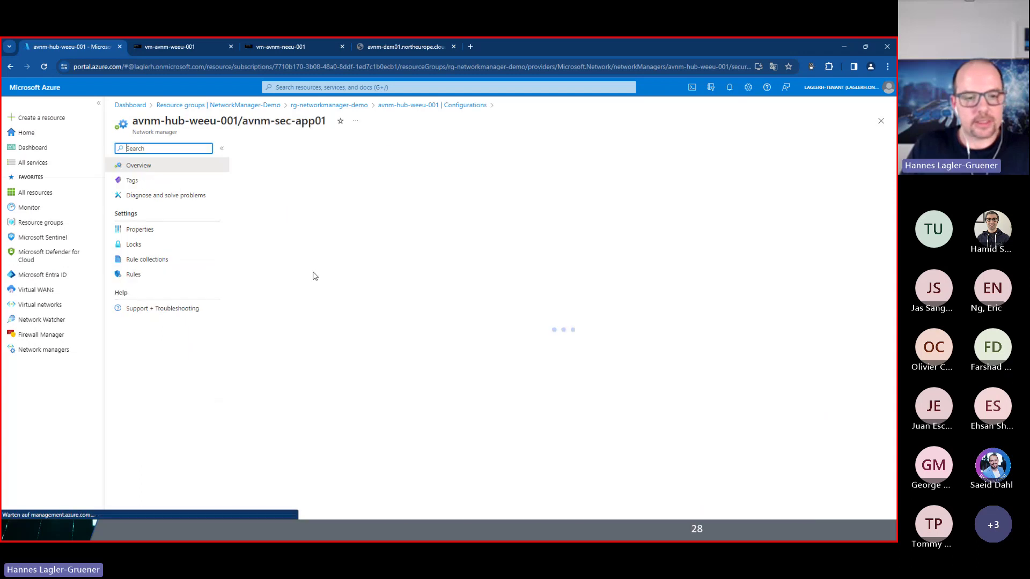
{"action": "left_click", "coordinate": [156, 262]}
{"action": "left_click", "coordinate": [132, 275]}
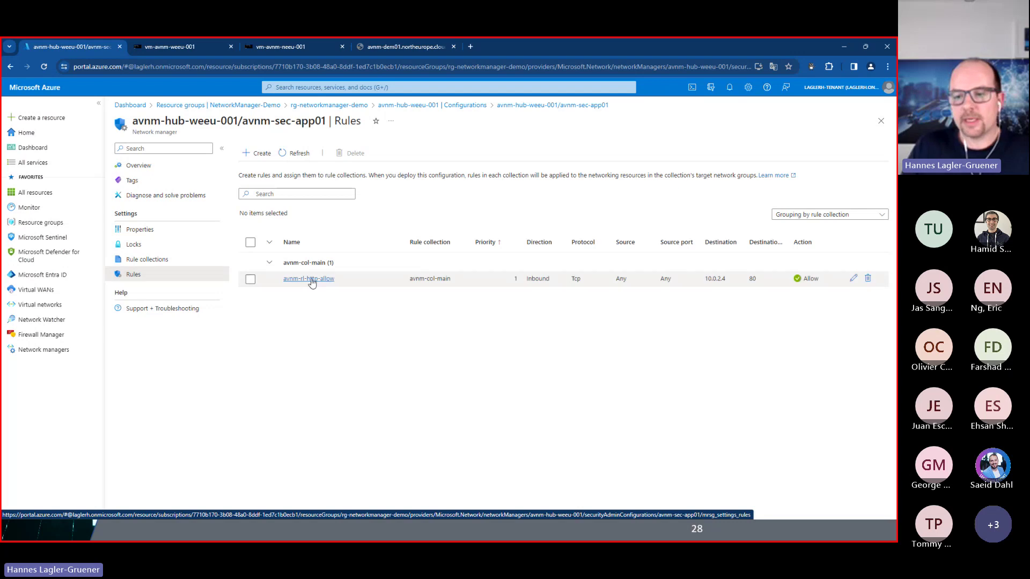
Set the action of the avnm-rl-http-allow rule to Always Allow and save the rule
{"action": "left_click", "coordinate": [852, 279]}
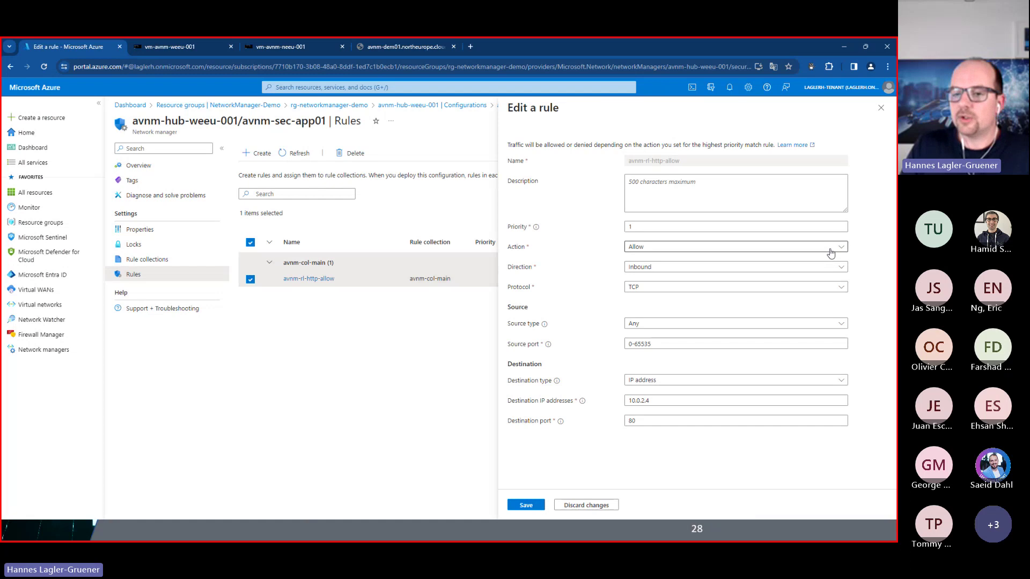
{"action": "left_click", "coordinate": [830, 250]}
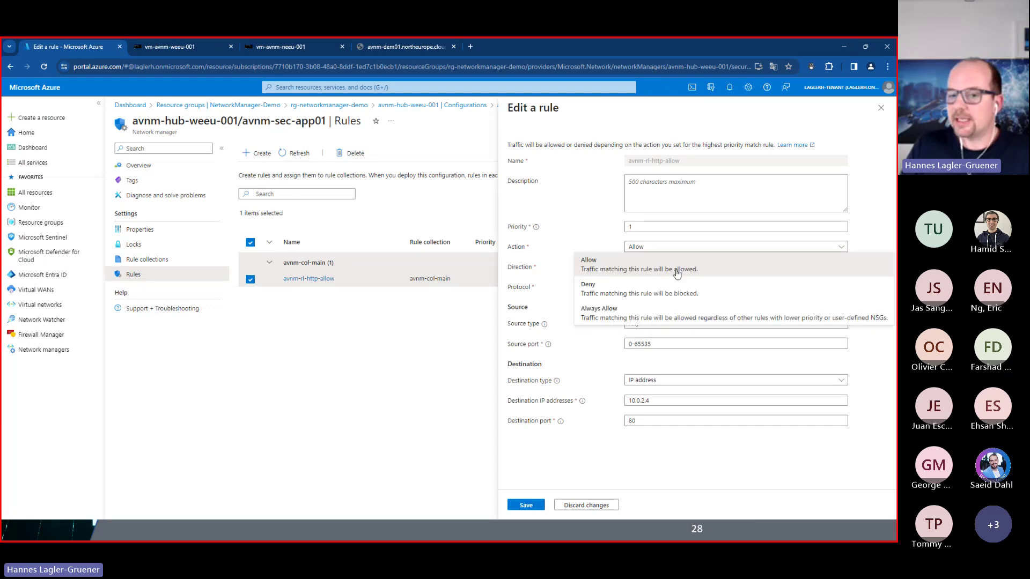
{"action": "left_click", "coordinate": [612, 316]}
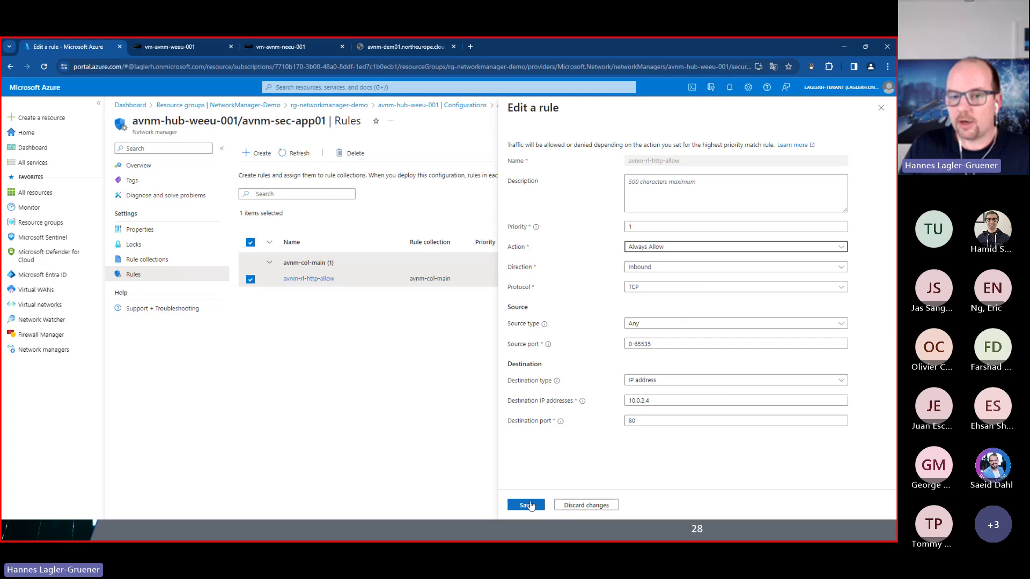
{"action": "left_click", "coordinate": [528, 506]}
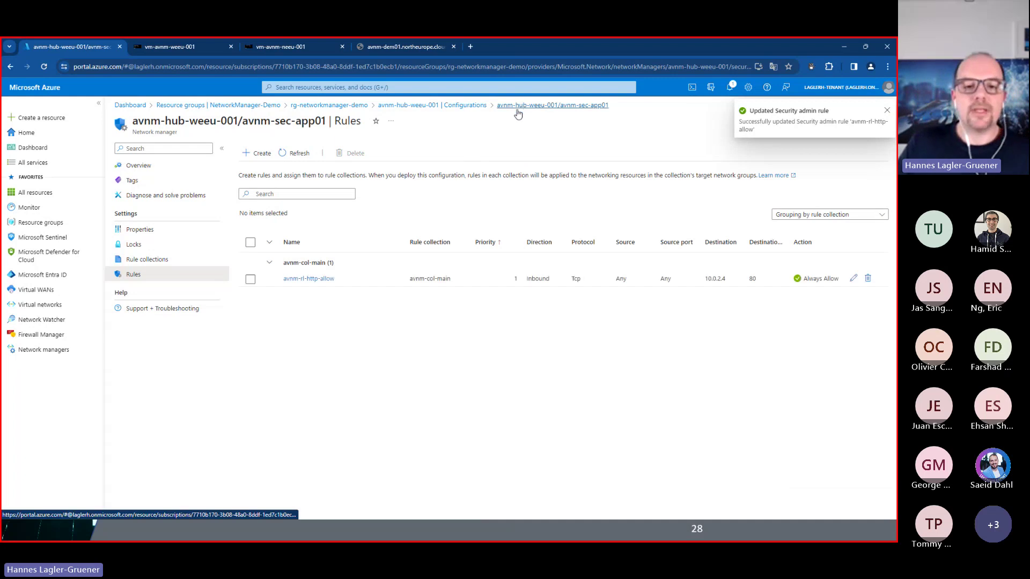
Redeploy the avnm-sec-app01 security admin configuration from avnm-hub-weeu-001 to the North Europe region
{"action": "left_click", "coordinate": [466, 107]}
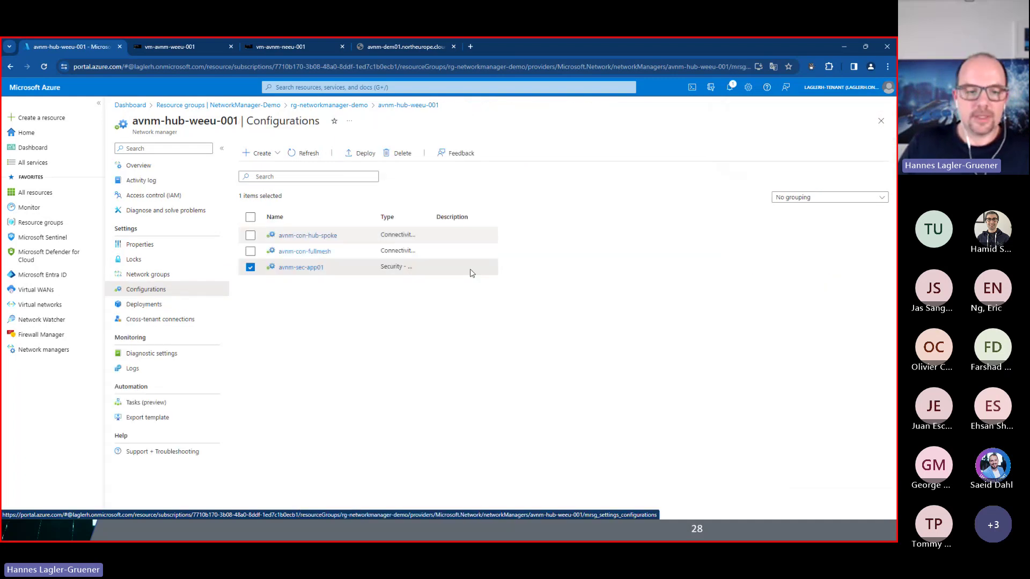
{"action": "left_click", "coordinate": [365, 155]}
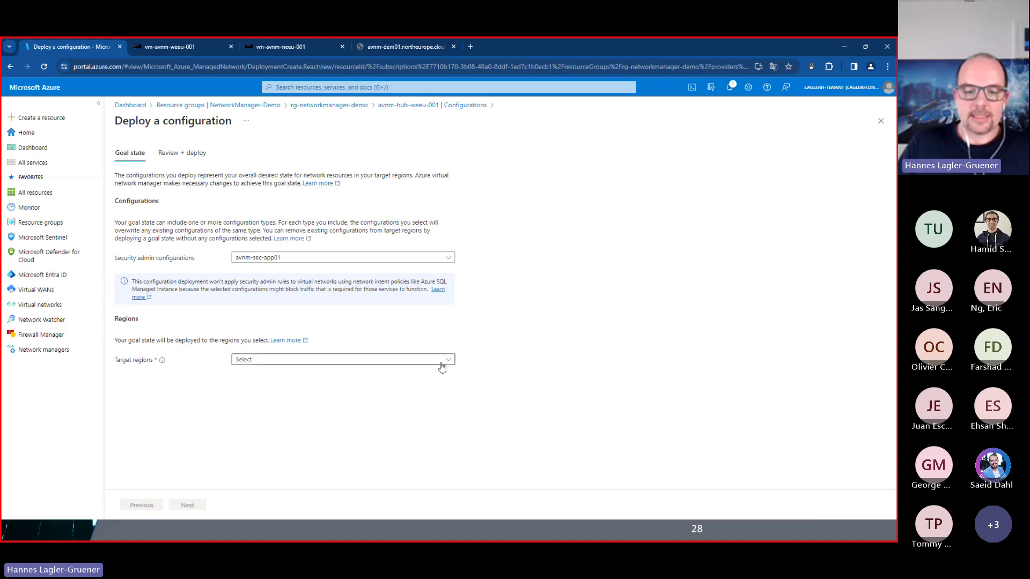
{"action": "left_click", "coordinate": [440, 365]}
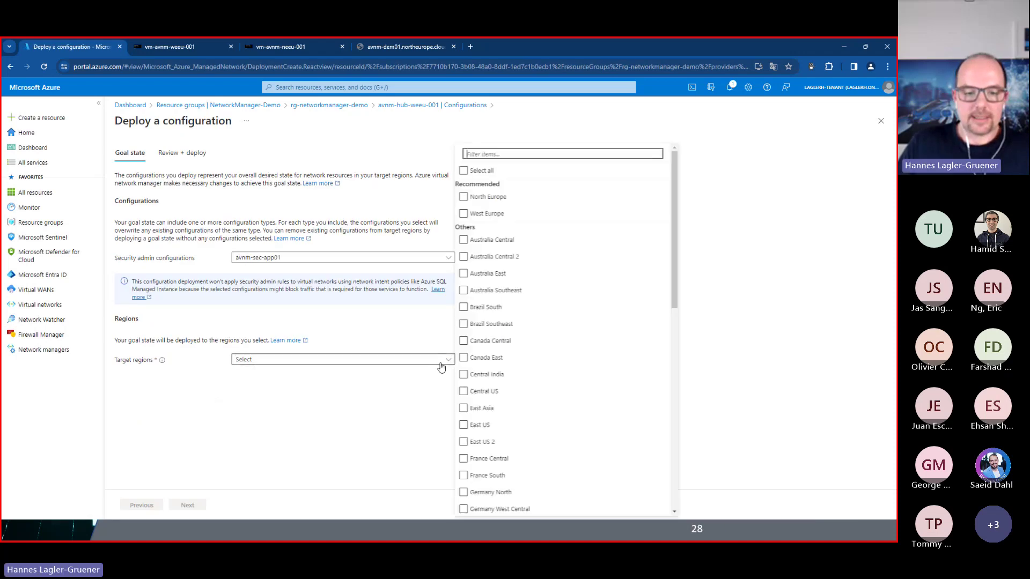
{"action": "left_click", "coordinate": [465, 198]}
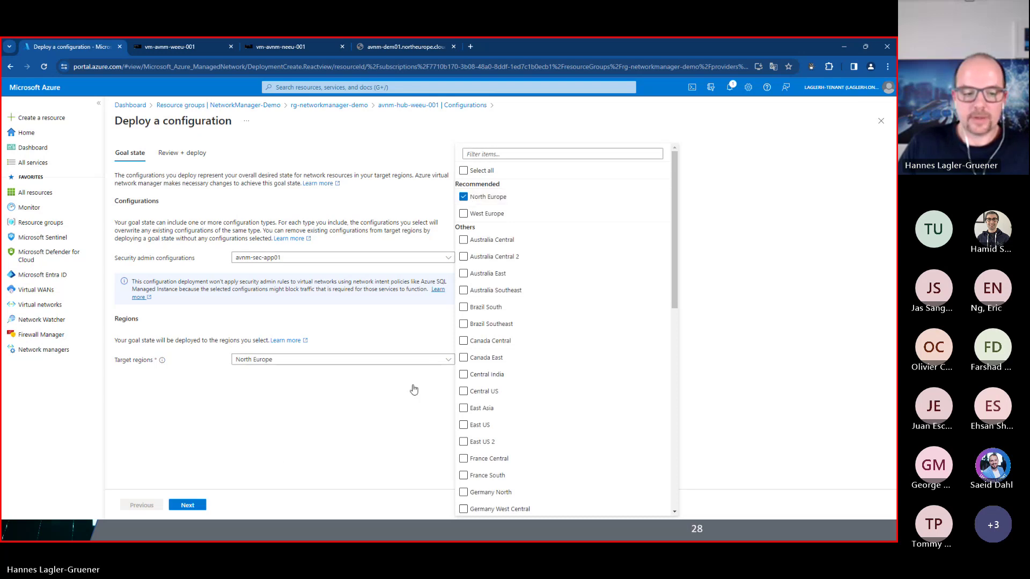
{"action": "left_click", "coordinate": [188, 506]}
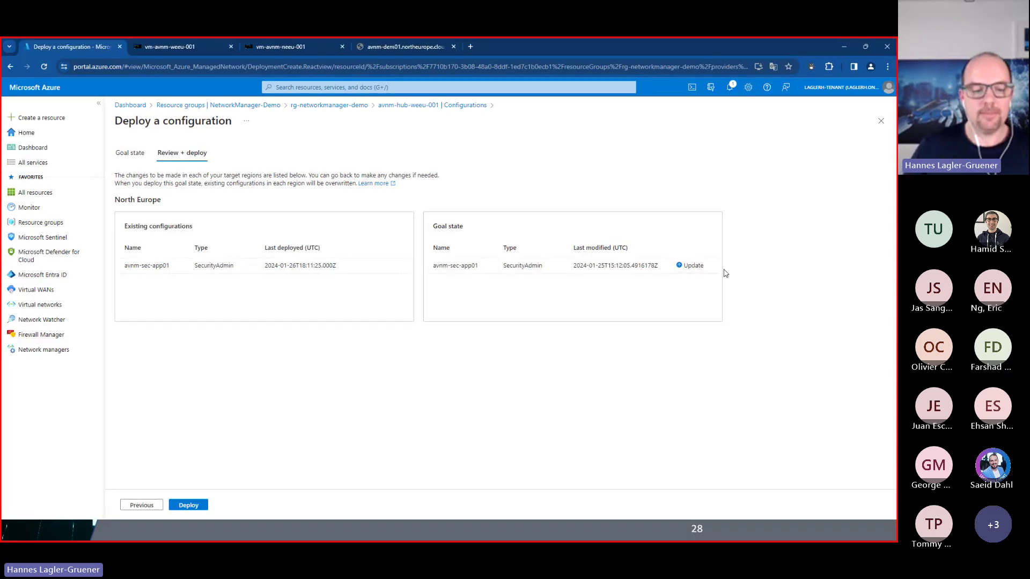
{"action": "left_click", "coordinate": [191, 507]}
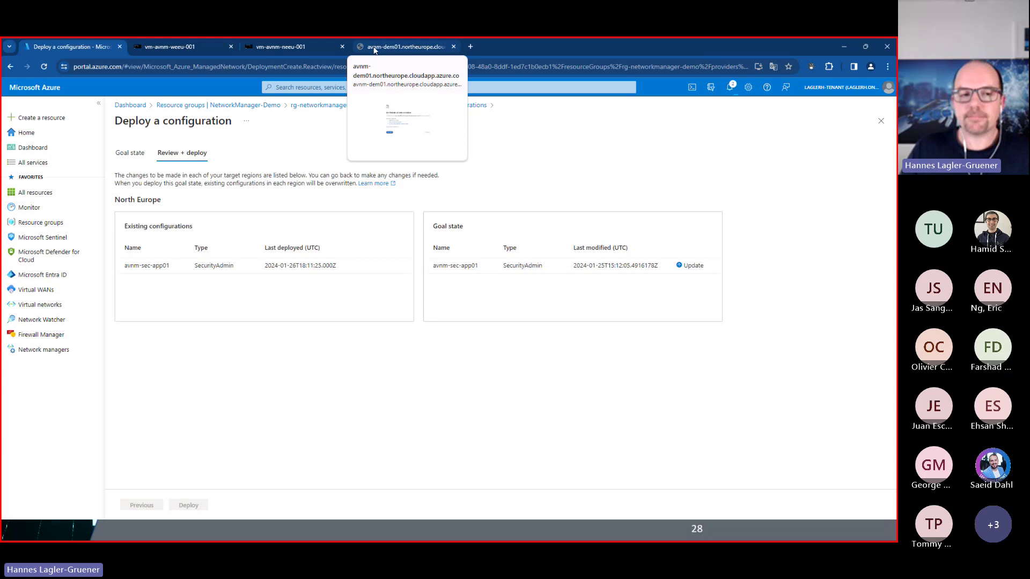
Reload the load-balanced website avnm-dem01.northeurope.cloudapp.azure.com to test access with the redeployed configuration
{"action": "left_click", "coordinate": [374, 48]}
{"action": "left_click", "coordinate": [42, 42]}
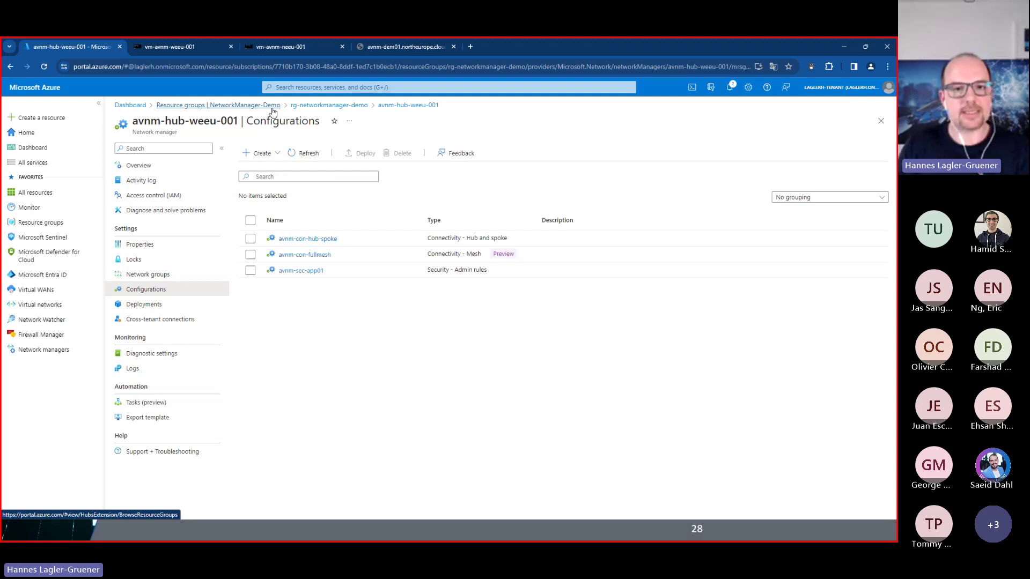
{"action": "left_click", "coordinate": [384, 46]}
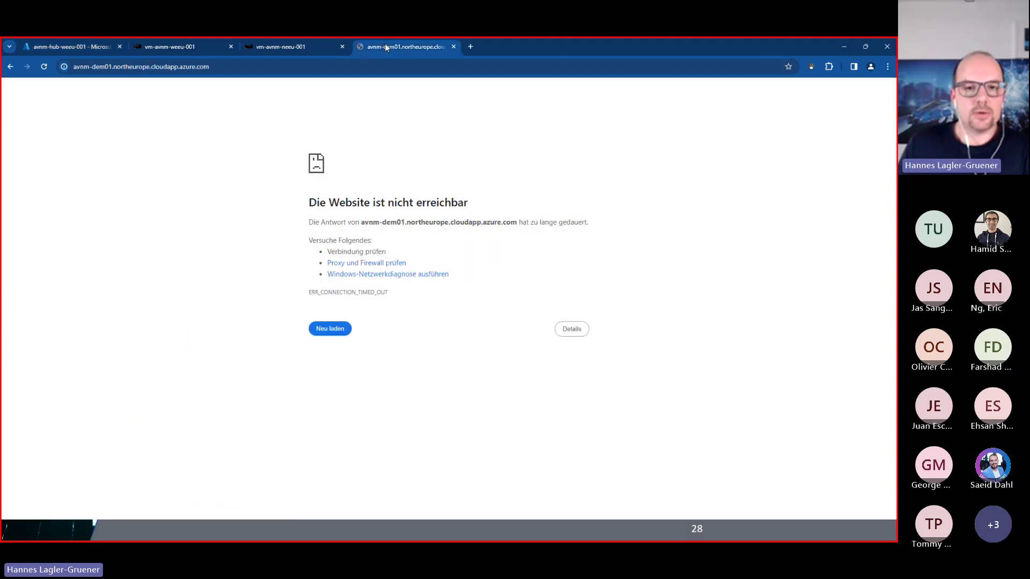
{"action": "left_click", "coordinate": [328, 328]}
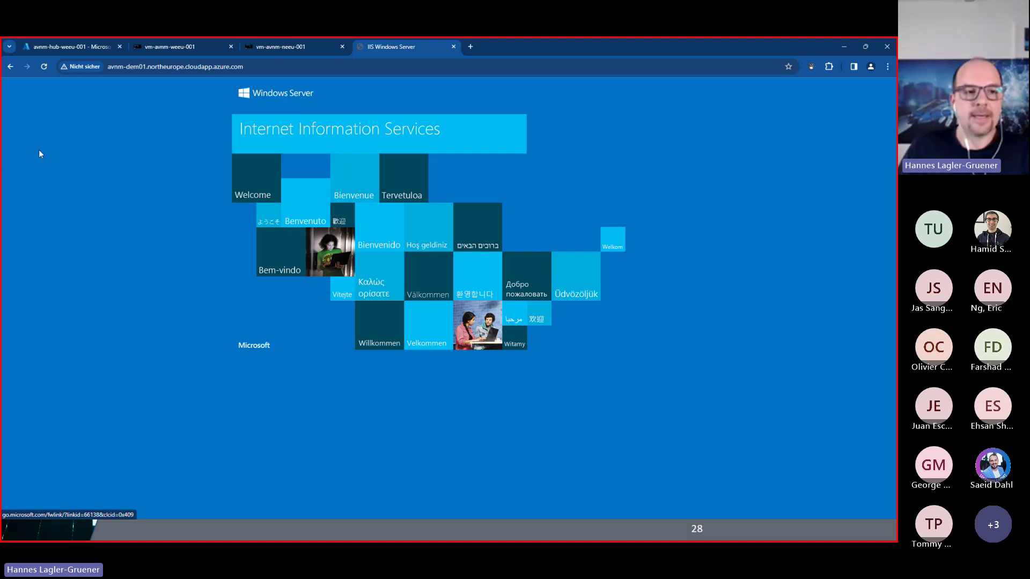
Check the security admin configurations that Network Manager applies to vnet-spoke-neeu-001 in rg-networkmanager-nw-demo
{"action": "left_click", "coordinate": [85, 46]}
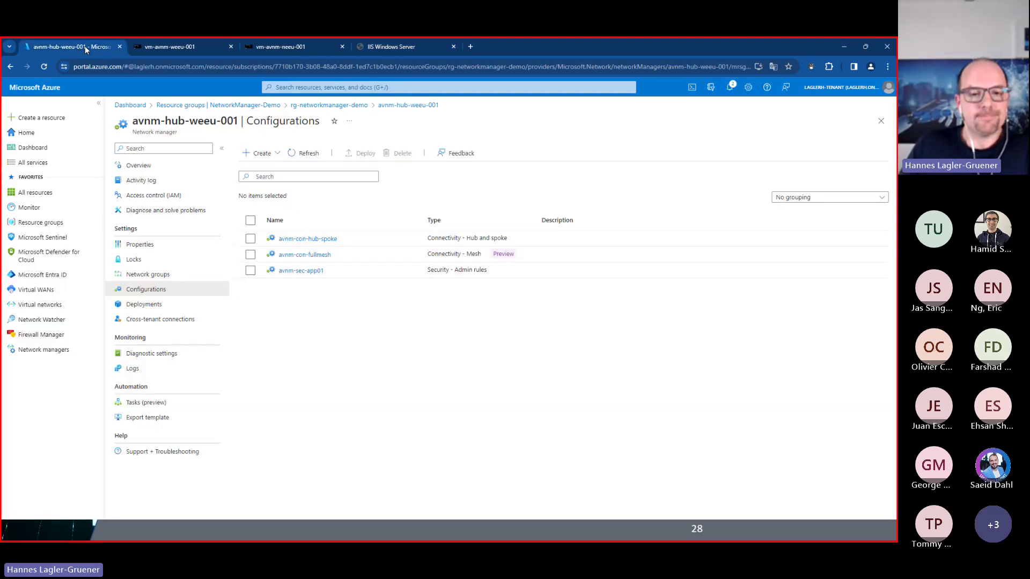
{"action": "left_click", "coordinate": [349, 105]}
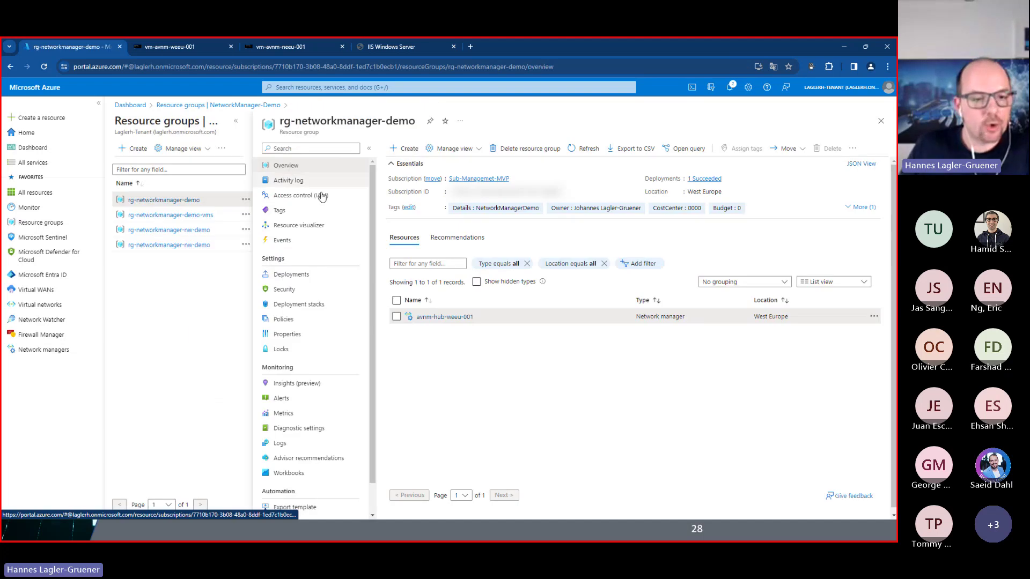
{"action": "left_click", "coordinate": [188, 230]}
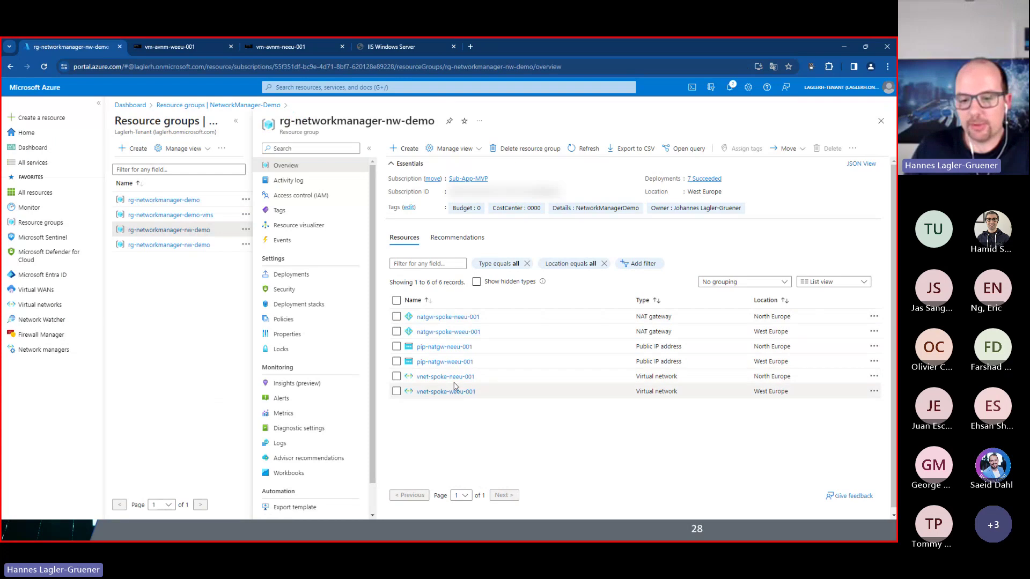
{"action": "left_click", "coordinate": [456, 377]}
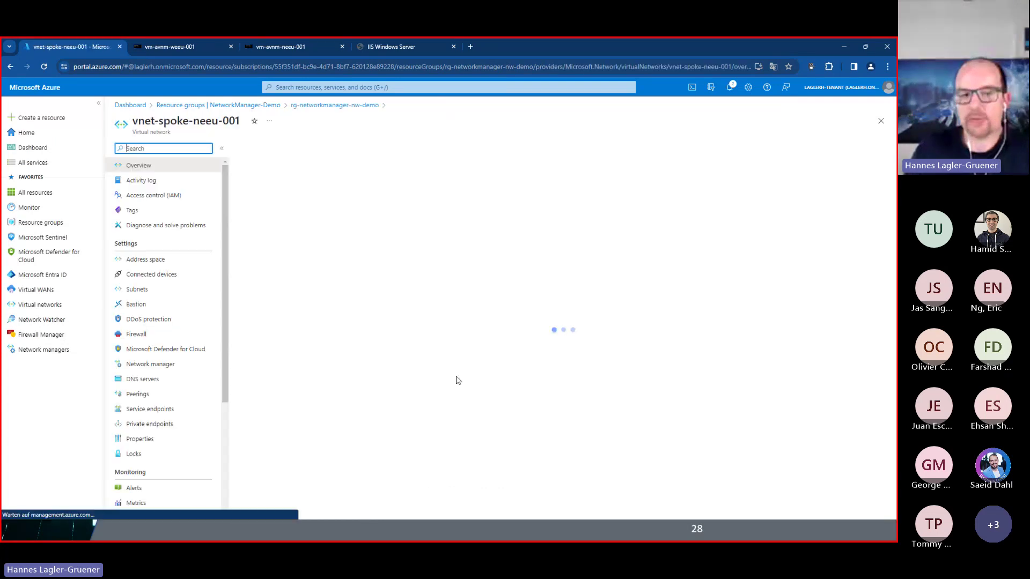
{"action": "left_click", "coordinate": [163, 368]}
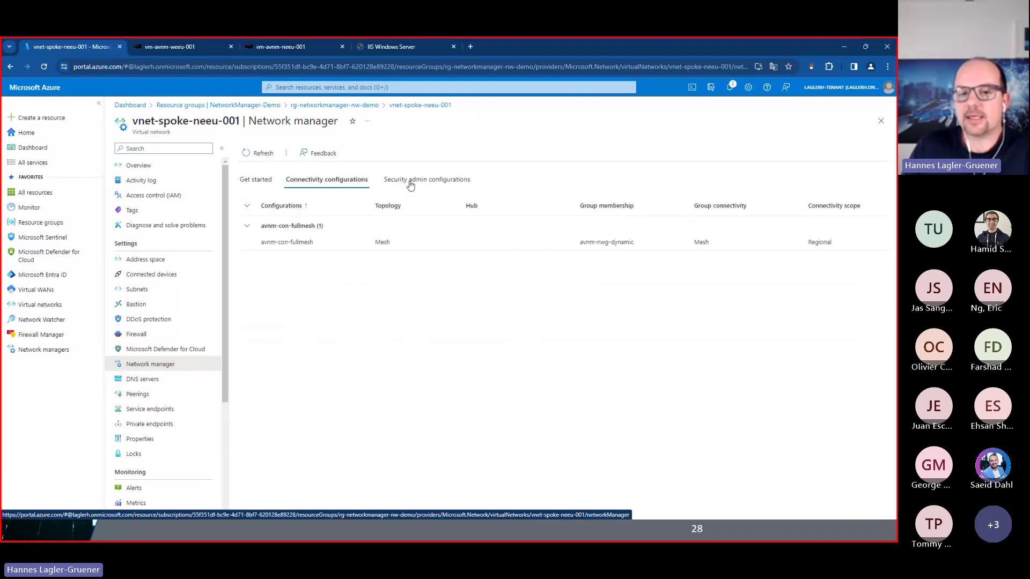
{"action": "left_click", "coordinate": [410, 185]}
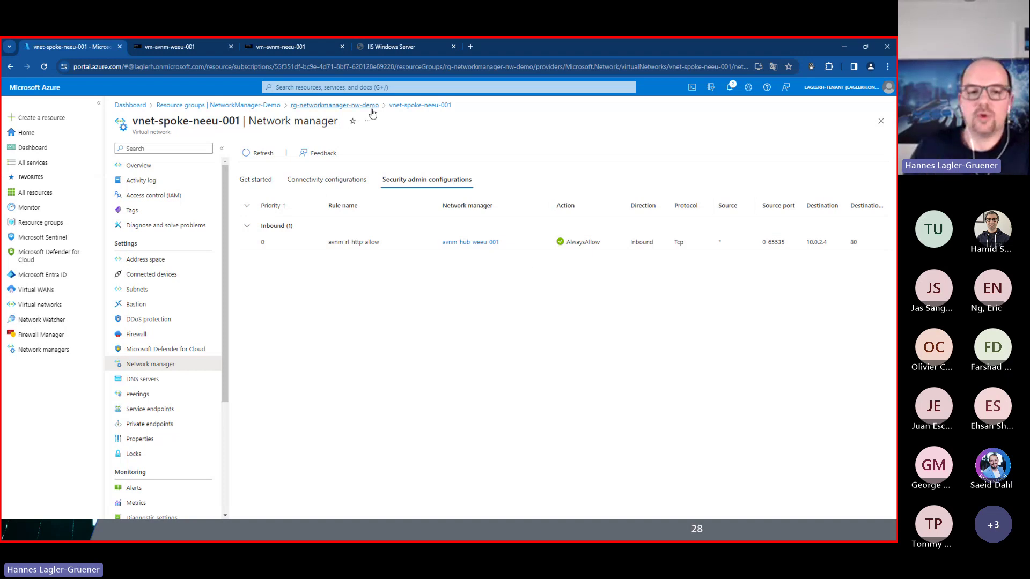
Review the admin security rules entry and network security group rules in the network settings of vm-avnm-neeu-001 in rg-networkmanager-demo-vms
{"action": "left_click", "coordinate": [351, 106]}
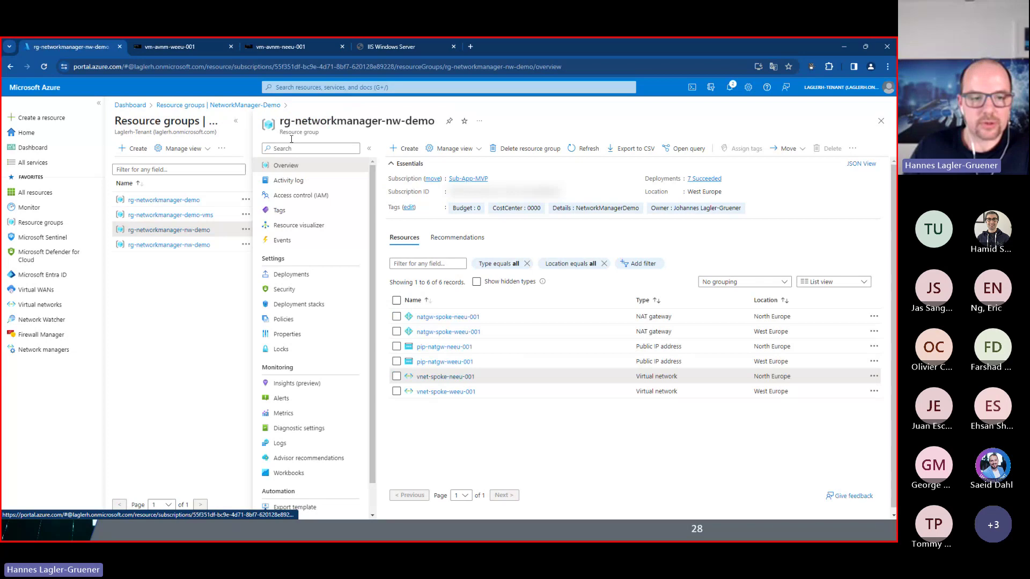
{"action": "left_click", "coordinate": [190, 216]}
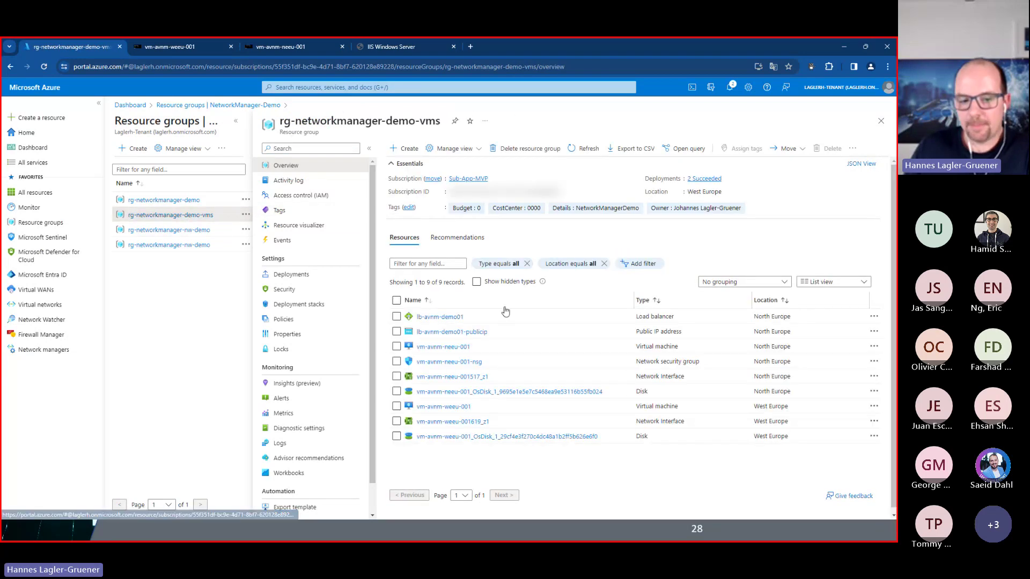
{"action": "left_click", "coordinate": [462, 352]}
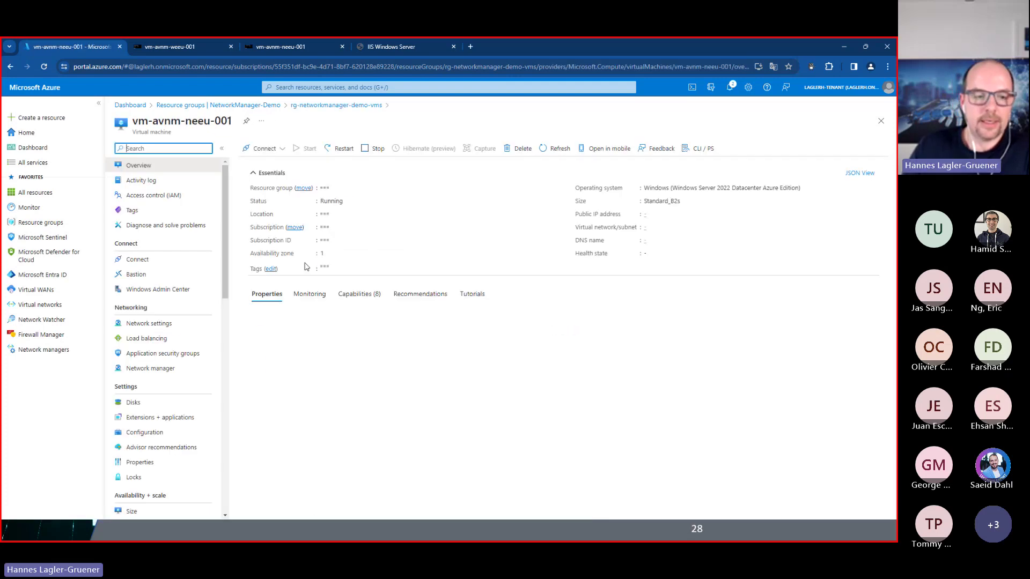
{"action": "left_click", "coordinate": [162, 324]}
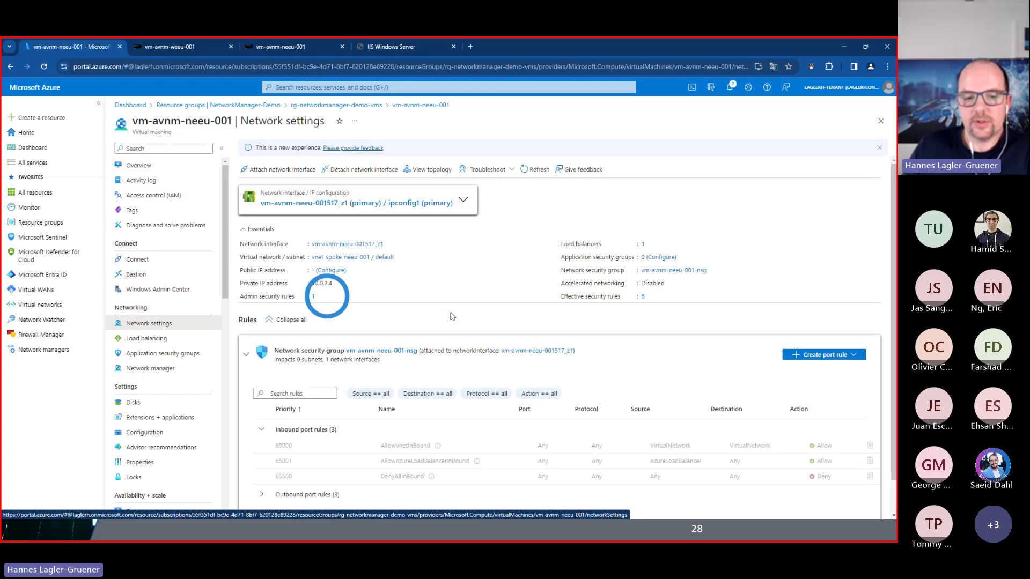
{"action": "left_click", "coordinate": [325, 296]}
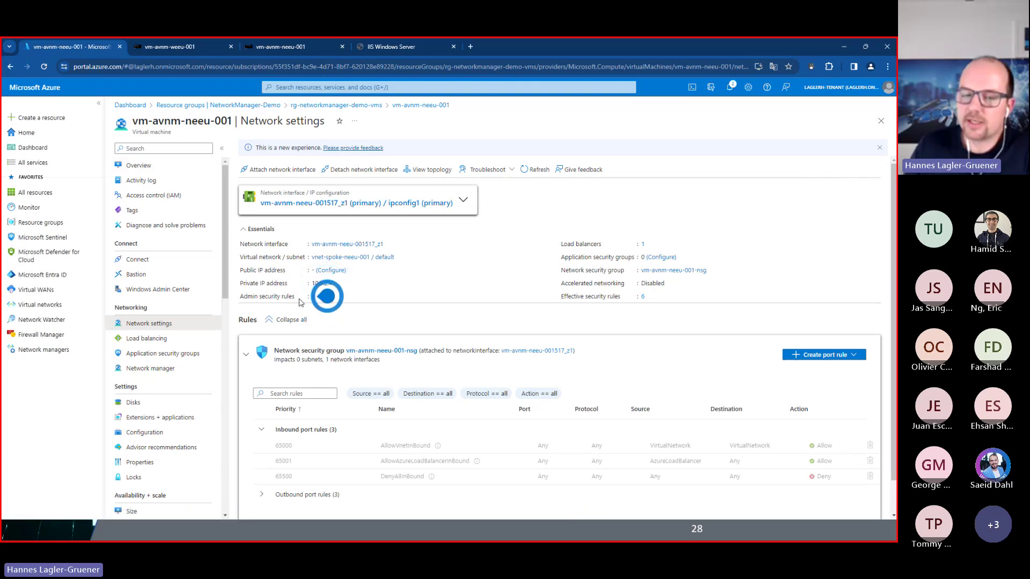
{"action": "left_click", "coordinate": [247, 357]}
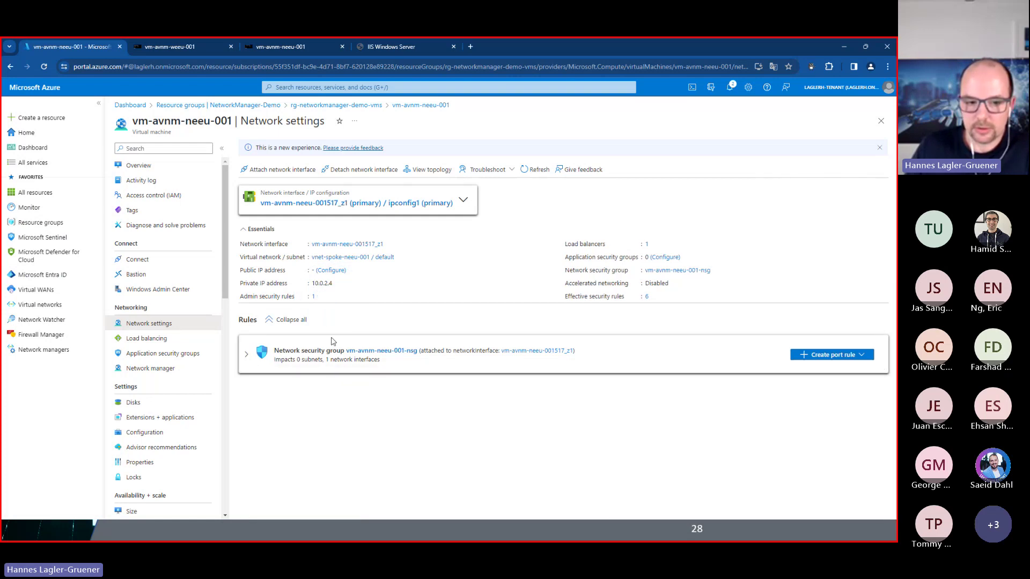
{"action": "left_click", "coordinate": [246, 354]}
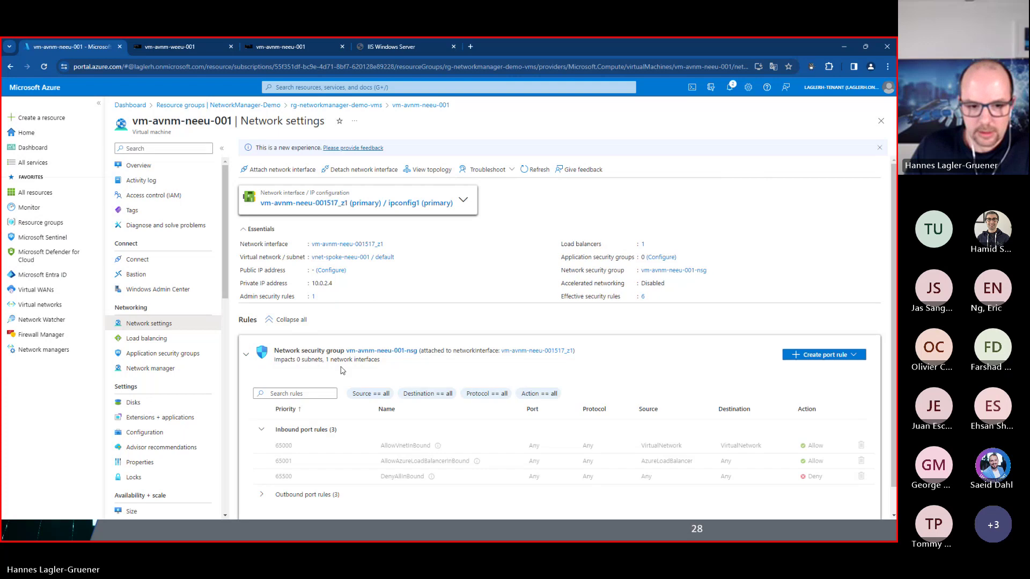
{"action": "scroll", "coordinate": [385, 390], "scroll_direction": "down", "scroll_amount": 1}
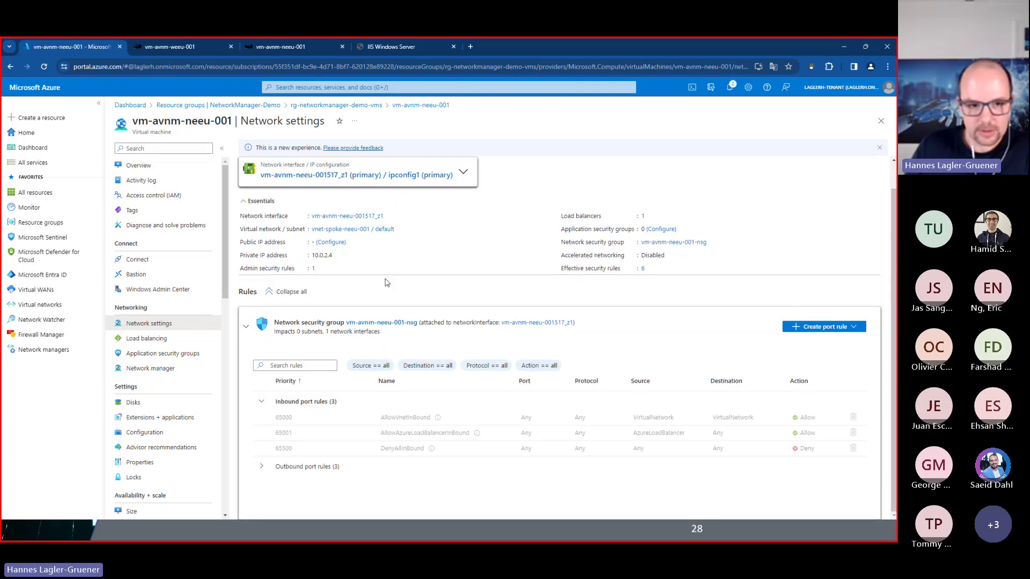
Examine the effective security rules on vm-avnm-neeu-001's network interface from both vm-avnm-neeu-001-nsg and avnm-hub-weeu-001, and return to the VM's network settings
{"action": "left_click", "coordinate": [462, 172]}
{"action": "left_click", "coordinate": [462, 171]}
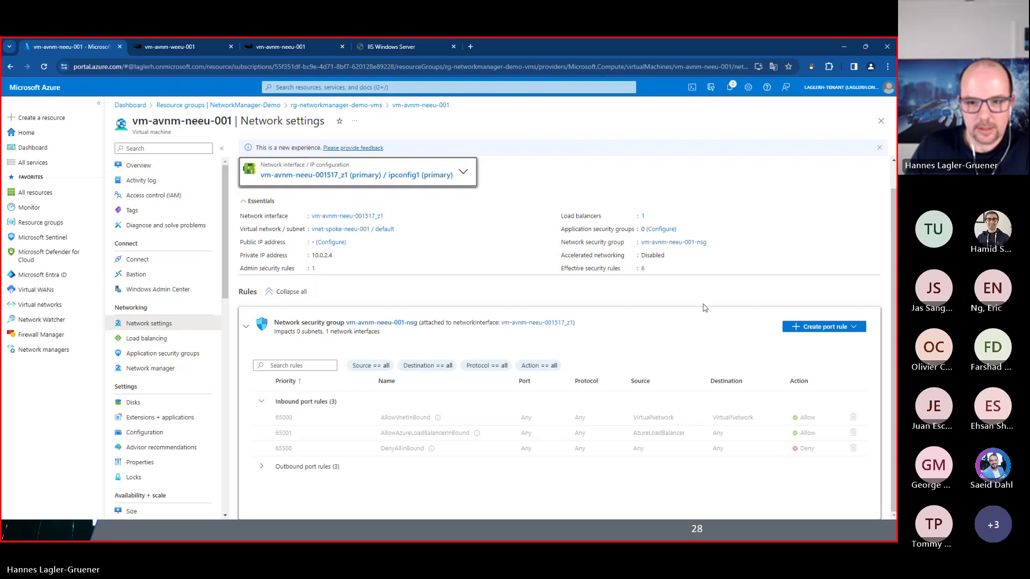
{"action": "left_click", "coordinate": [643, 269]}
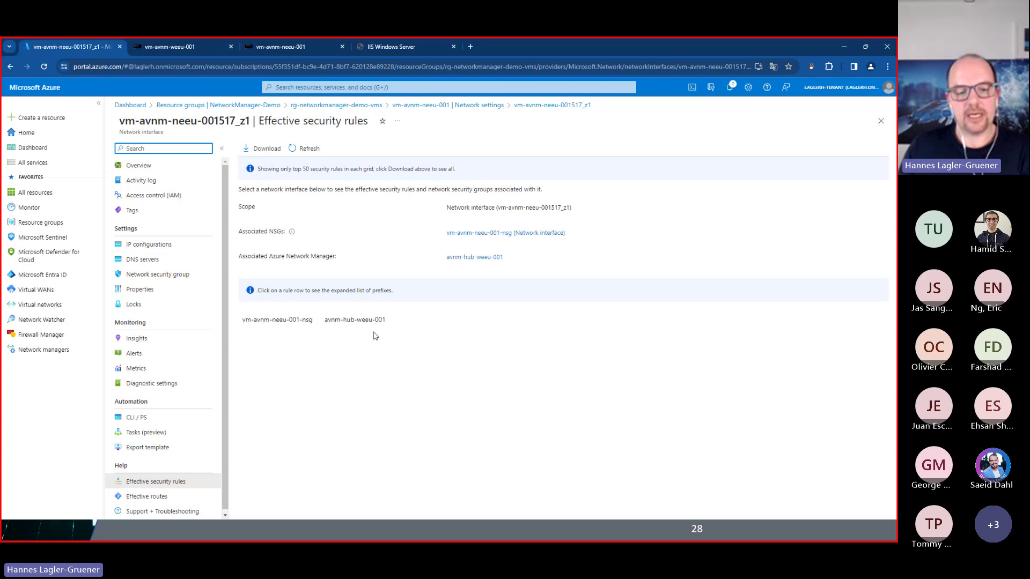
{"action": "left_click", "coordinate": [277, 320]}
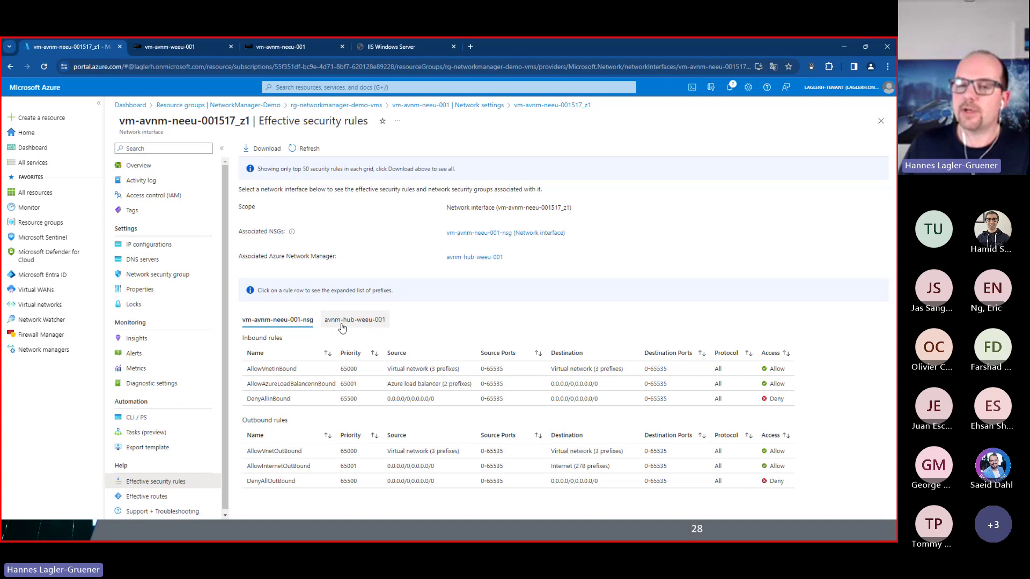
{"action": "left_click", "coordinate": [342, 324]}
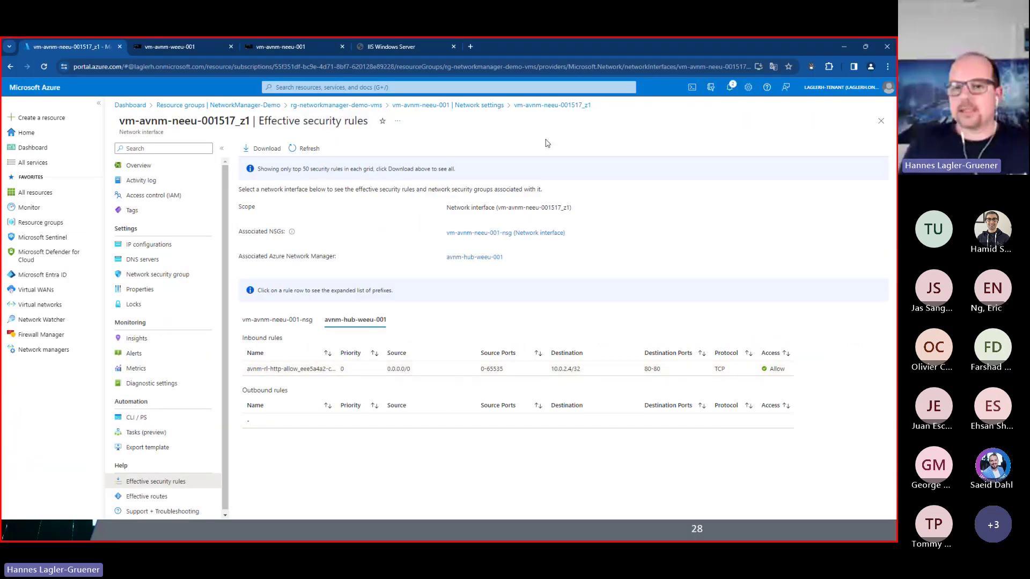
{"action": "left_click", "coordinate": [496, 106]}
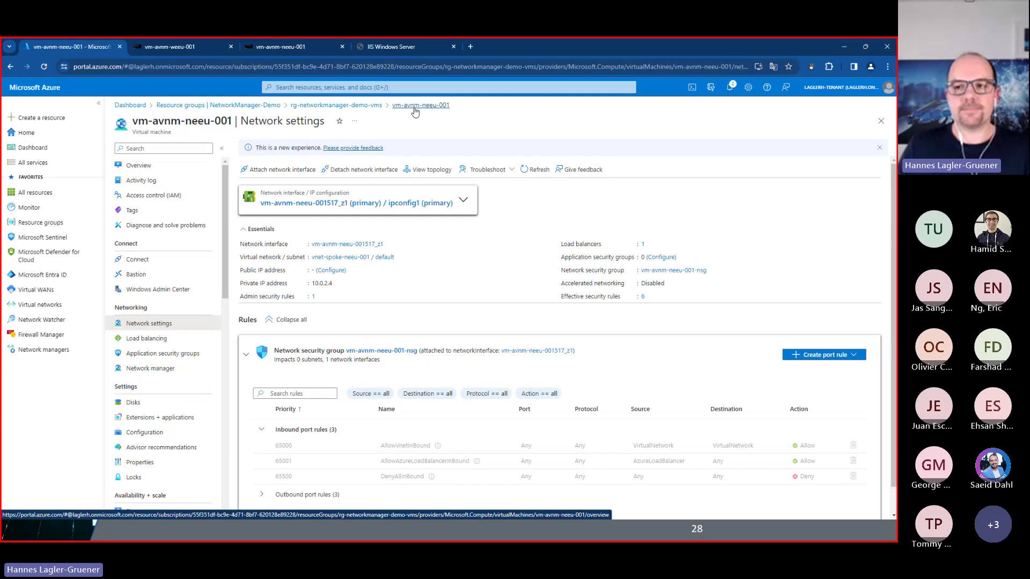
Minimize the browser to return to the slide show and advance from the Live Demo slide to the Thank you slide
{"action": "left_click", "coordinate": [841, 48]}
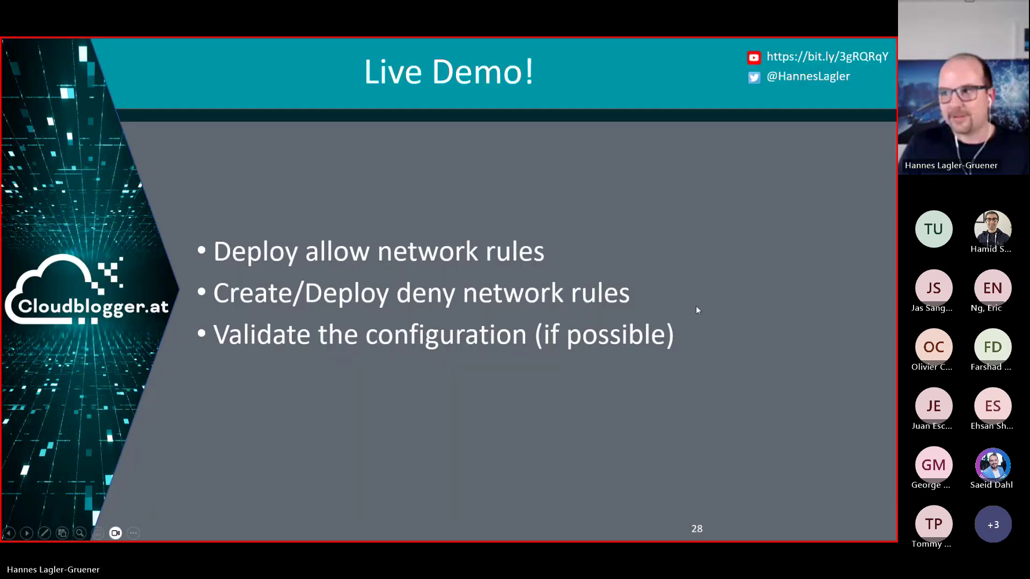
{"action": "left_click", "coordinate": [696, 306]}
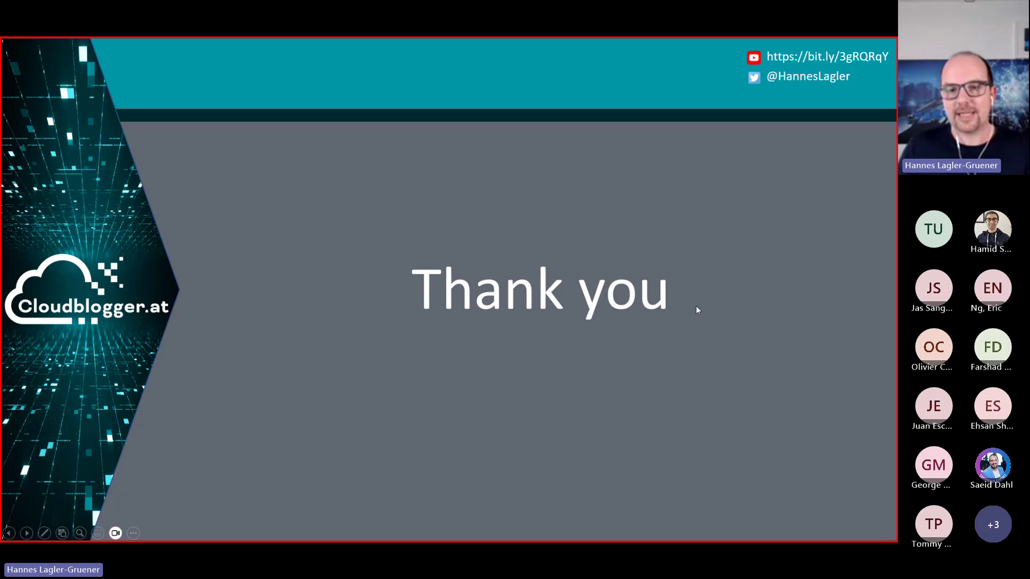